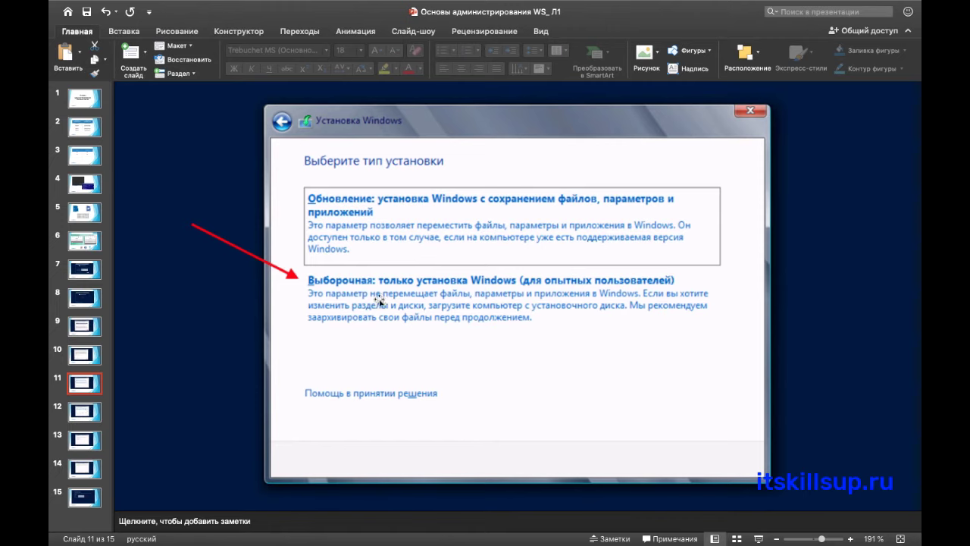
Step: Review slides 12 to 15 on disk selection, Windows installation progress, the reboot and the administrator password
{"action": "left_click", "coordinate": [82, 413]}
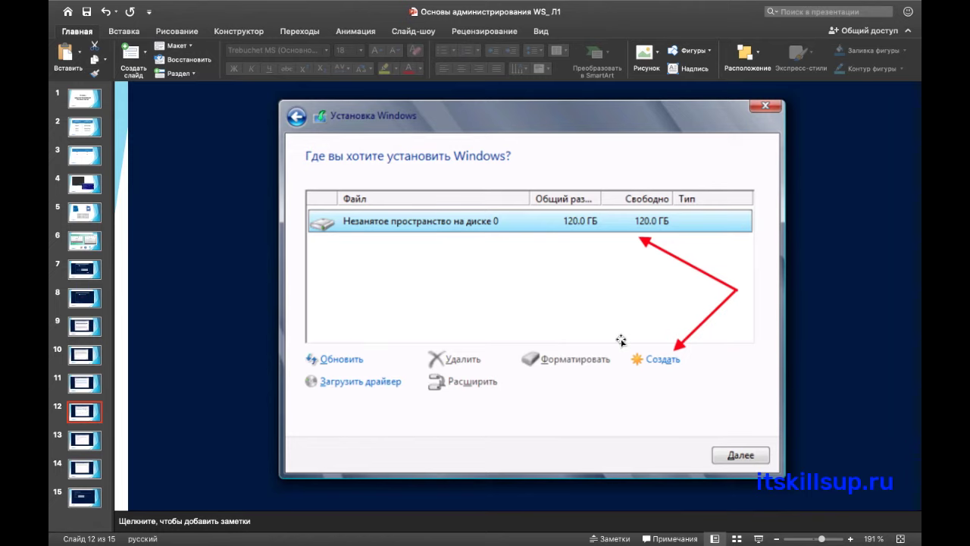
{"action": "left_click", "coordinate": [80, 442]}
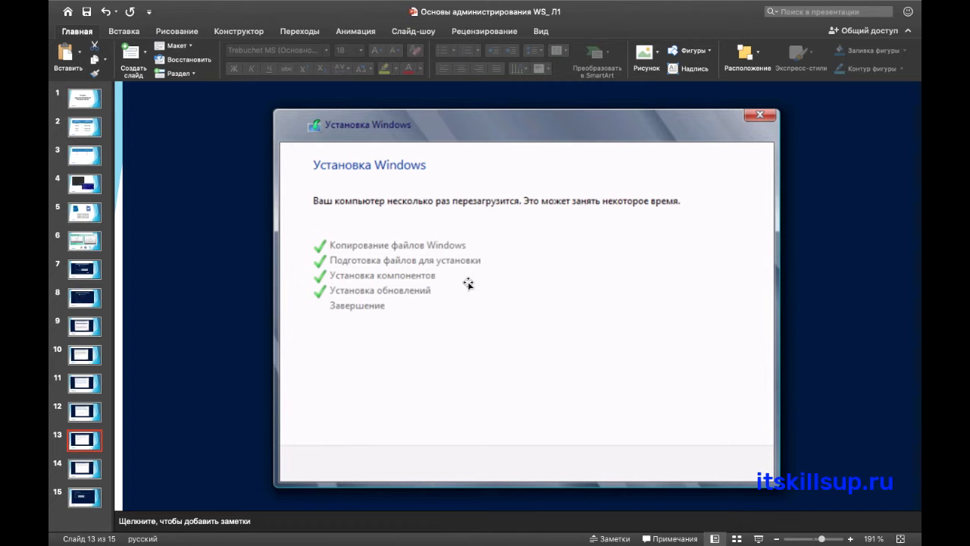
{"action": "left_click", "coordinate": [89, 469]}
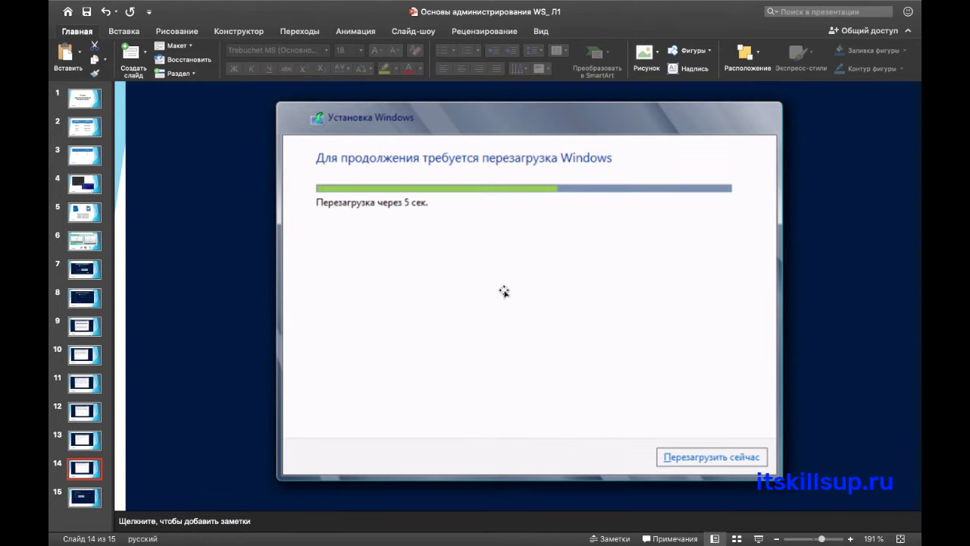
{"action": "left_click", "coordinate": [81, 441]}
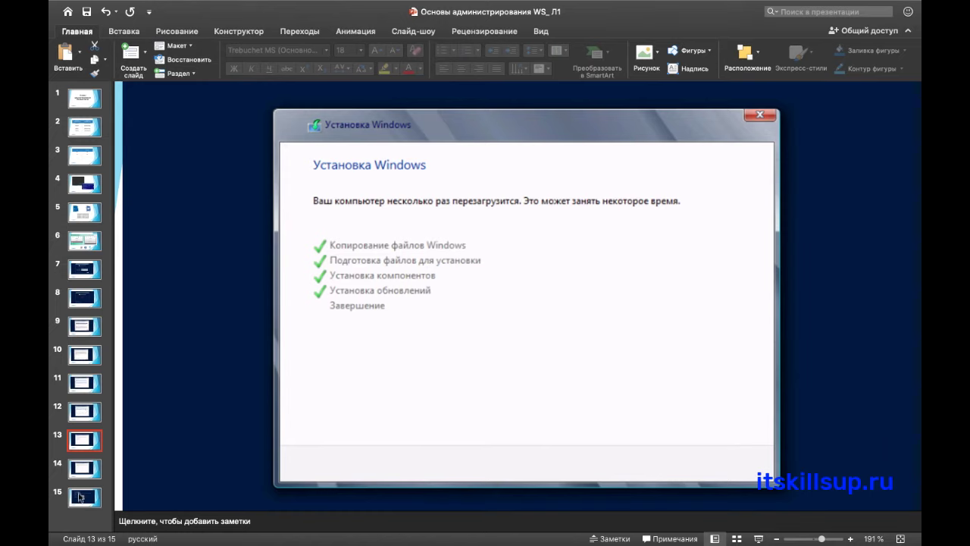
{"action": "left_click", "coordinate": [90, 469]}
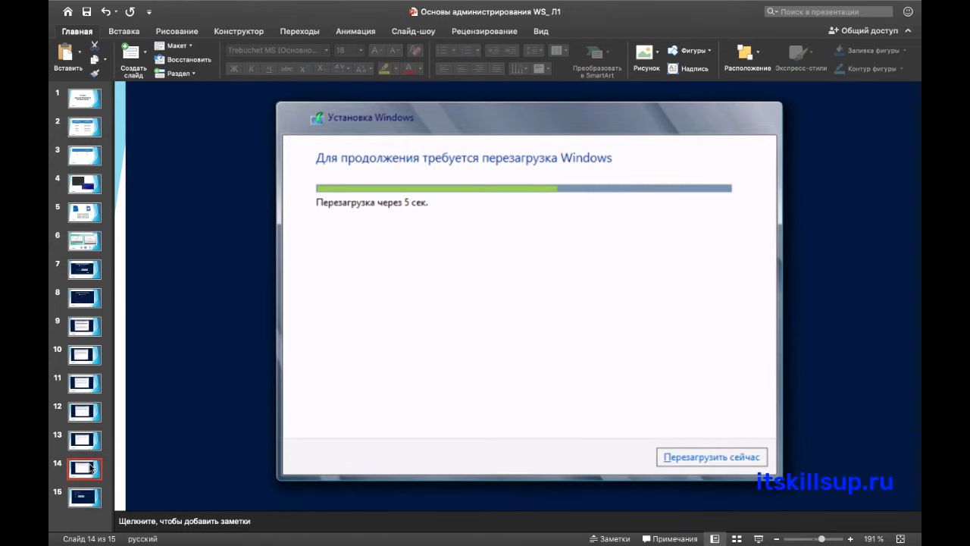
{"action": "left_click", "coordinate": [84, 499]}
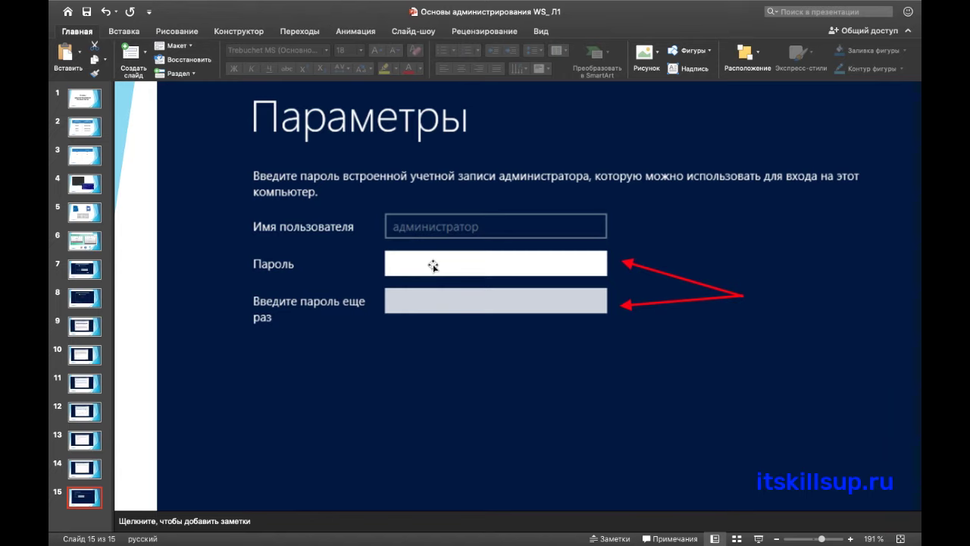
Step: Switch to the WS 2012 R2 virtual machine and close the Server Manager window
{"action": "key", "text": "super+shift+Return"}
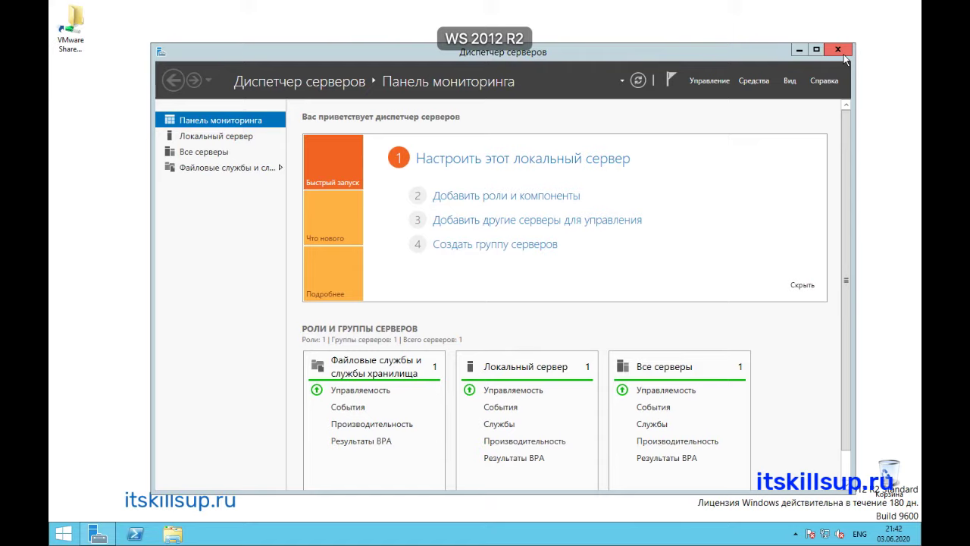
{"action": "left_click", "coordinate": [843, 53]}
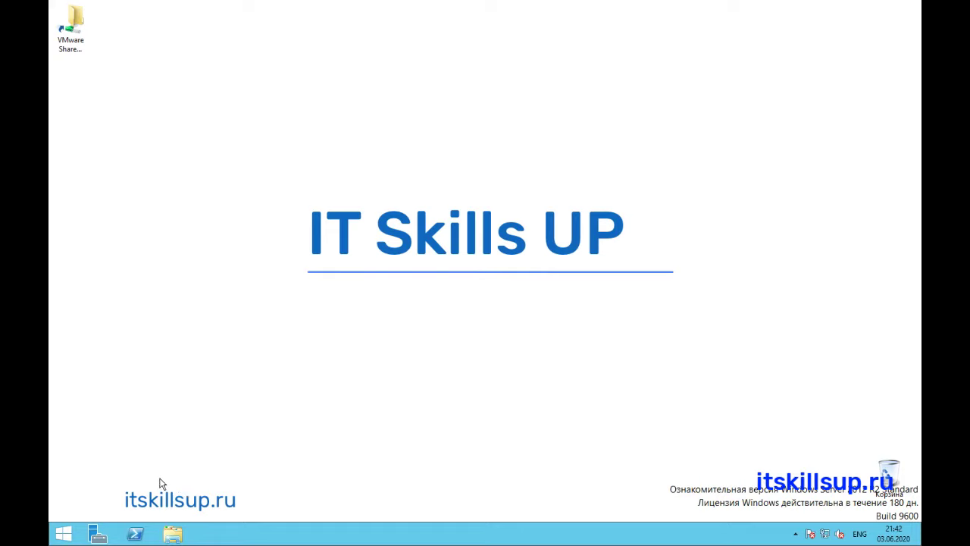
{"action": "left_click", "coordinate": [97, 535]}
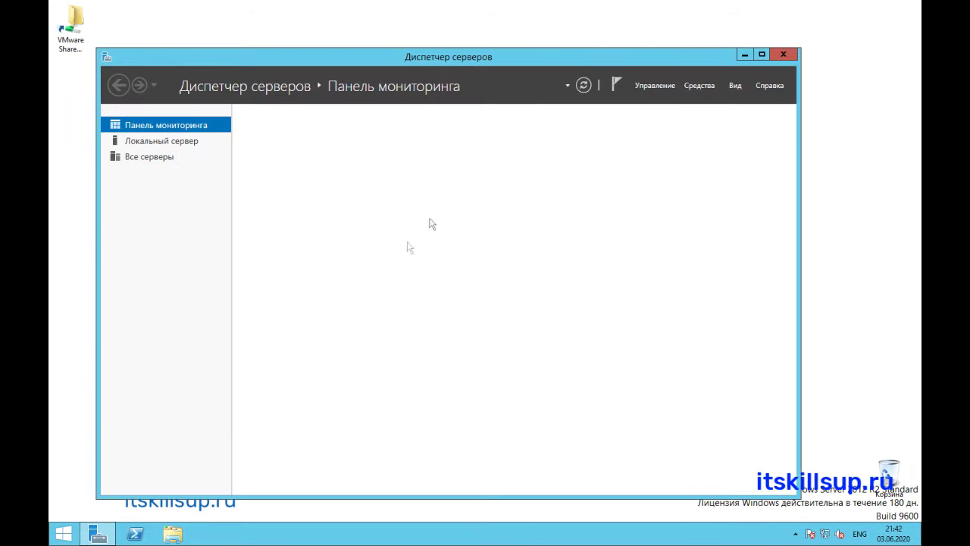
{"action": "left_click_drag", "start_coordinate": [474, 55], "coordinate": [567, 26]}
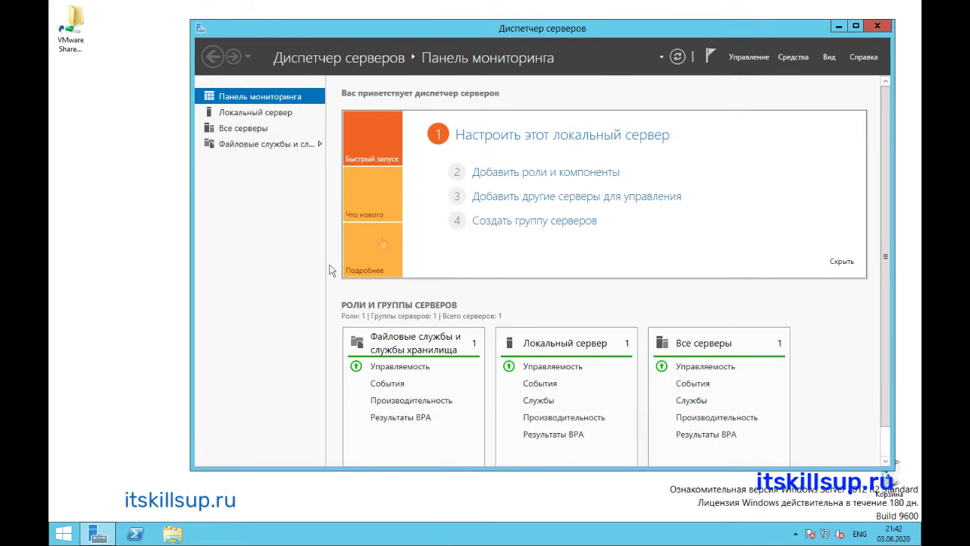
{"action": "left_click", "coordinate": [877, 26]}
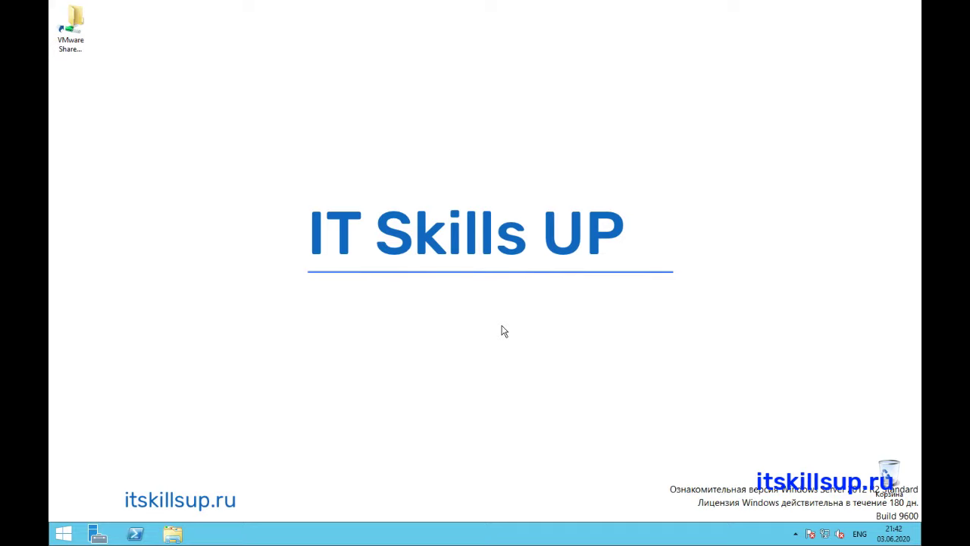
{"action": "left_click", "coordinate": [71, 532]}
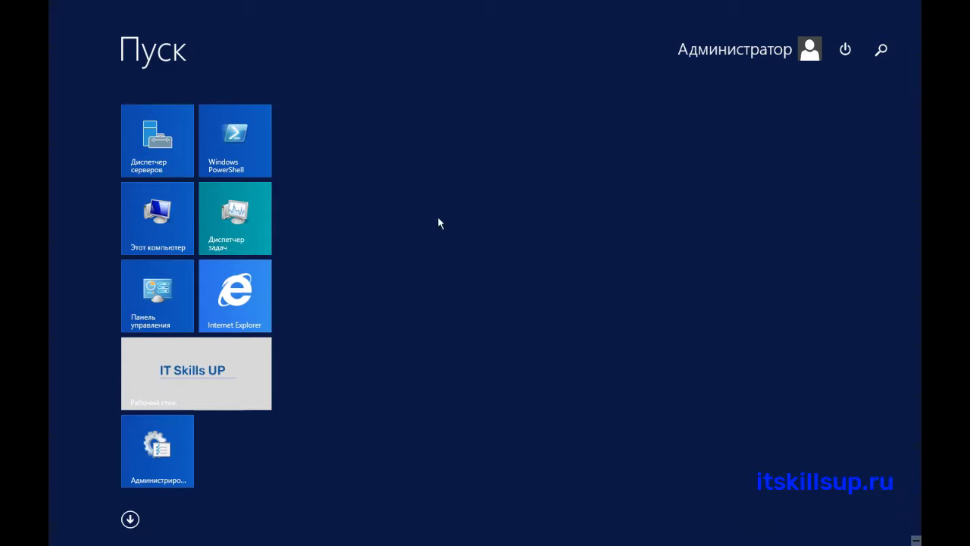
{"action": "key", "text": "super"}
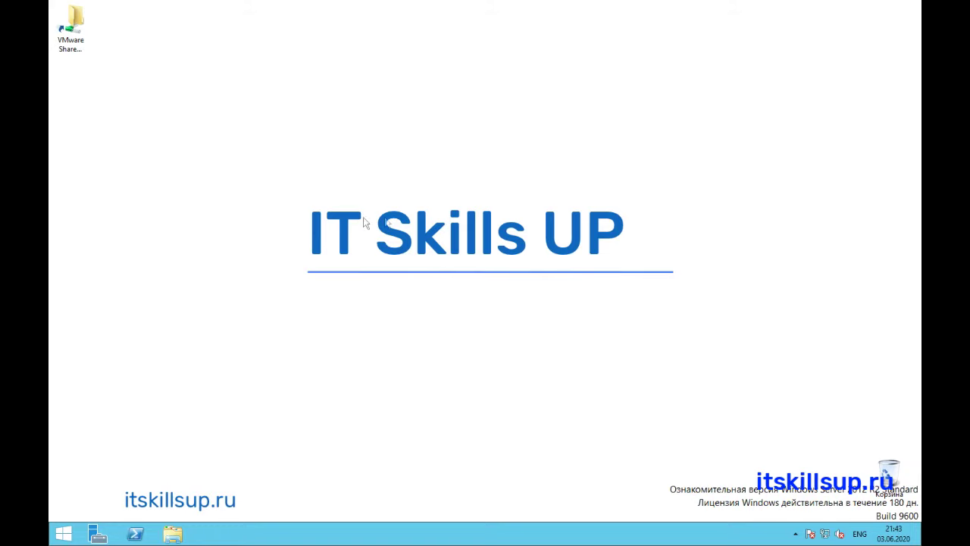
Step: Open Server Manager, move its window near the upper edge of the desktop and enlarge it
{"action": "left_click", "coordinate": [97, 535]}
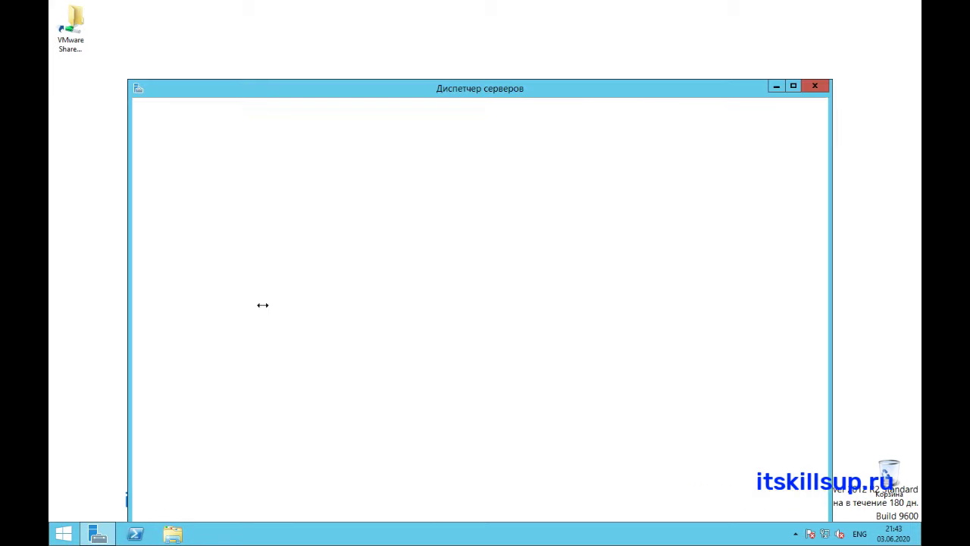
{"action": "left_click_drag", "start_coordinate": [516, 89], "coordinate": [476, 32]}
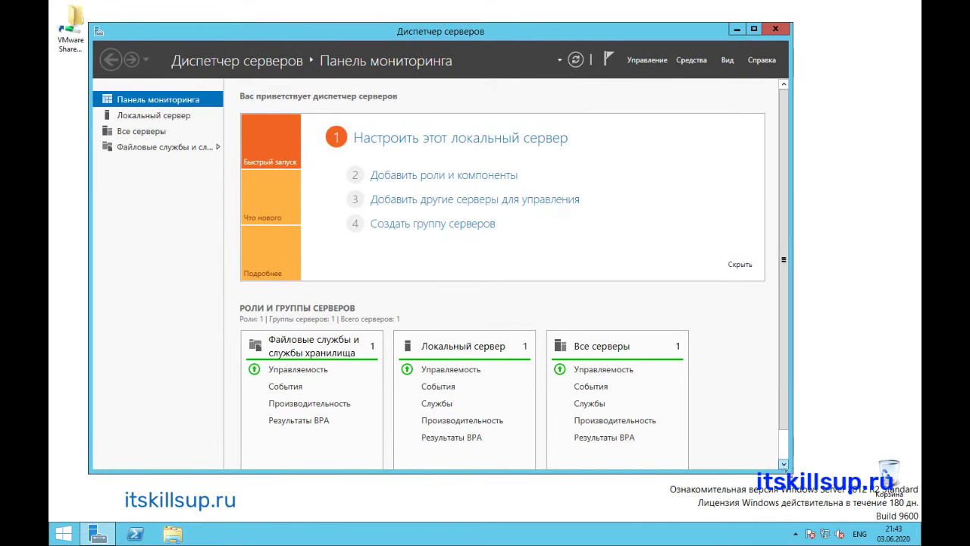
{"action": "left_click_drag", "start_coordinate": [787, 468], "coordinate": [868, 502]}
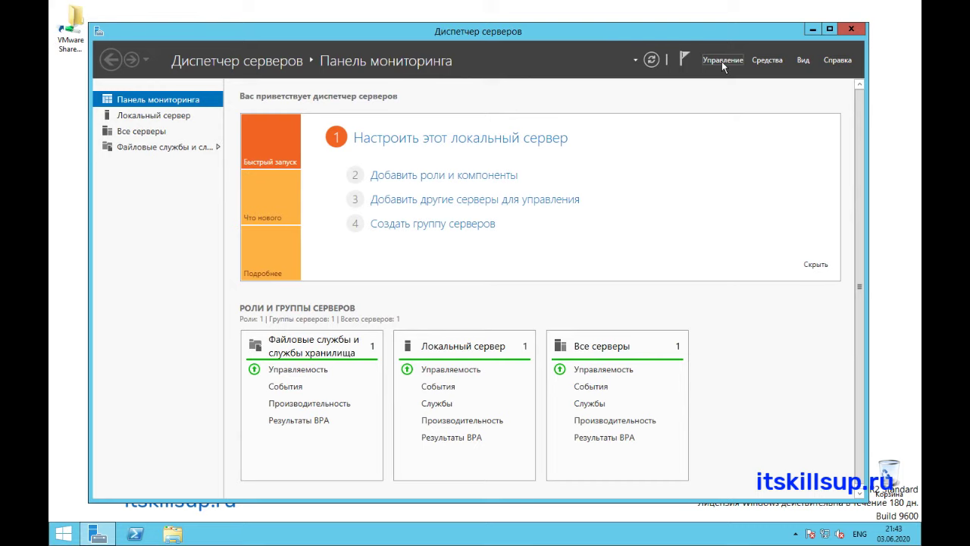
Step: Examine the Server Manager address path and its list of recent locations
{"action": "left_click", "coordinate": [567, 61]}
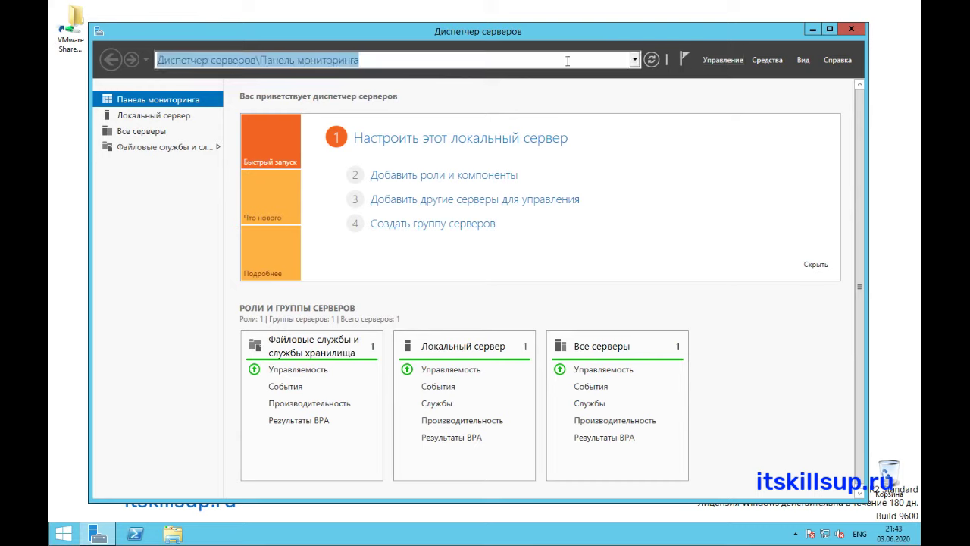
{"action": "left_click", "coordinate": [634, 61]}
{"action": "left_click", "coordinate": [557, 59]}
{"action": "left_click", "coordinate": [391, 64]}
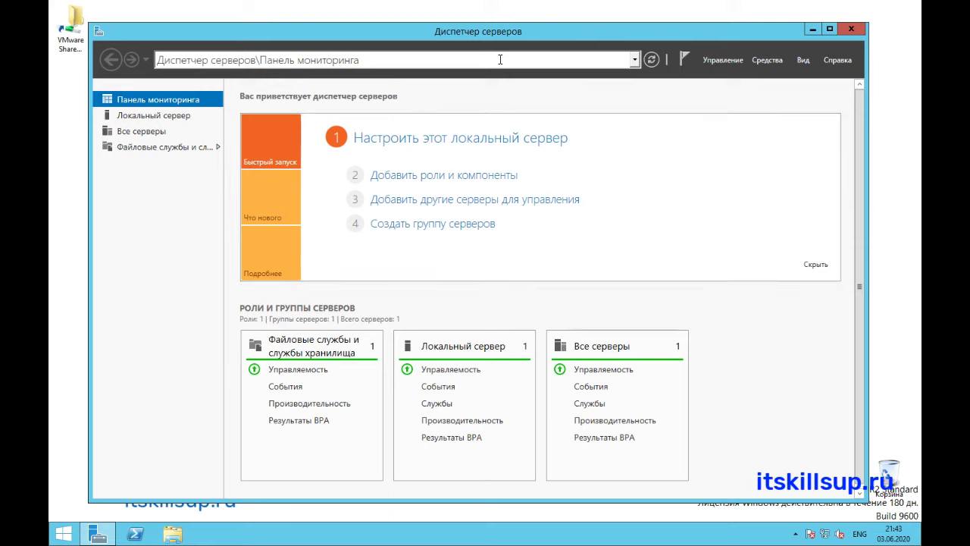
{"action": "left_click", "coordinate": [637, 61]}
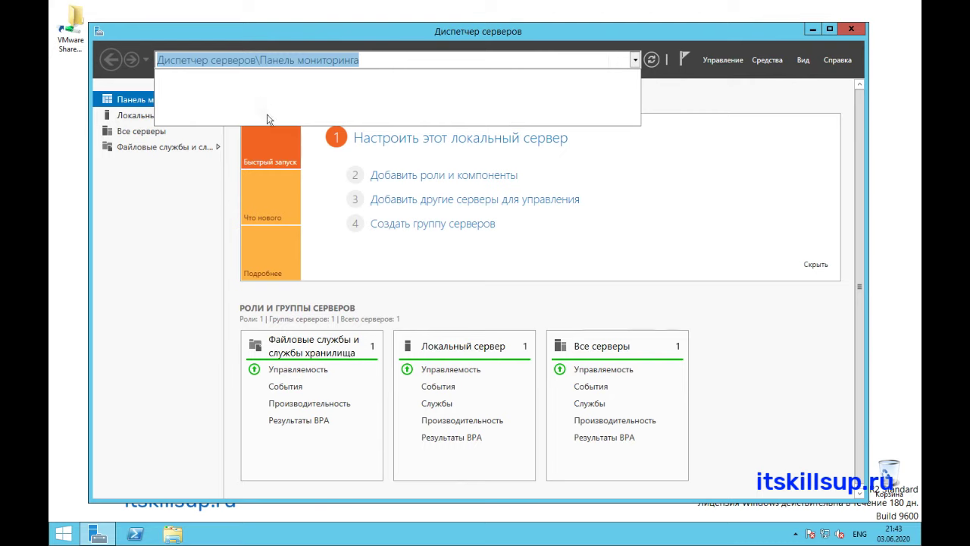
{"action": "left_click", "coordinate": [232, 252]}
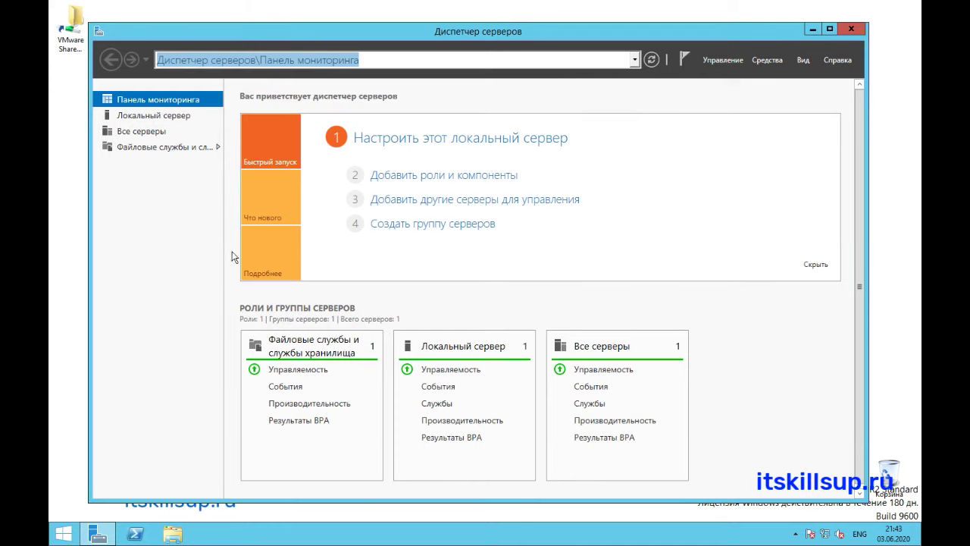
{"action": "left_click", "coordinate": [635, 60]}
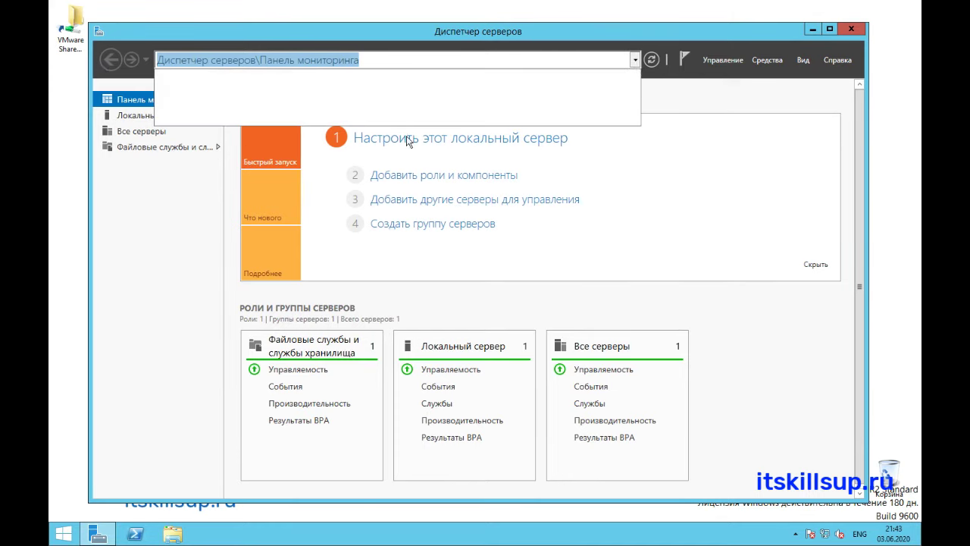
{"action": "left_click", "coordinate": [666, 110]}
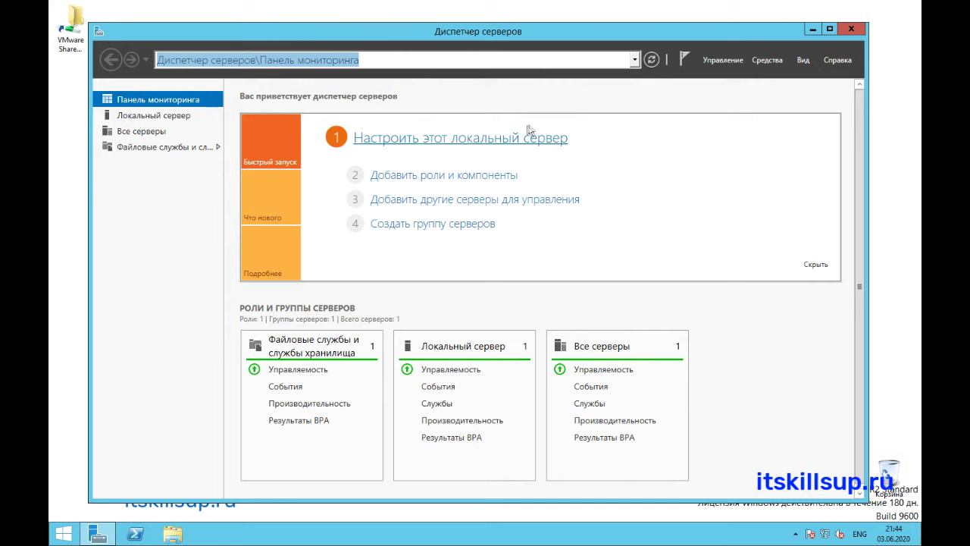
Step: Refresh the Server Manager dashboard and check the task notifications
{"action": "left_click", "coordinate": [651, 60]}
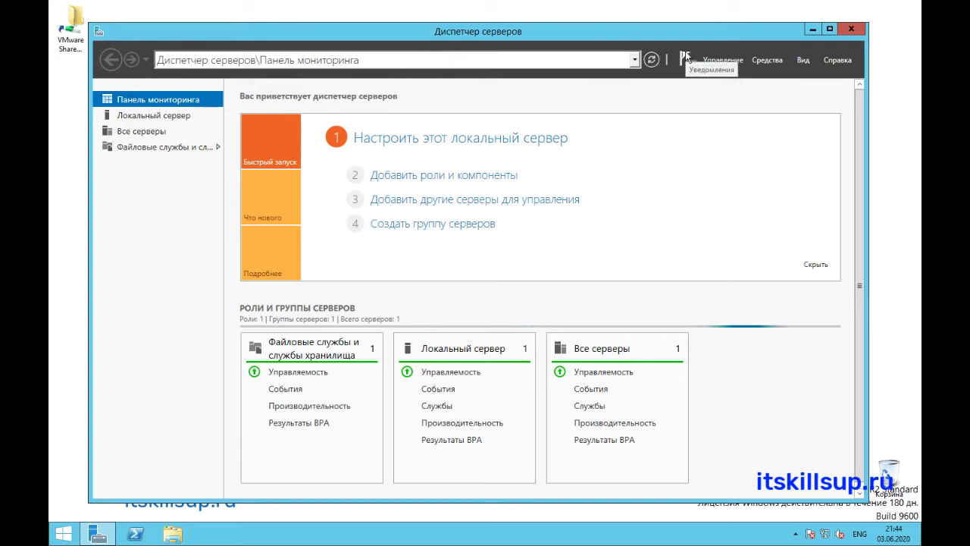
{"action": "left_click", "coordinate": [686, 54]}
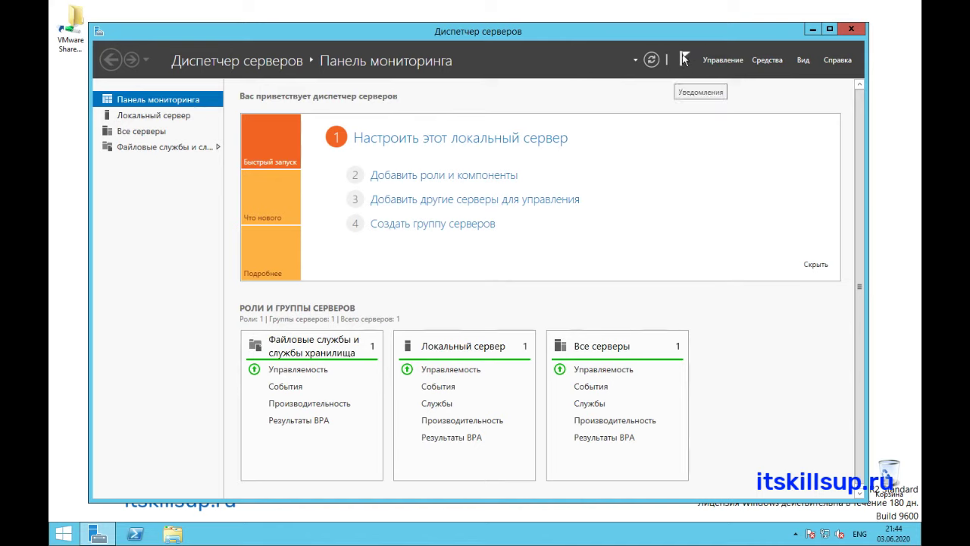
{"action": "left_click", "coordinate": [684, 59]}
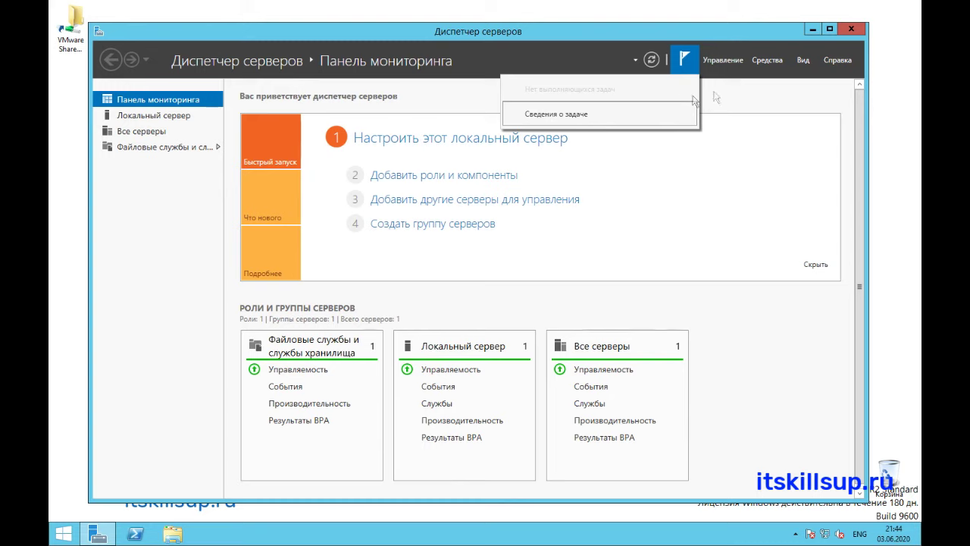
{"action": "left_click", "coordinate": [734, 95]}
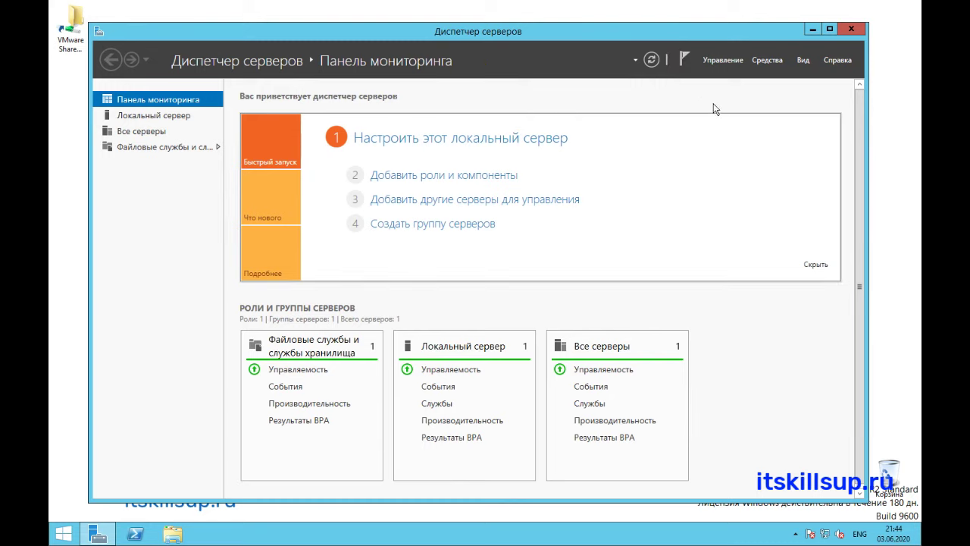
Step: Examine the refresh interval and autostart options in the Server Manager properties, then close them without changes
{"action": "left_click", "coordinate": [725, 60]}
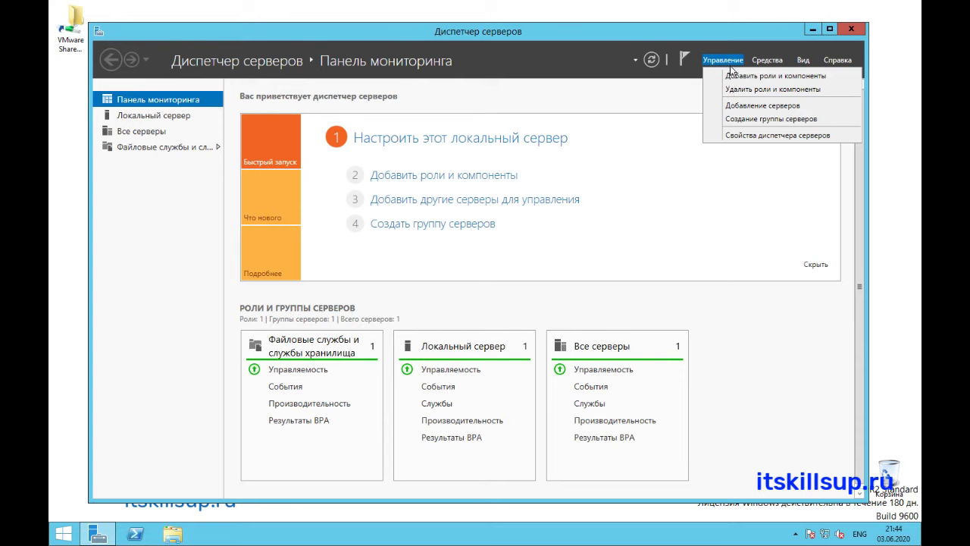
{"action": "left_click", "coordinate": [781, 136]}
{"action": "left_click_drag", "start_coordinate": [509, 186], "coordinate": [436, 135]}
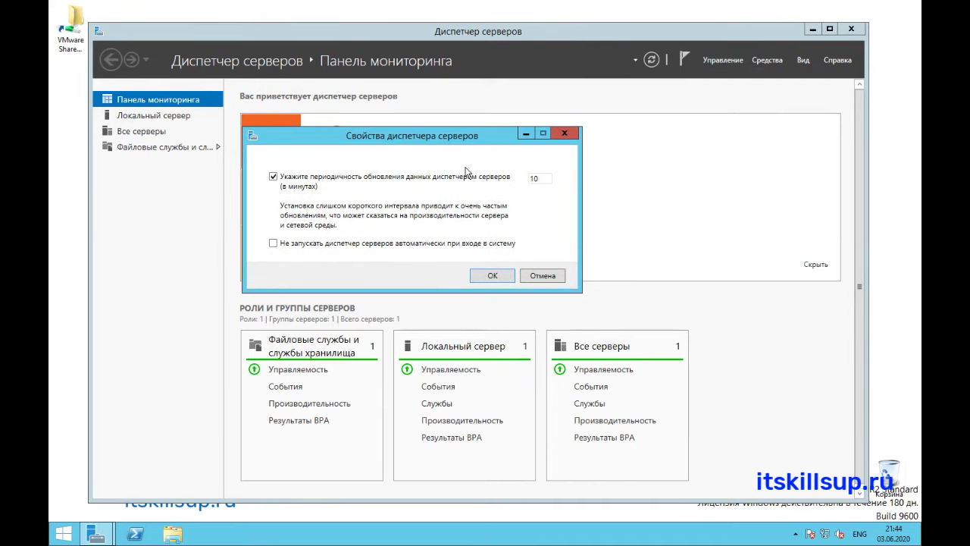
{"action": "double_click", "coordinate": [543, 178]}
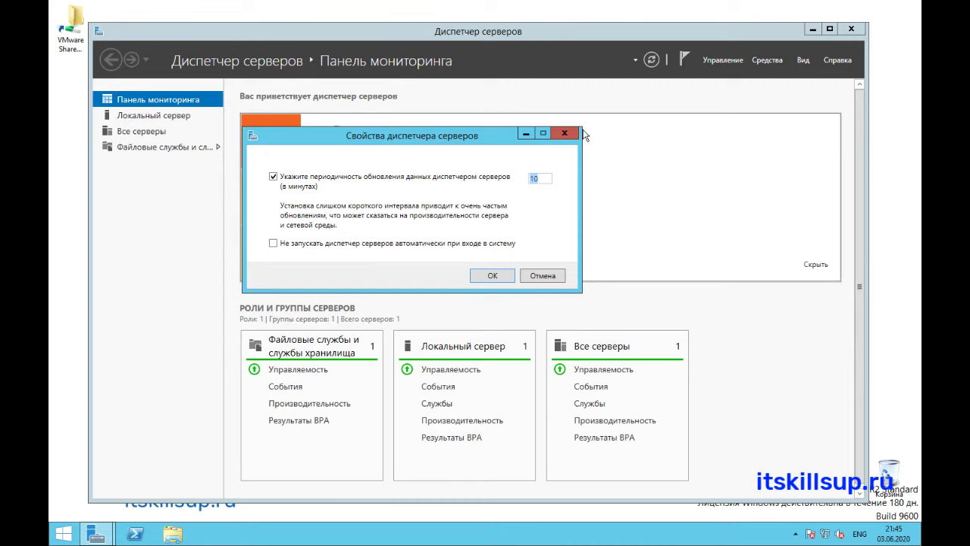
{"action": "left_click", "coordinate": [546, 177]}
{"action": "left_click", "coordinate": [564, 132]}
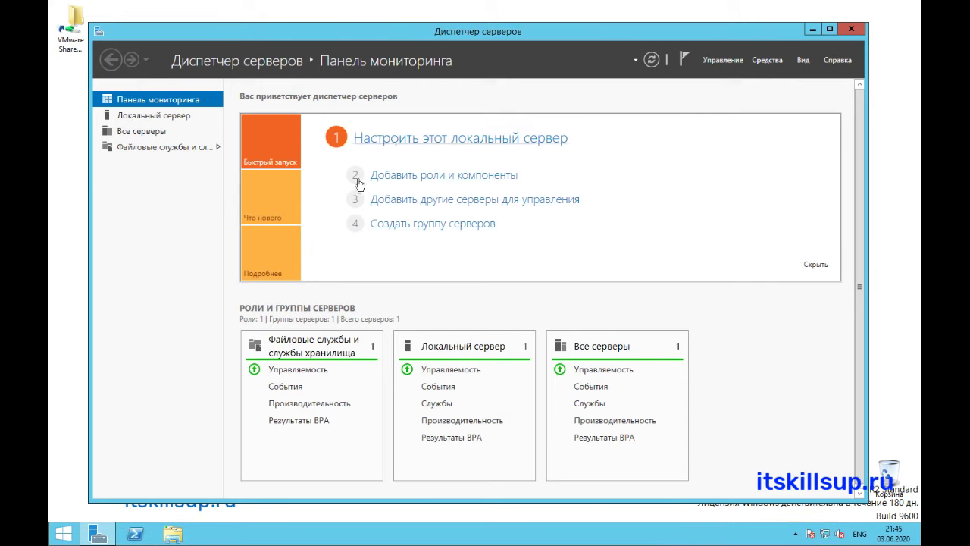
Step: Show the local server page, then set Server Manager's refresh interval to 5 minutes and disable its automatic start at logon
{"action": "left_click", "coordinate": [183, 119]}
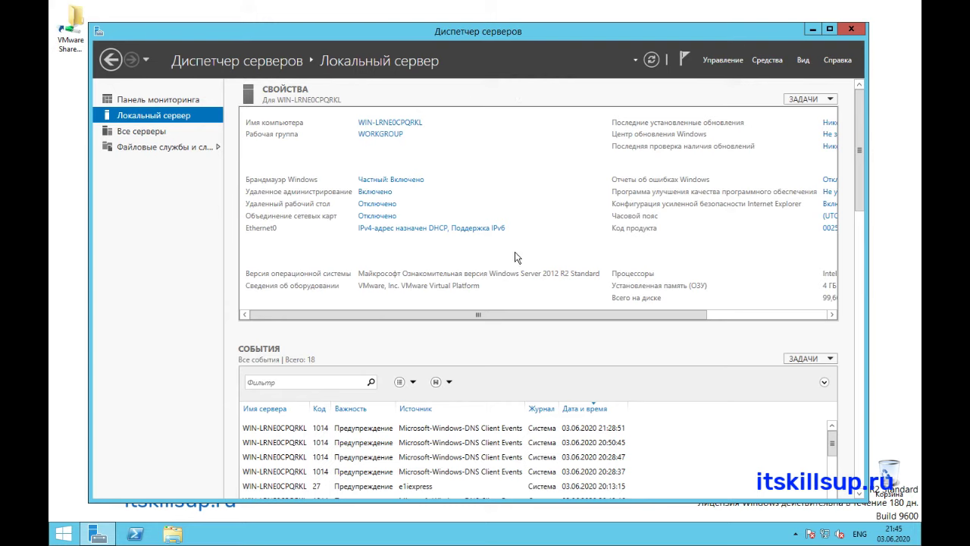
{"action": "left_click", "coordinate": [726, 60]}
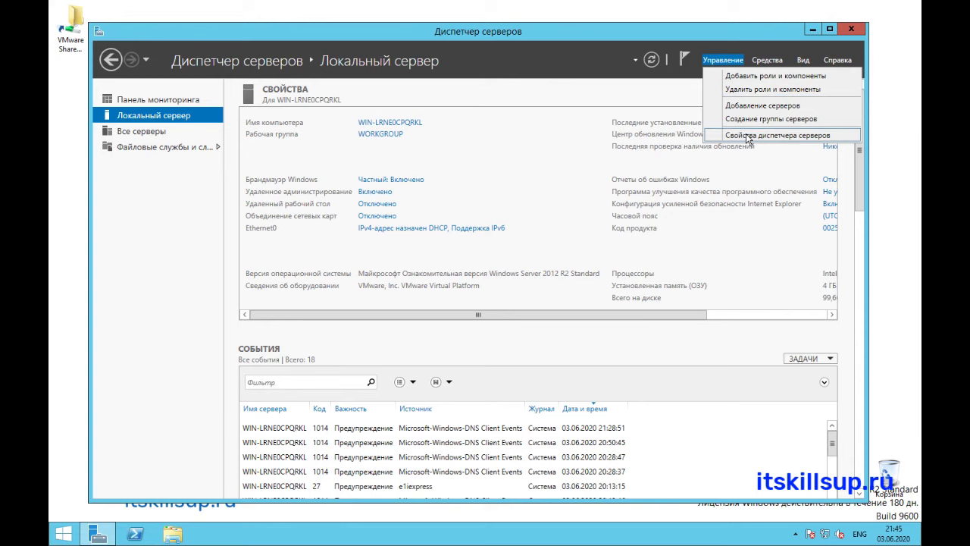
{"action": "left_click", "coordinate": [746, 133]}
{"action": "double_click", "coordinate": [615, 225]}
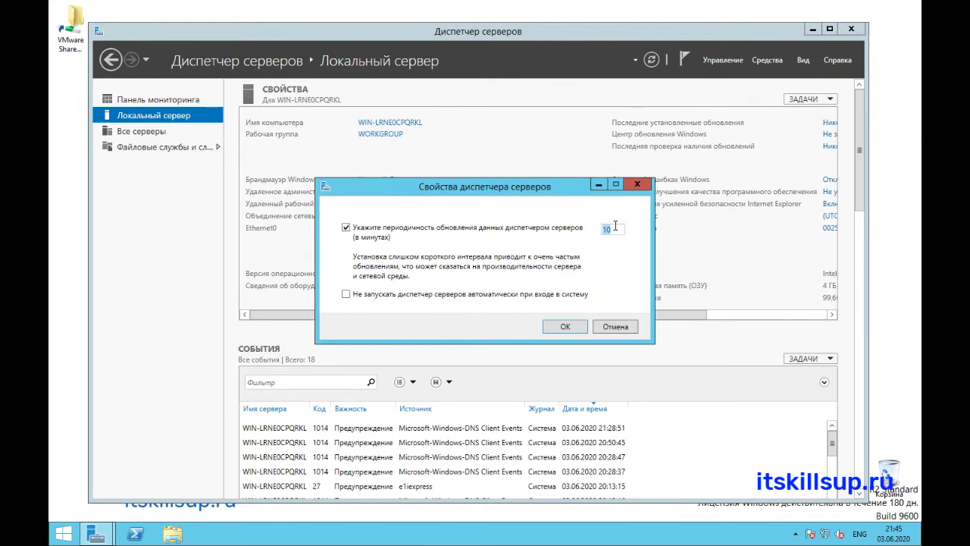
{"action": "type", "text": "5"}
{"action": "left_click", "coordinate": [348, 294]}
{"action": "left_click", "coordinate": [569, 325]}
Step: Examine the Active Directory, DNS and import options for adding servers, then close the dialog without adding any
{"action": "left_click", "coordinate": [721, 61]}
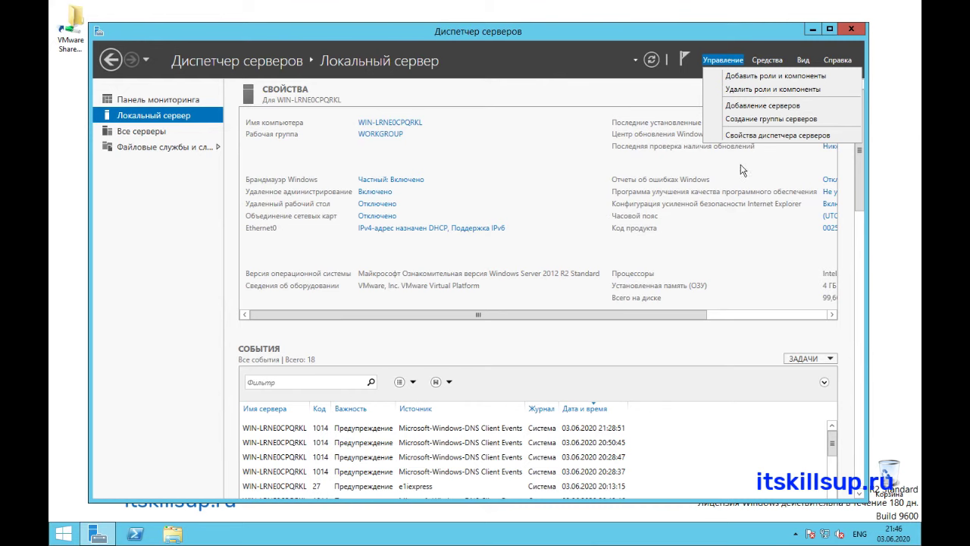
{"action": "left_click", "coordinate": [750, 105]}
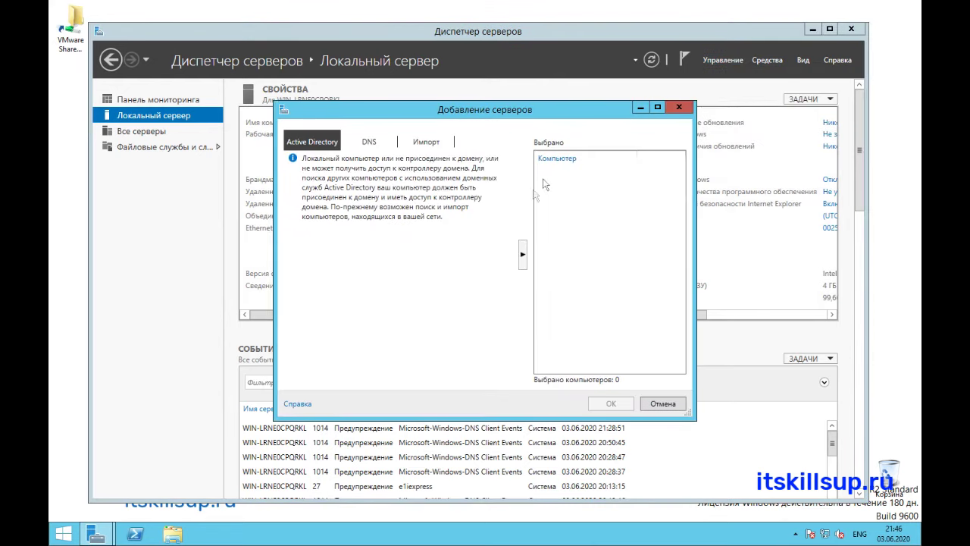
{"action": "left_click_drag", "start_coordinate": [444, 112], "coordinate": [377, 102]}
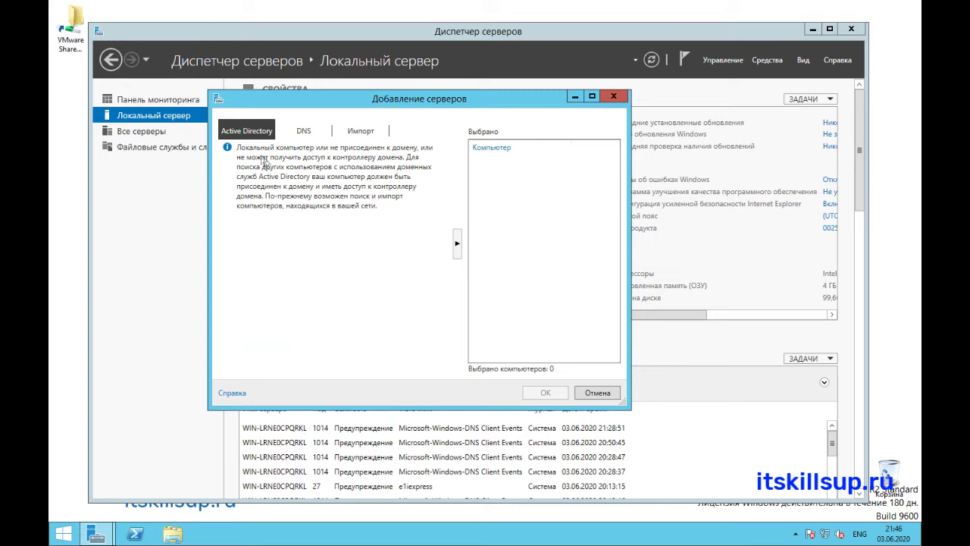
{"action": "left_click", "coordinate": [304, 135]}
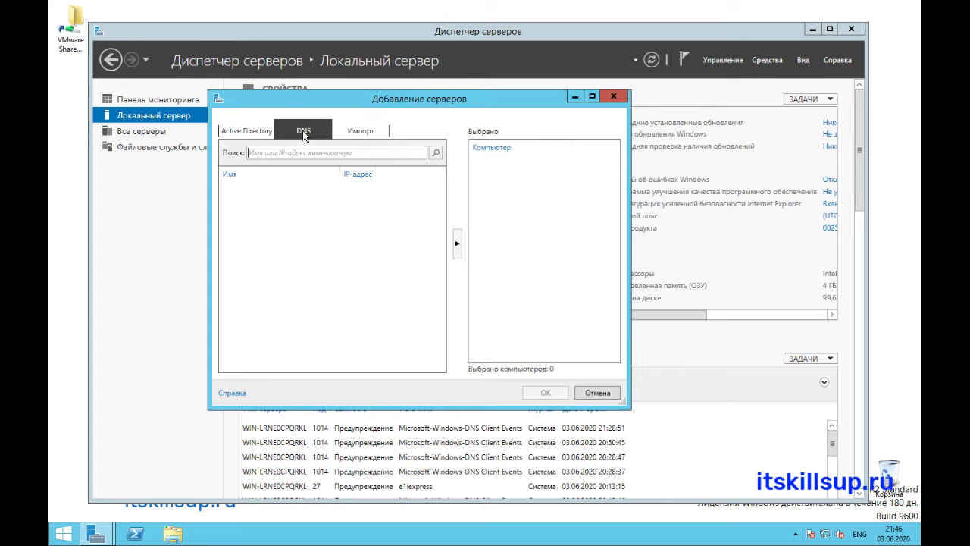
{"action": "left_click", "coordinate": [373, 130]}
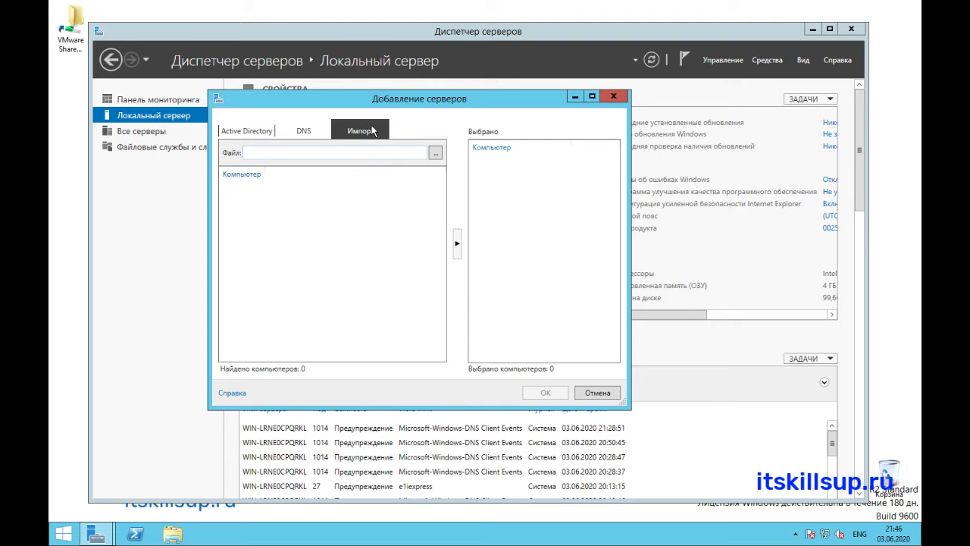
{"action": "left_click", "coordinate": [305, 131]}
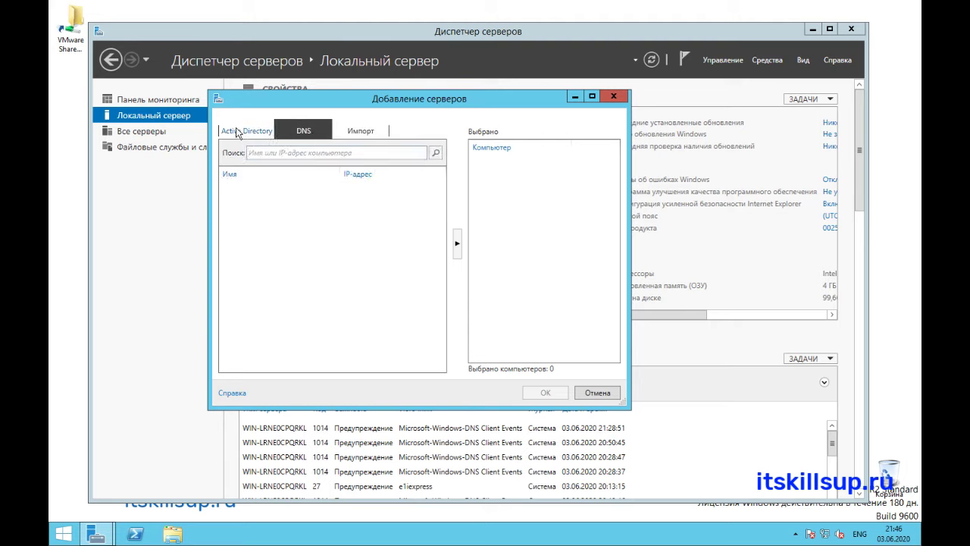
{"action": "left_click", "coordinate": [238, 134]}
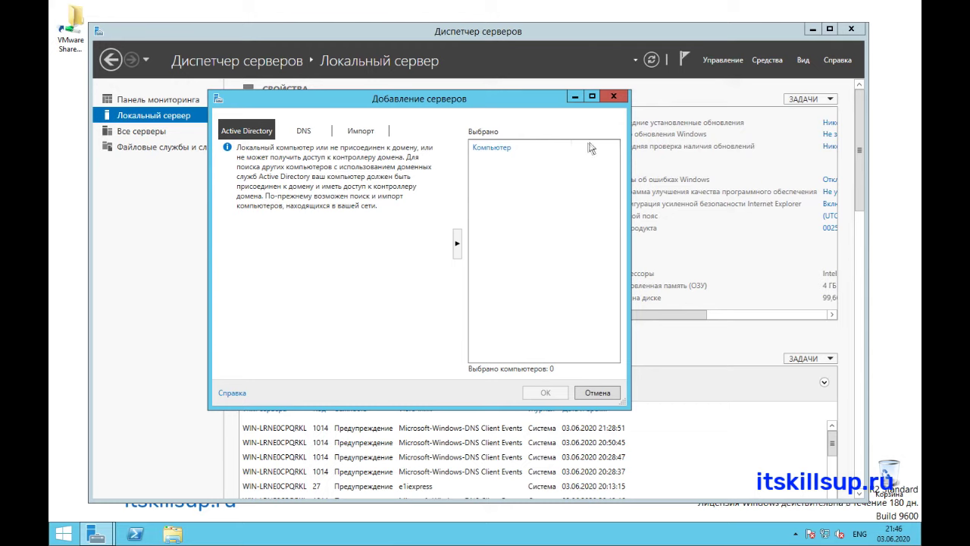
{"action": "left_click", "coordinate": [618, 99]}
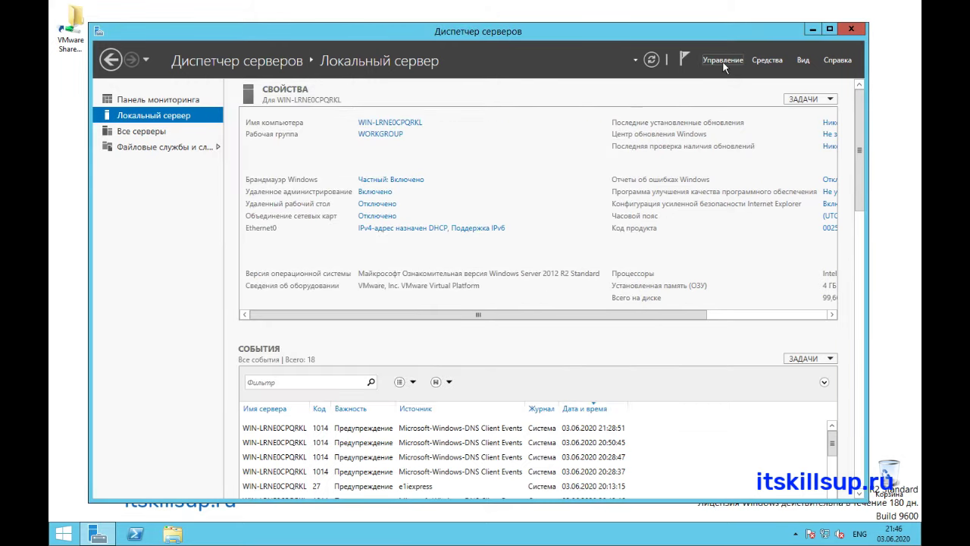
Step: Examine the server pool and Active Directory options for creating a server group, then close the dialog without creating one
{"action": "left_click", "coordinate": [722, 60]}
{"action": "left_click", "coordinate": [749, 119]}
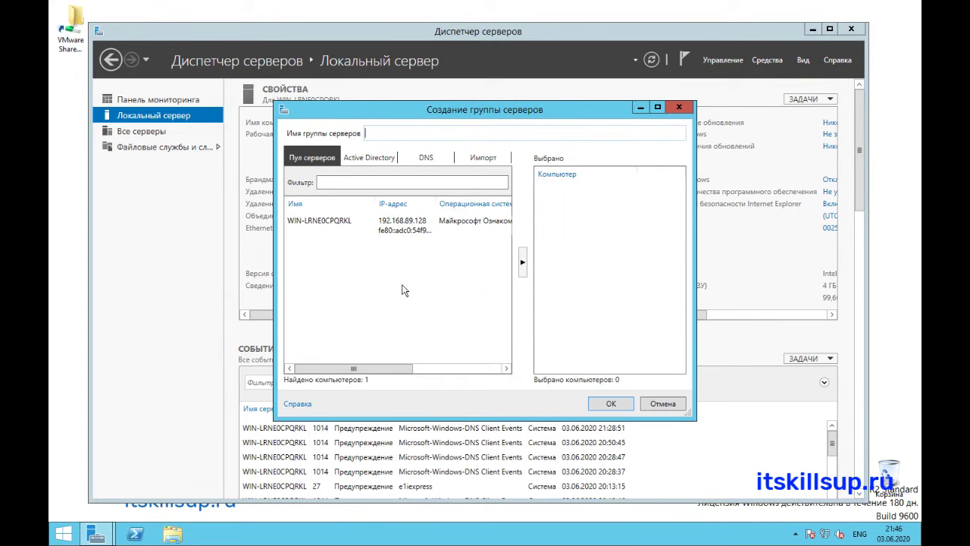
{"action": "left_click", "coordinate": [372, 159]}
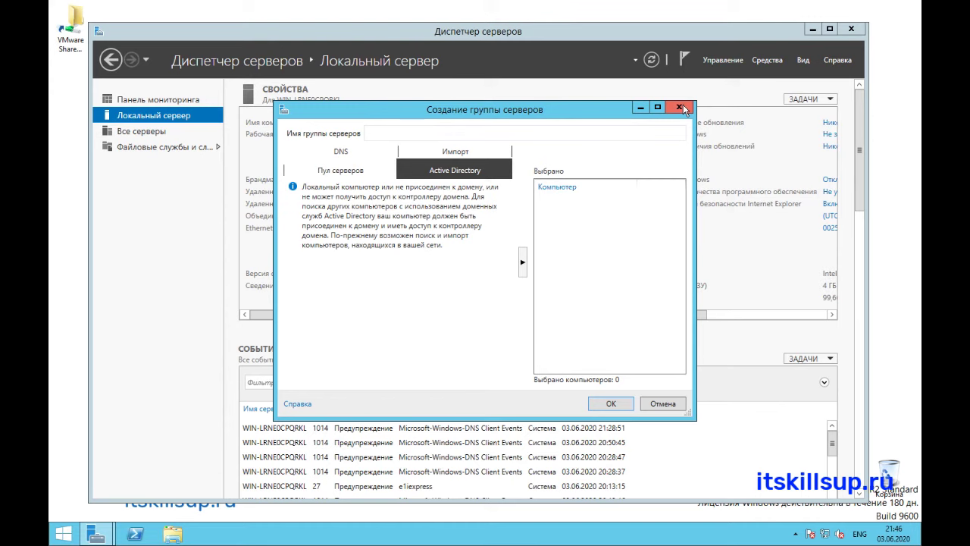
{"action": "left_click", "coordinate": [345, 169]}
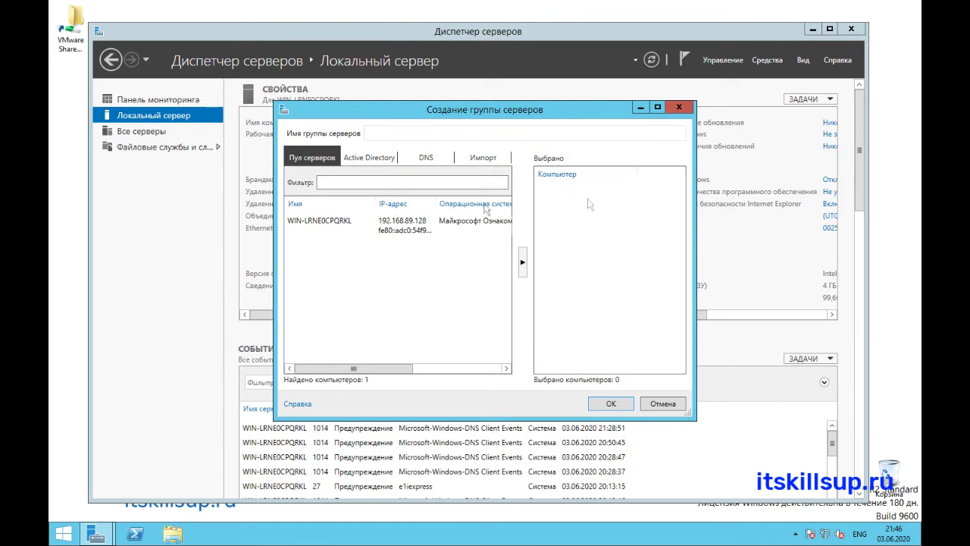
{"action": "left_click", "coordinate": [685, 108]}
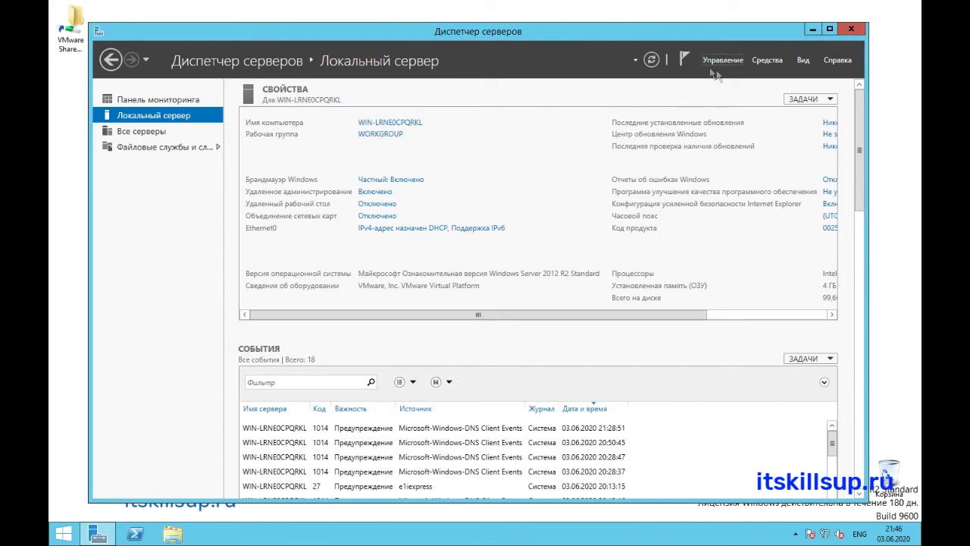
Step: View the introductory page of the Add Roles and Features wizard, then close the wizard
{"action": "left_click", "coordinate": [739, 60]}
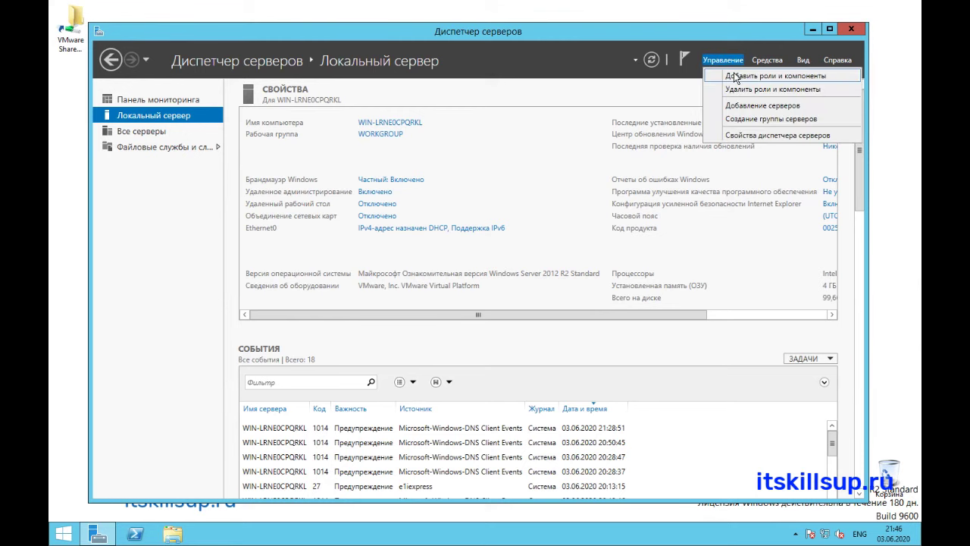
{"action": "left_click", "coordinate": [736, 76]}
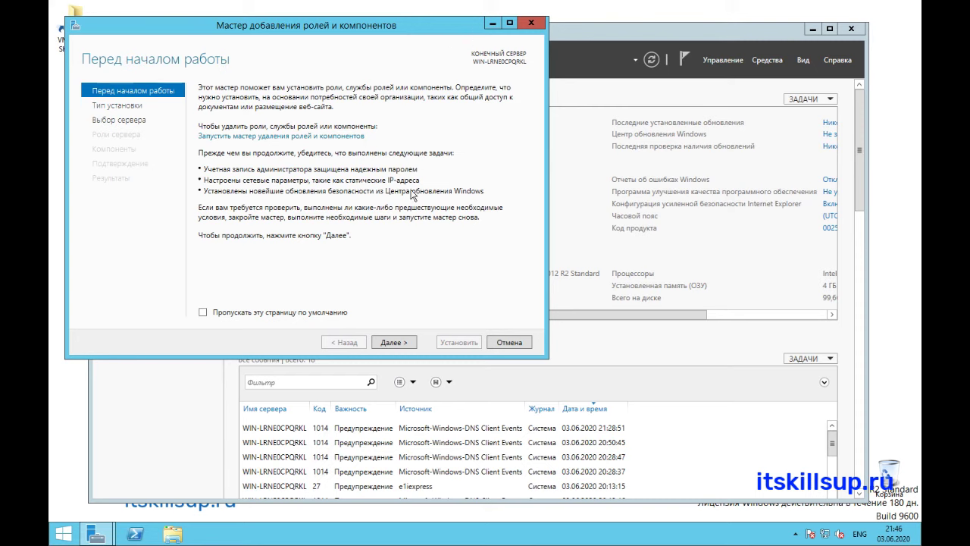
{"action": "left_click", "coordinate": [532, 25]}
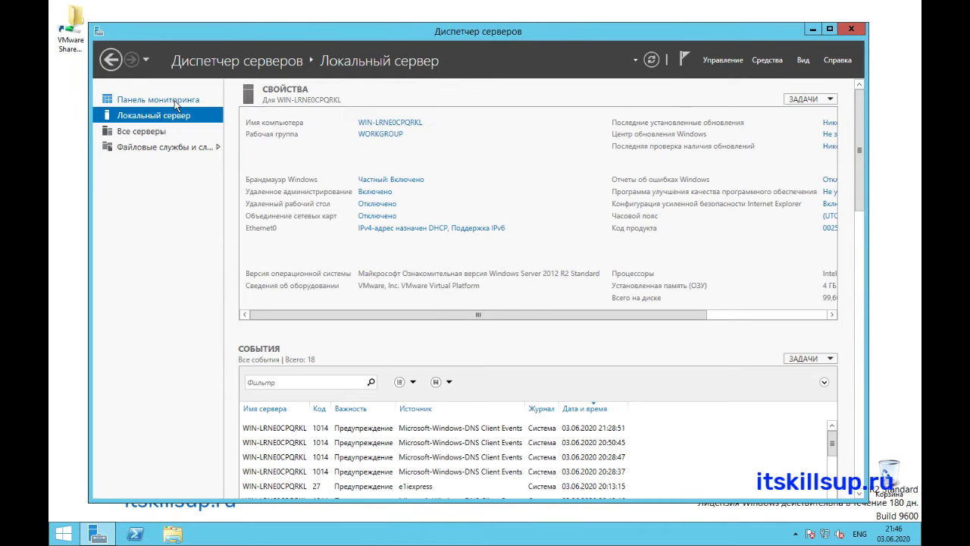
Step: Return to the Server Manager dashboard and hide its welcome tile
{"action": "left_click", "coordinate": [175, 103]}
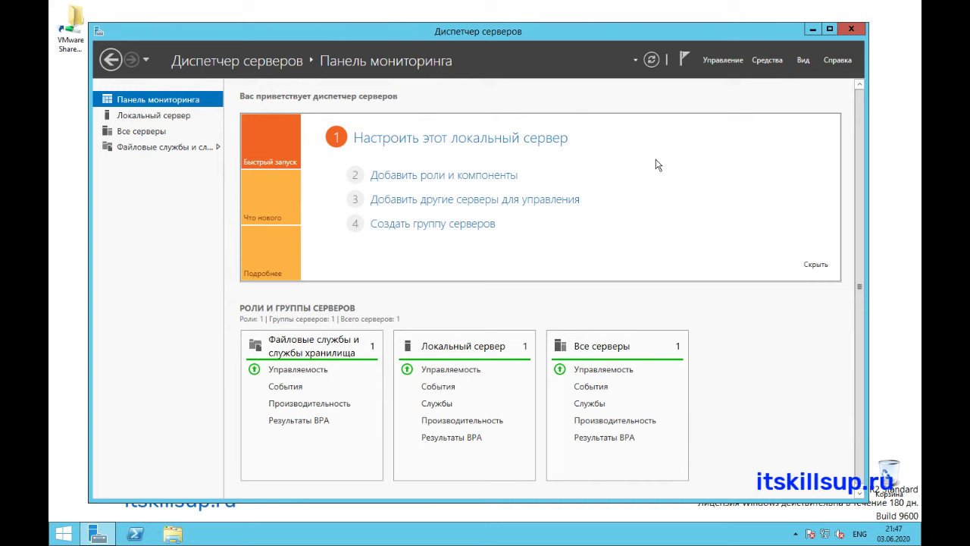
{"action": "left_click", "coordinate": [445, 183]}
{"action": "left_click", "coordinate": [816, 264]}
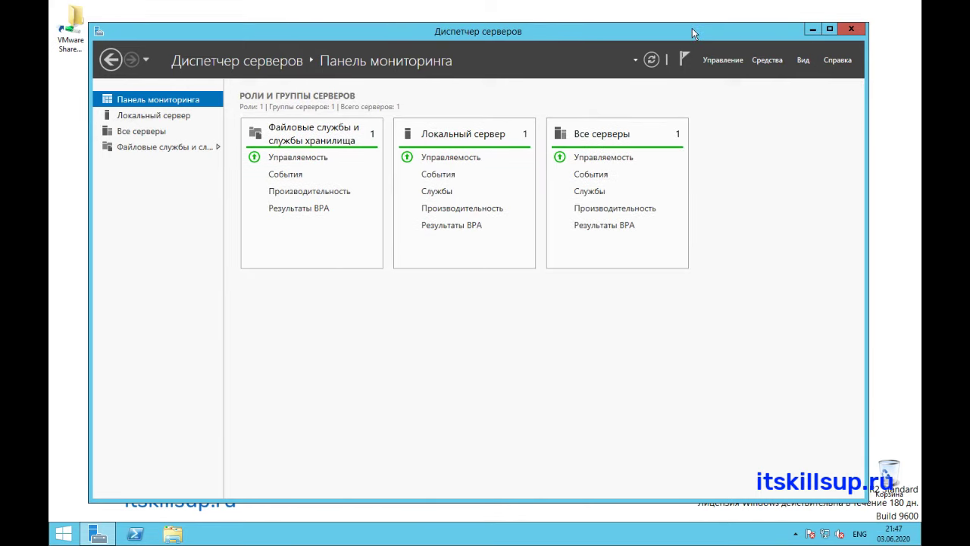
Step: Look through the management commands and administrative tools, then view the Computer Management console and close it
{"action": "mouse_move", "coordinate": [692, 28]}
{"action": "left_mouse_down"}
{"action": "mouse_move", "coordinate": [675, 36]}
{"action": "mouse_move", "coordinate": [708, 147]}
{"action": "mouse_move", "coordinate": [700, 162]}
{"action": "mouse_move", "coordinate": [706, 33]}
{"action": "left_mouse_up"}
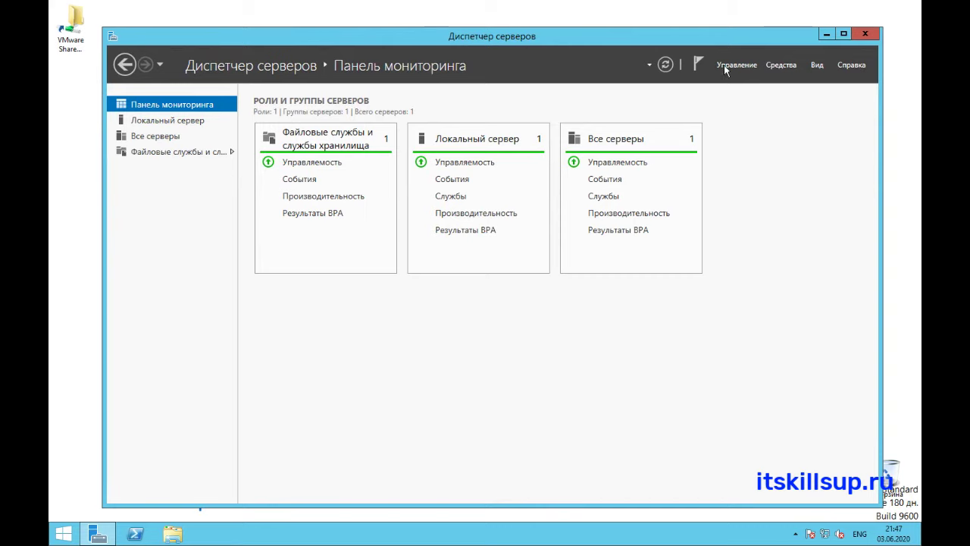
{"action": "left_click", "coordinate": [725, 66]}
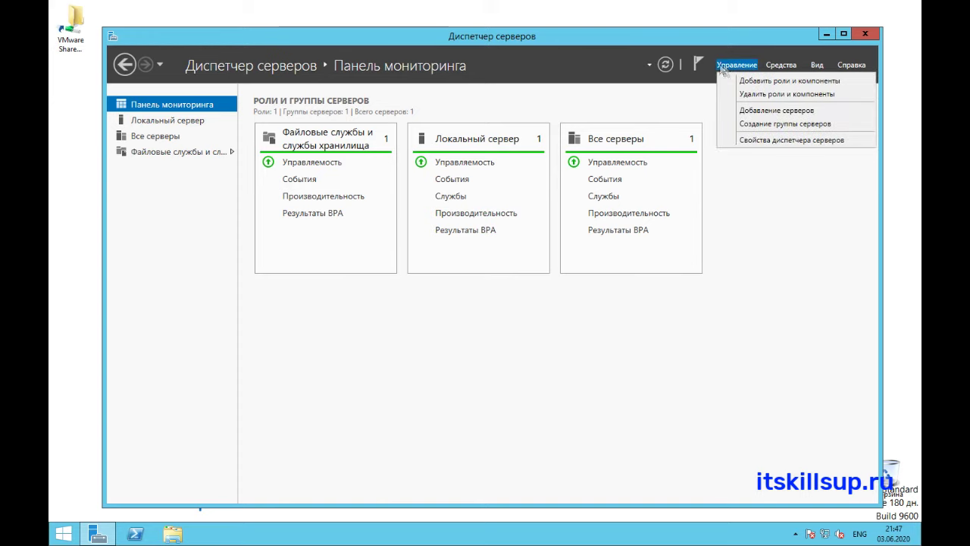
{"action": "left_click", "coordinate": [773, 70]}
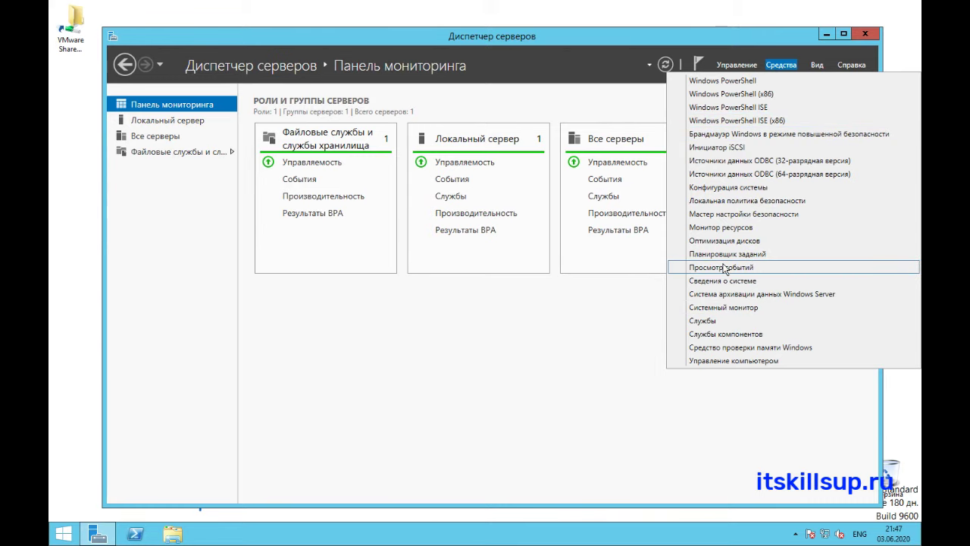
{"action": "left_click", "coordinate": [753, 361]}
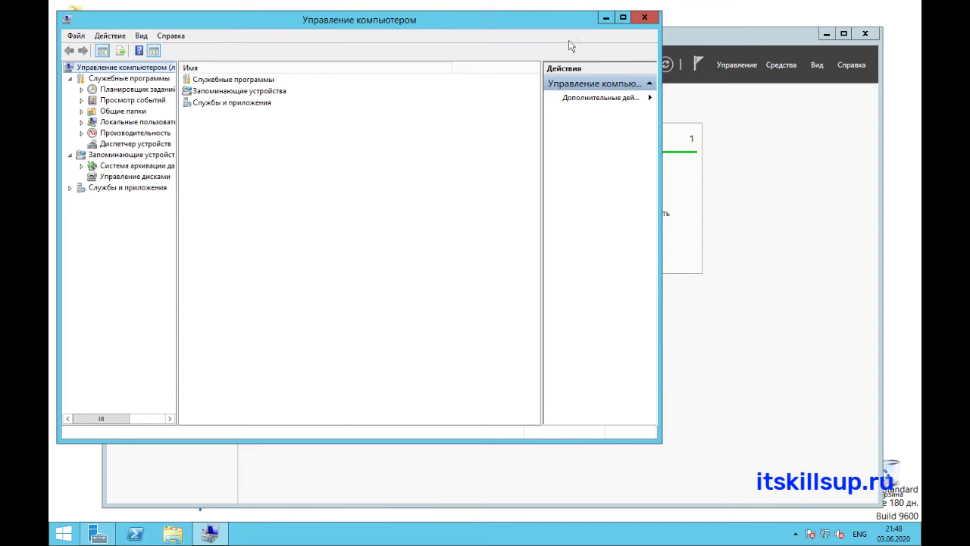
{"action": "left_click", "coordinate": [644, 18]}
Step: View the Windows Firewall with Advanced Security console from the available tools, then close it
{"action": "left_click", "coordinate": [782, 65]}
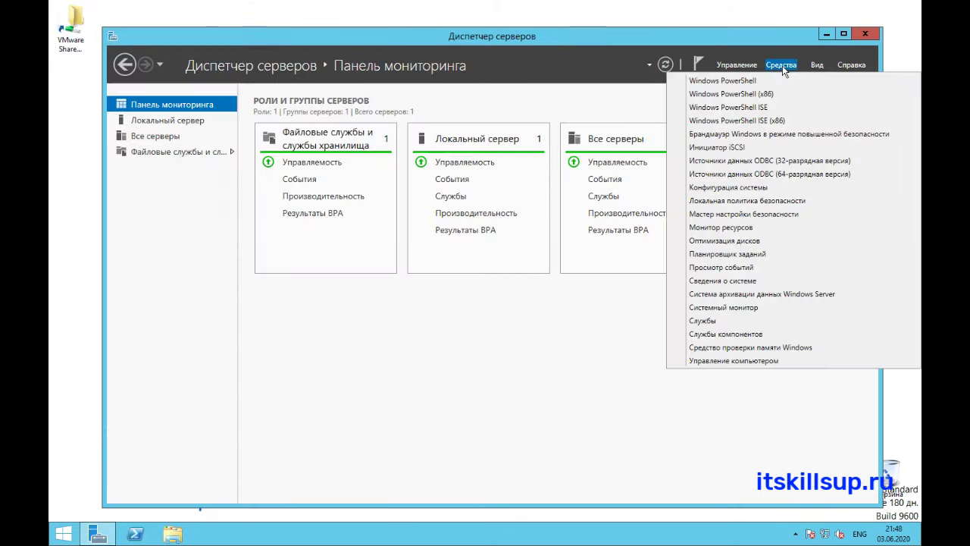
{"action": "left_click", "coordinate": [791, 137]}
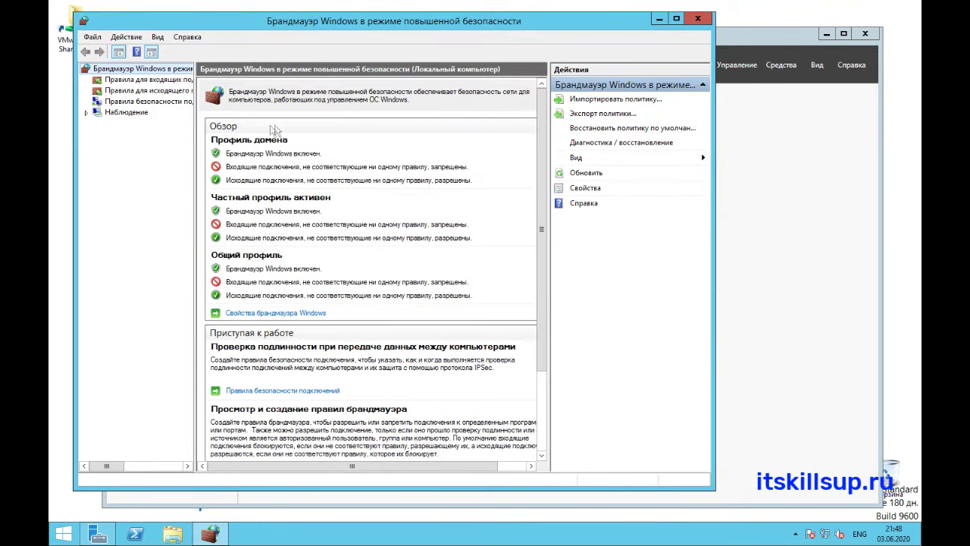
{"action": "left_click", "coordinate": [698, 22]}
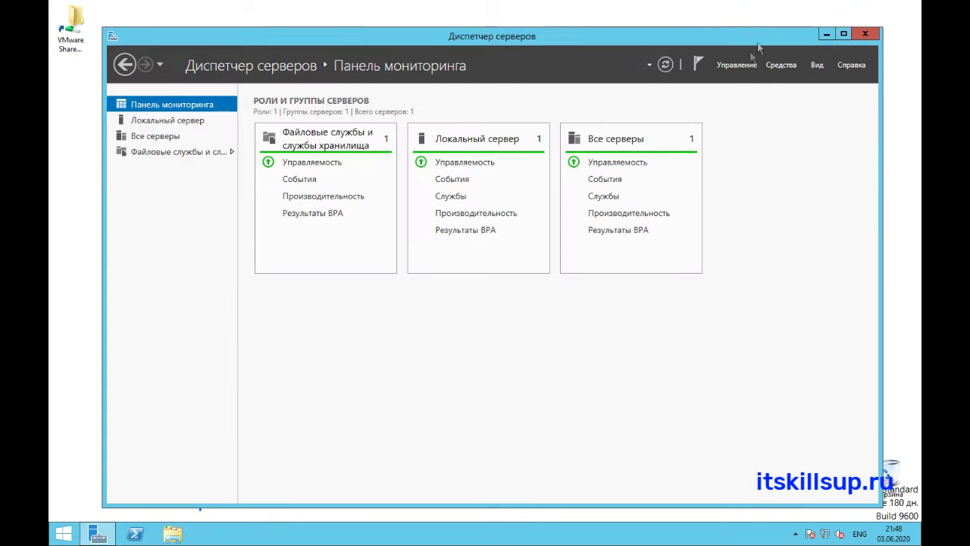
Step: Set the Server Manager display scale to 125% and reposition the window on the desktop
{"action": "left_click", "coordinate": [789, 66]}
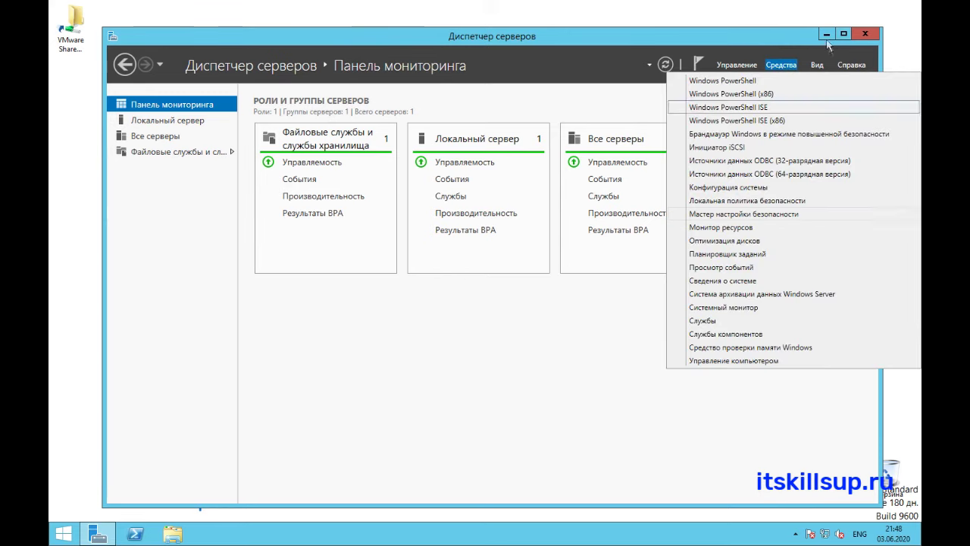
{"action": "left_click", "coordinate": [817, 65]}
{"action": "left_click", "coordinate": [816, 65]}
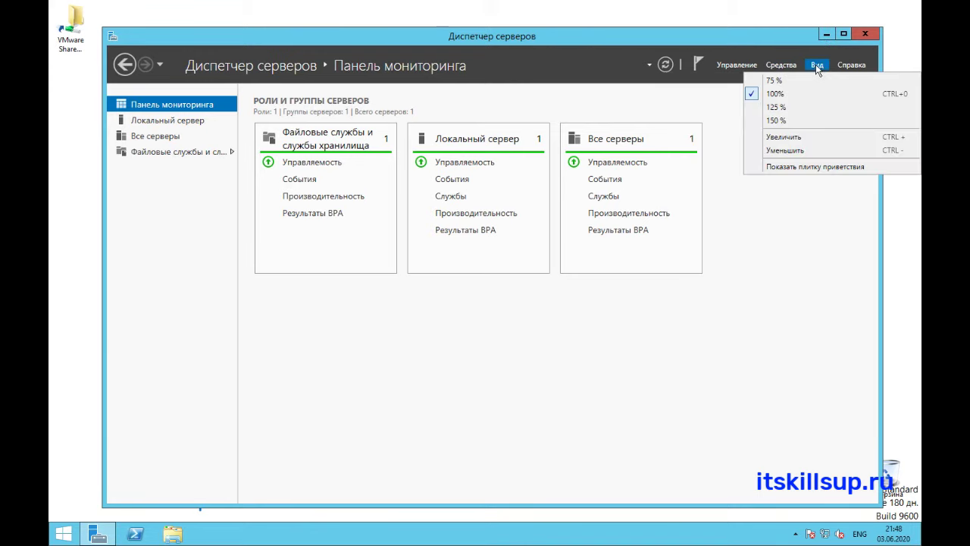
{"action": "left_click", "coordinate": [792, 107]}
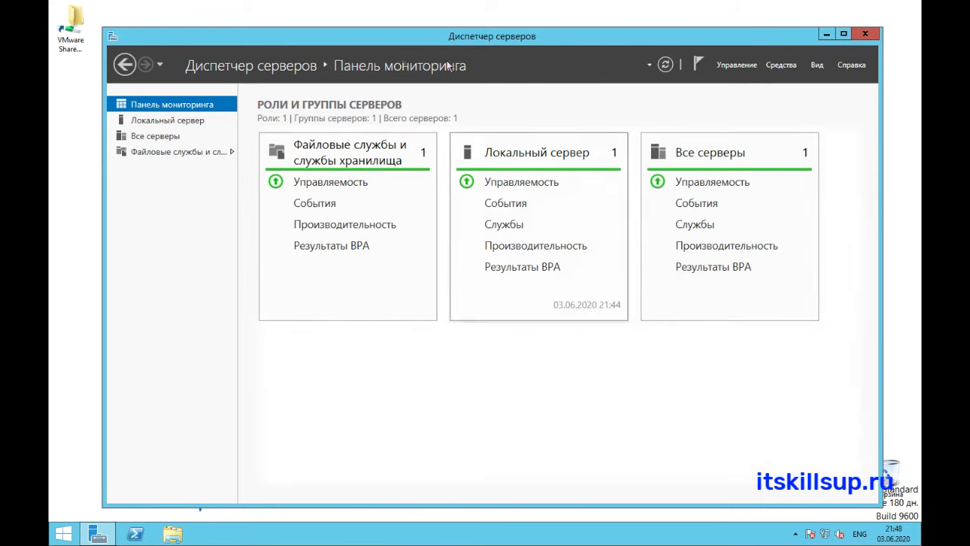
{"action": "left_click_drag", "start_coordinate": [355, 43], "coordinate": [320, 27]}
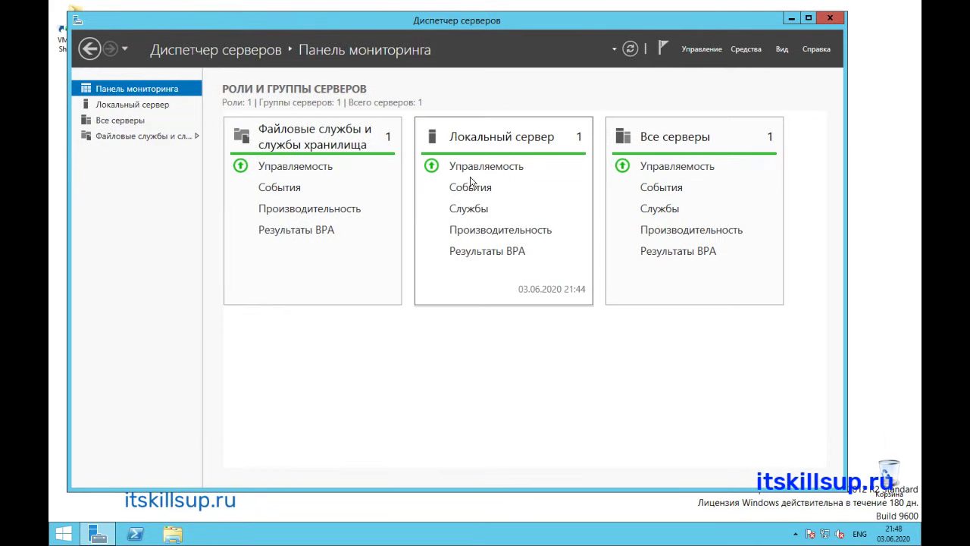
Step: Examine the available Server Manager help resources, then maximize the window
{"action": "left_click", "coordinate": [816, 50]}
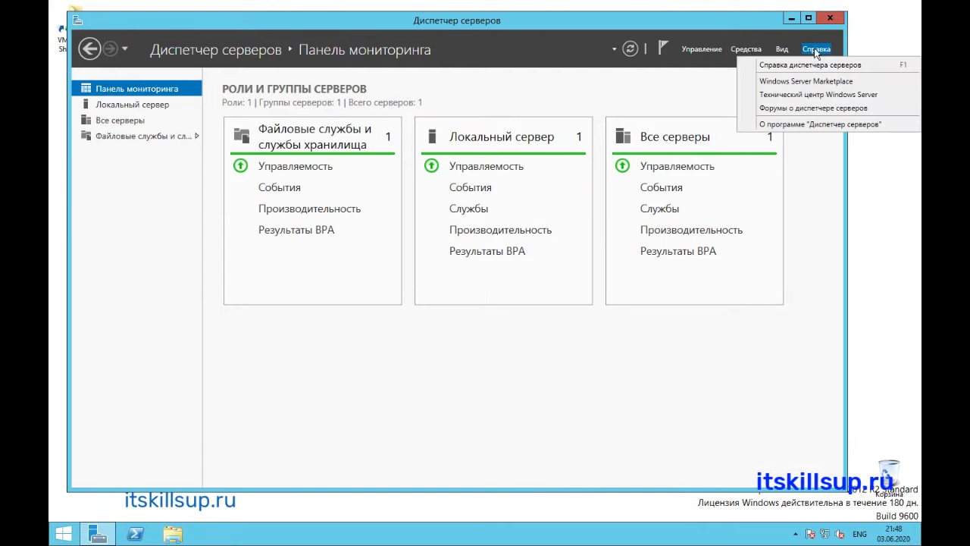
{"action": "left_click", "coordinate": [815, 176]}
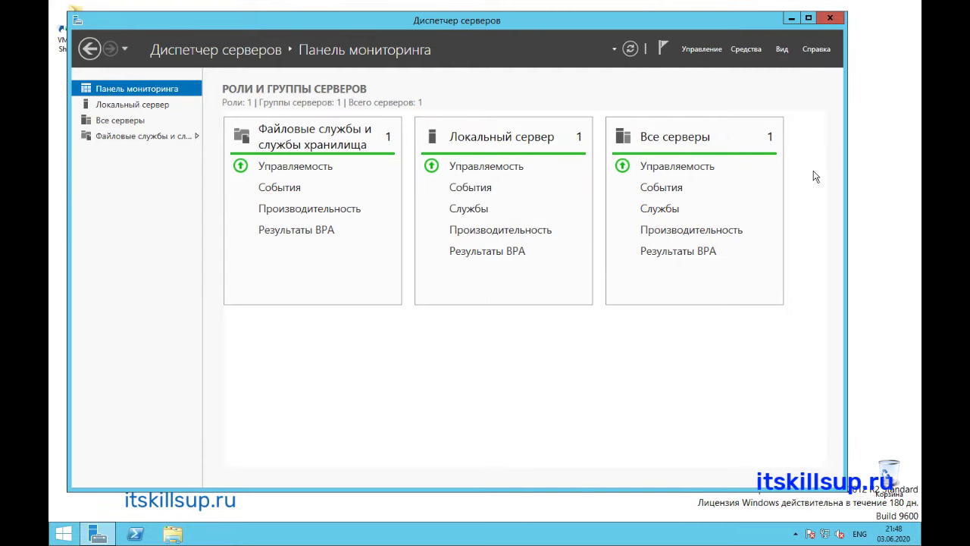
{"action": "left_click", "coordinate": [808, 18]}
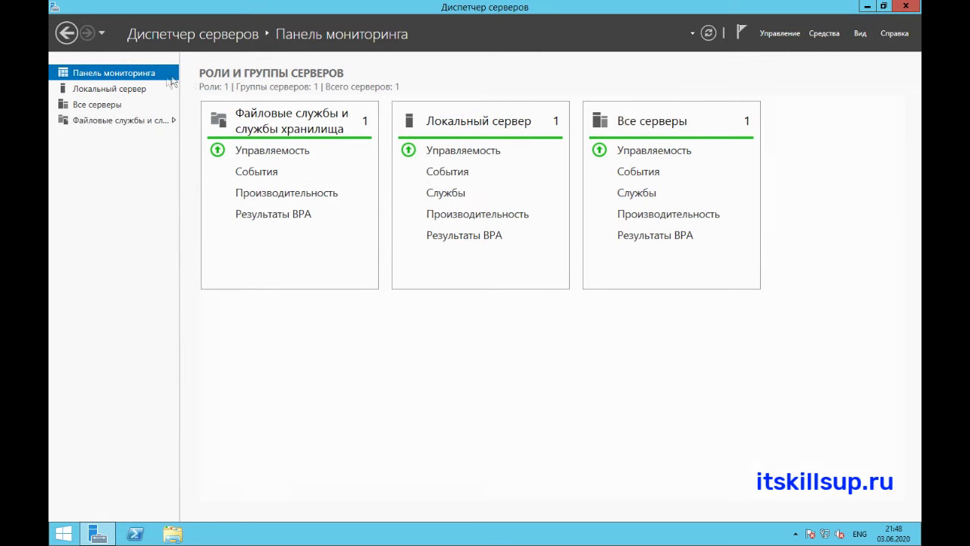
Step: View the local server's properties and the System Properties dialog behind its computer name, then close the dialog
{"action": "left_click", "coordinate": [140, 91]}
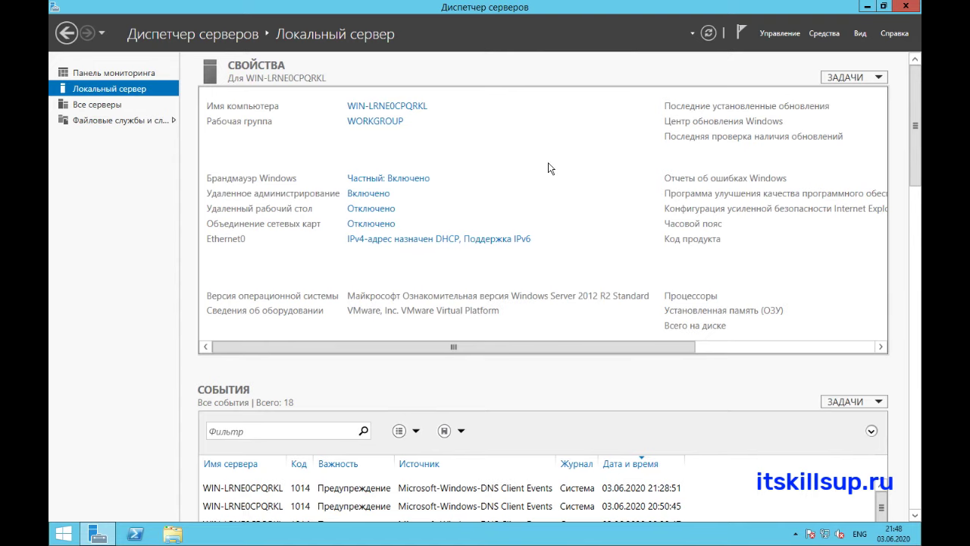
{"action": "left_click", "coordinate": [417, 107]}
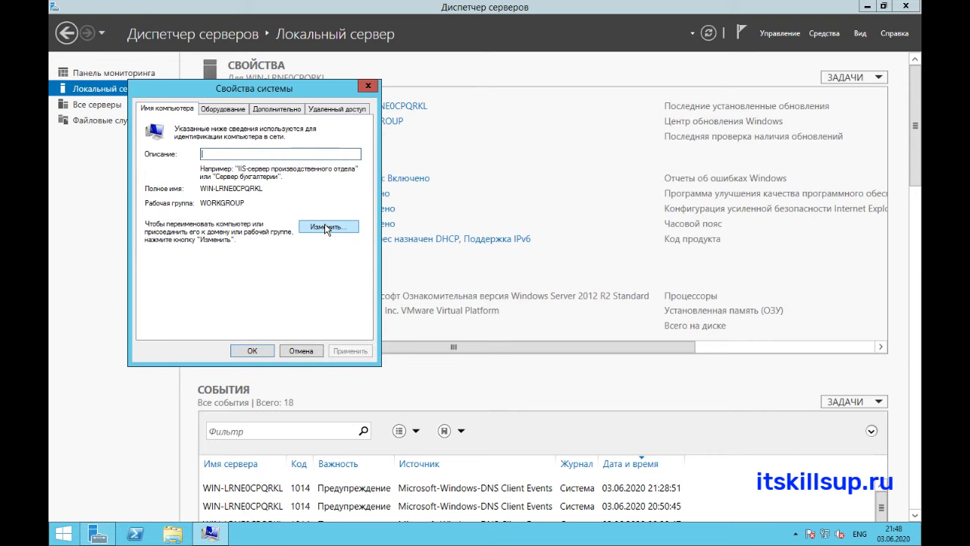
{"action": "left_click", "coordinate": [368, 85]}
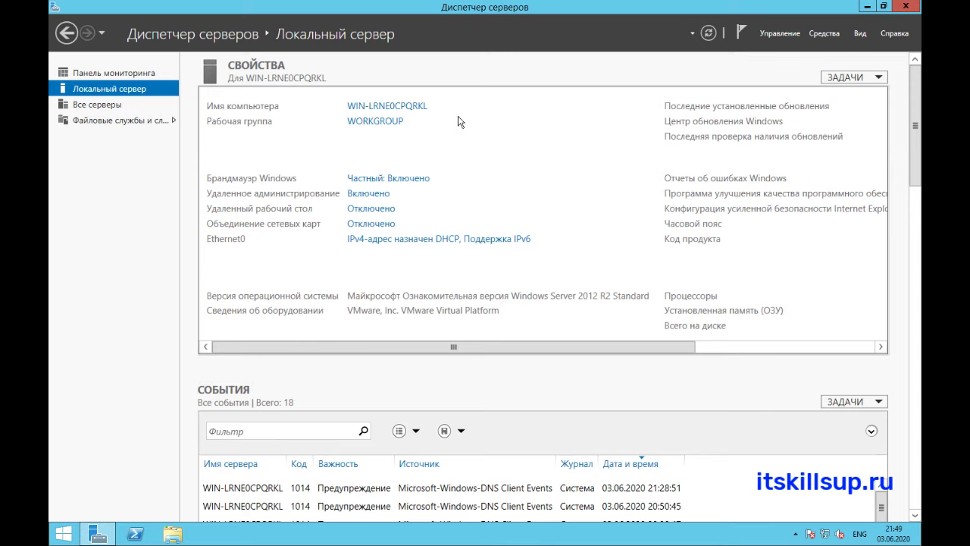
{"action": "left_click", "coordinate": [419, 107]}
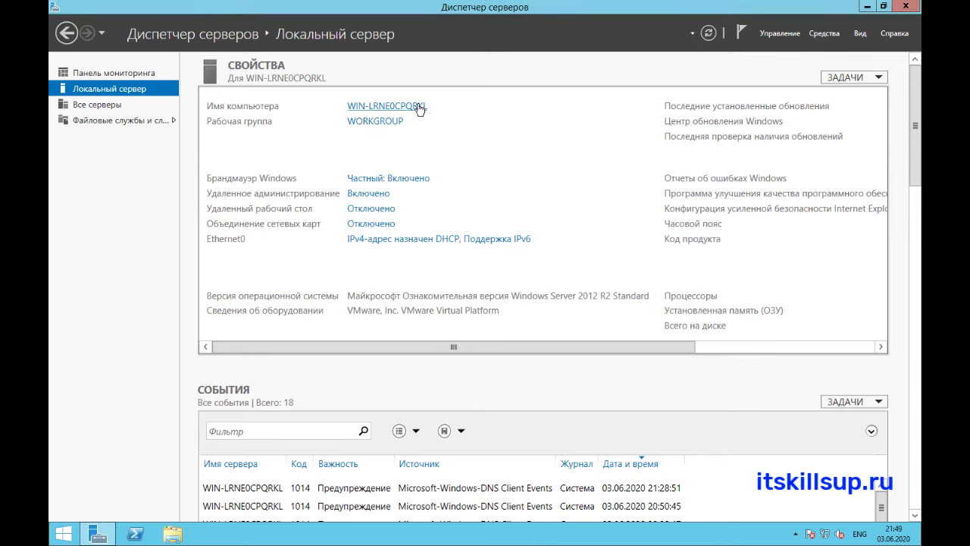
{"action": "left_click", "coordinate": [400, 118]}
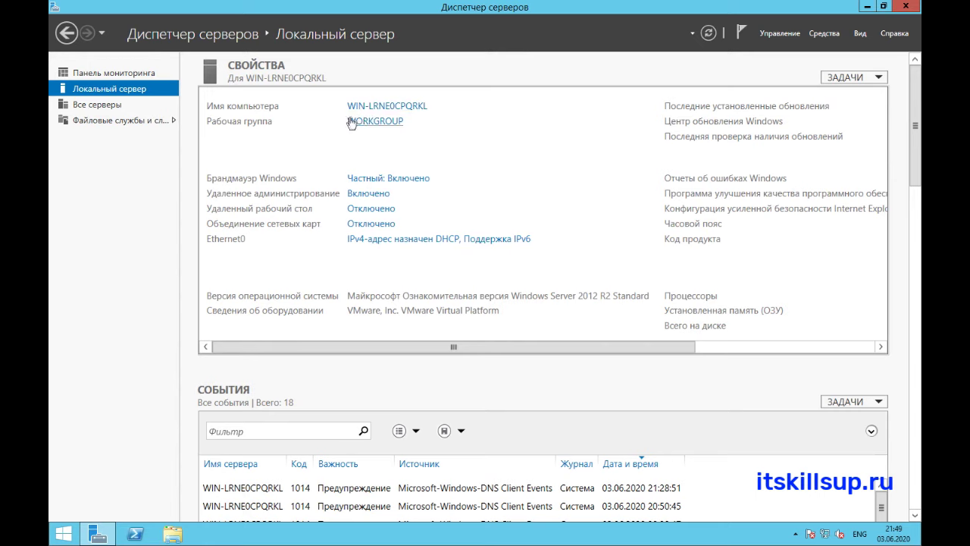
Step: Rename the computer to WS-1, keeping it in the WORKGROUP workgroup, and postpone the restart
{"action": "left_click", "coordinate": [406, 112]}
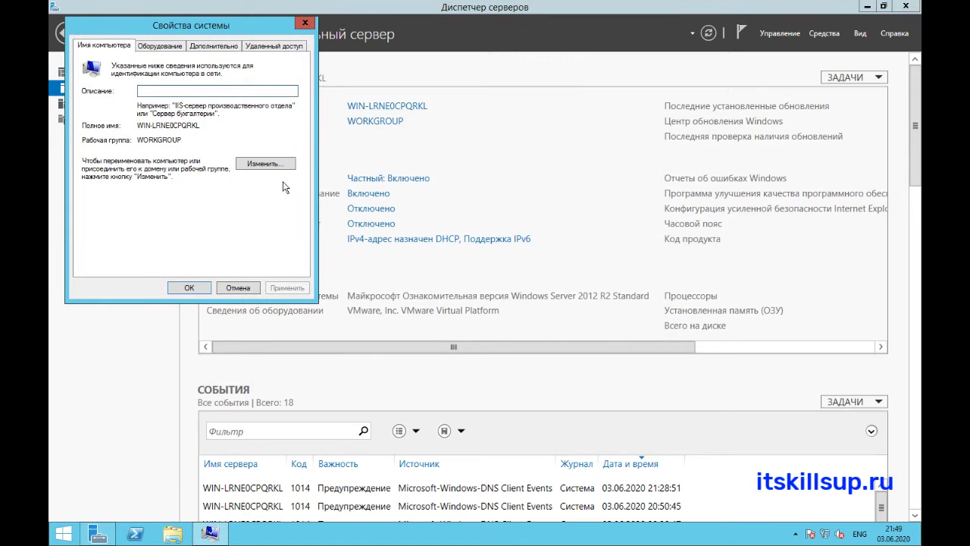
{"action": "left_click", "coordinate": [265, 163]}
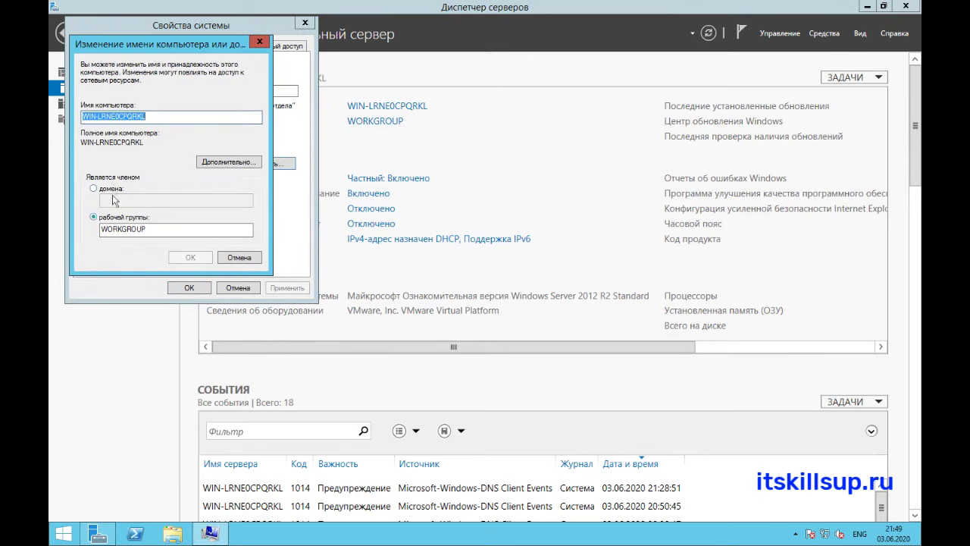
{"action": "type", "text": "WS-1"}
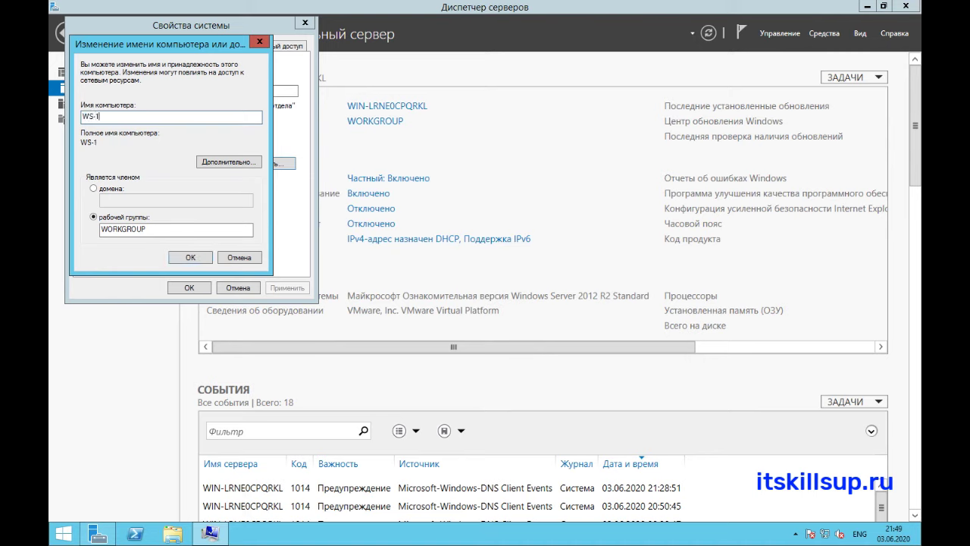
{"action": "left_click", "coordinate": [183, 257]}
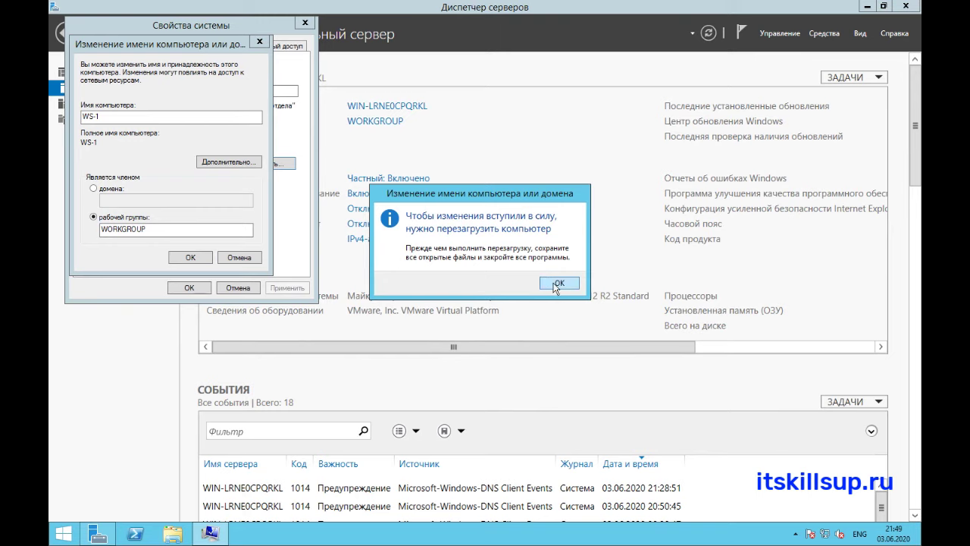
{"action": "left_click", "coordinate": [557, 284]}
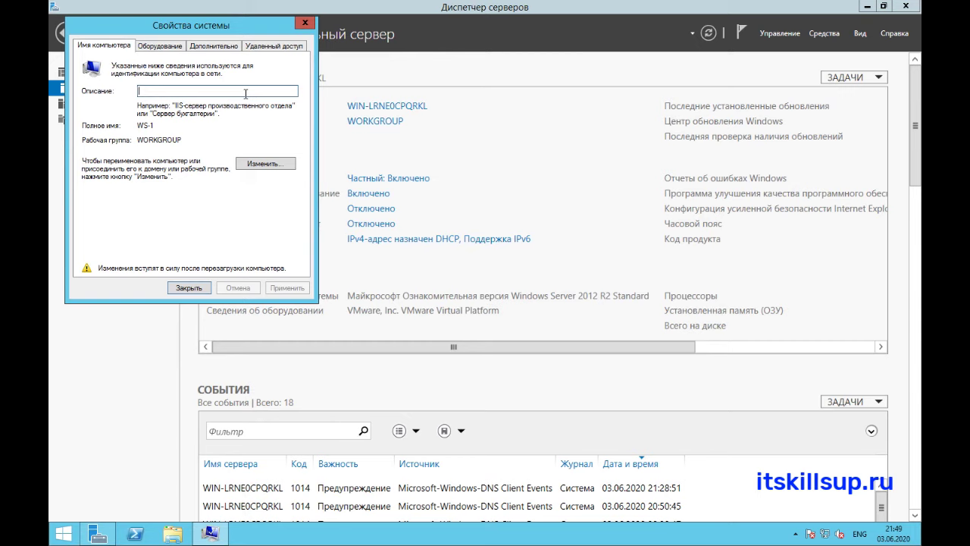
{"action": "left_click", "coordinate": [306, 24]}
{"action": "left_click", "coordinate": [540, 283]}
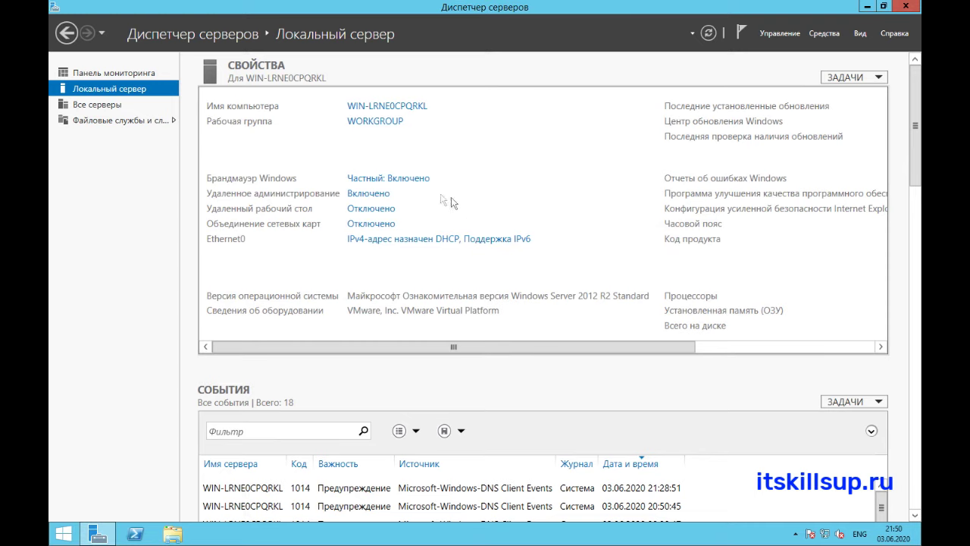
Step: Turn off Windows Firewall for both private and public networks, then close the firewall window
{"action": "left_click", "coordinate": [379, 123]}
{"action": "left_click", "coordinate": [369, 180]}
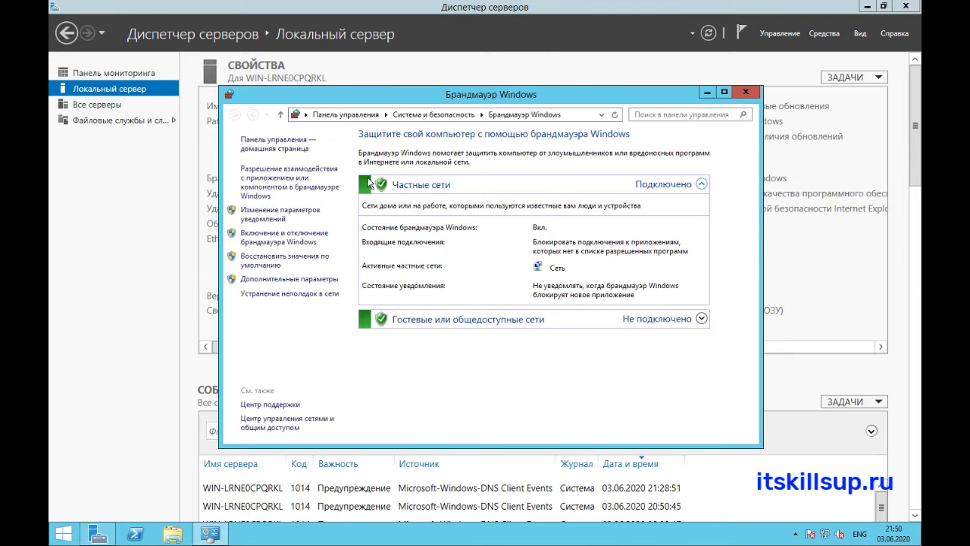
{"action": "left_click", "coordinate": [271, 220]}
{"action": "left_click", "coordinate": [351, 235]}
{"action": "left_click", "coordinate": [352, 318]}
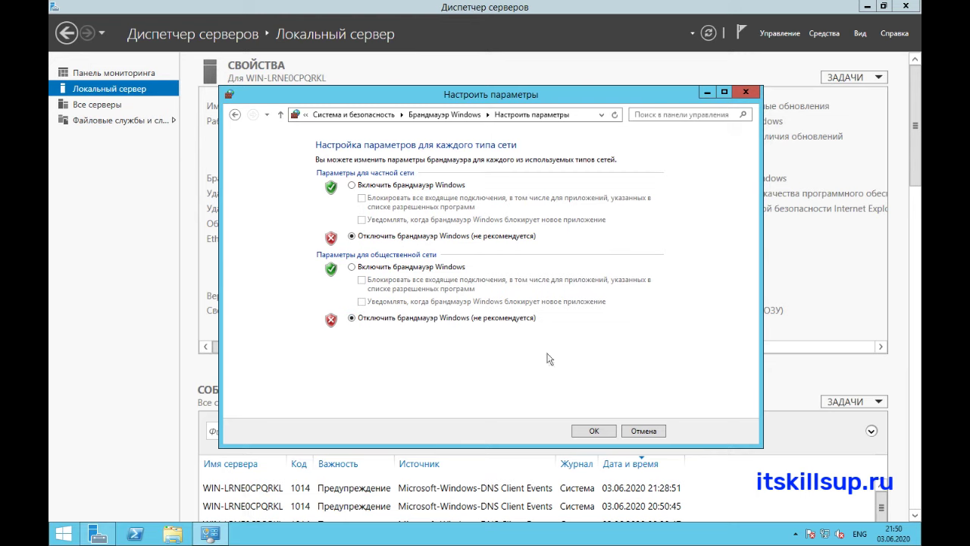
{"action": "left_click", "coordinate": [579, 430]}
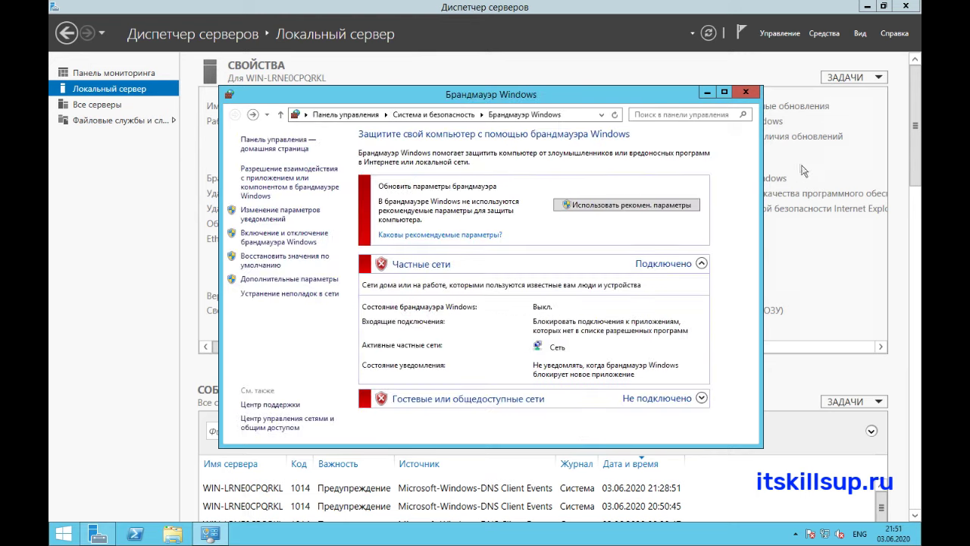
{"action": "left_click", "coordinate": [746, 92]}
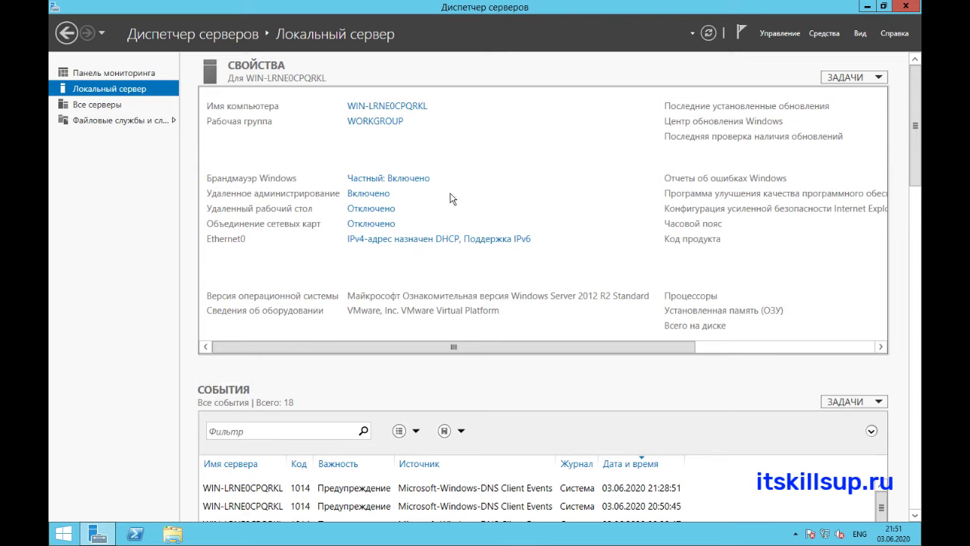
Step: Recheck the Windows Firewall state for each network type, close the window, and refresh the local server properties
{"action": "left_click", "coordinate": [412, 181]}
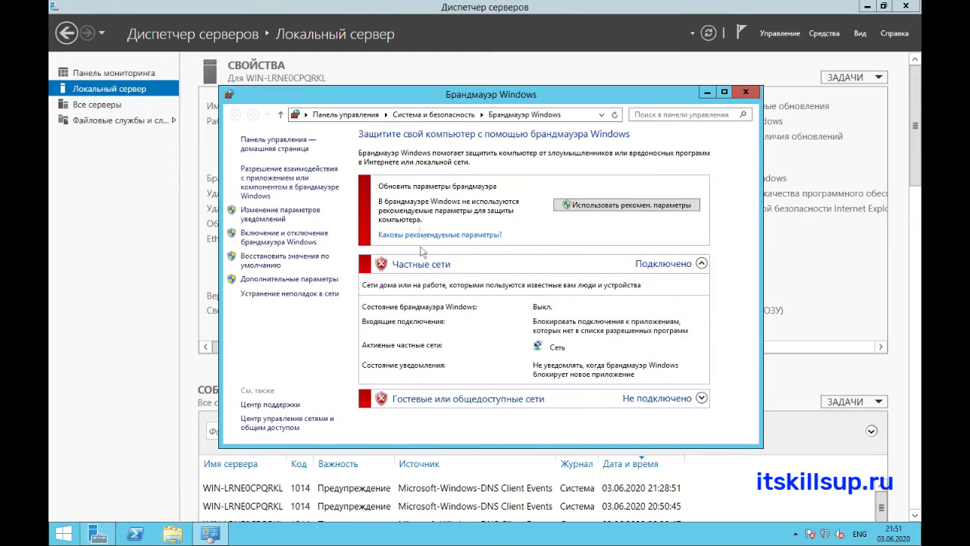
{"action": "left_click", "coordinate": [288, 238]}
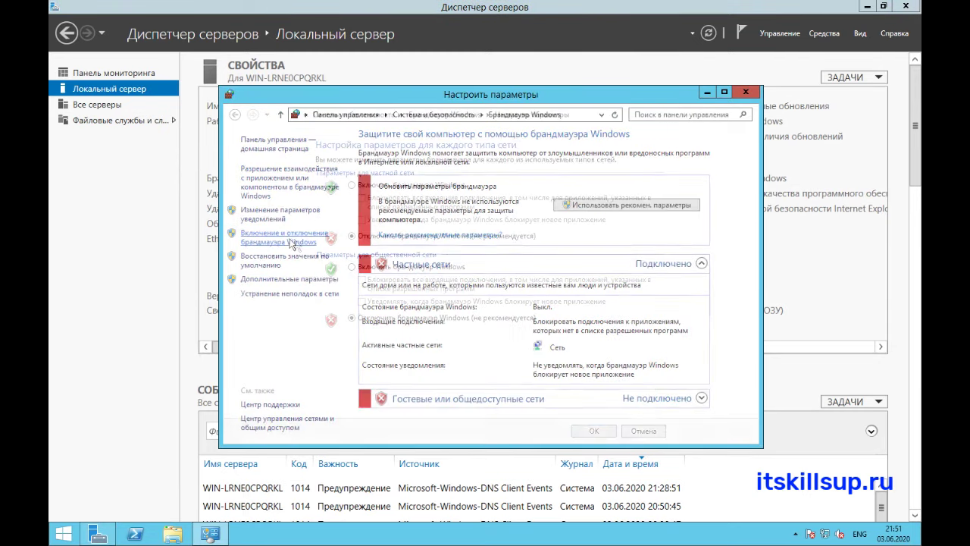
{"action": "left_click", "coordinate": [745, 92]}
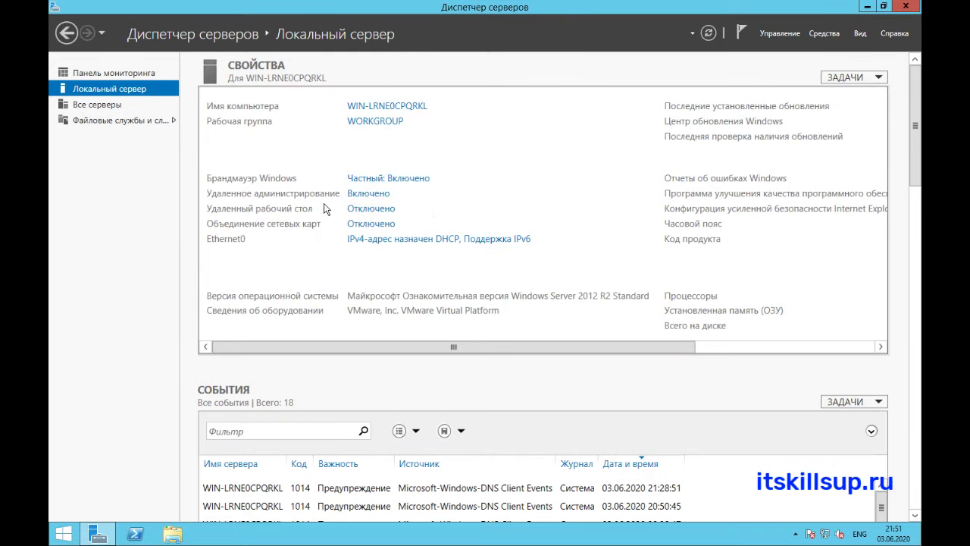
{"action": "left_click", "coordinate": [707, 34]}
Step: View the remote management settings without changing them, then allow Remote Desktop connections to this computer
{"action": "left_click", "coordinate": [368, 193]}
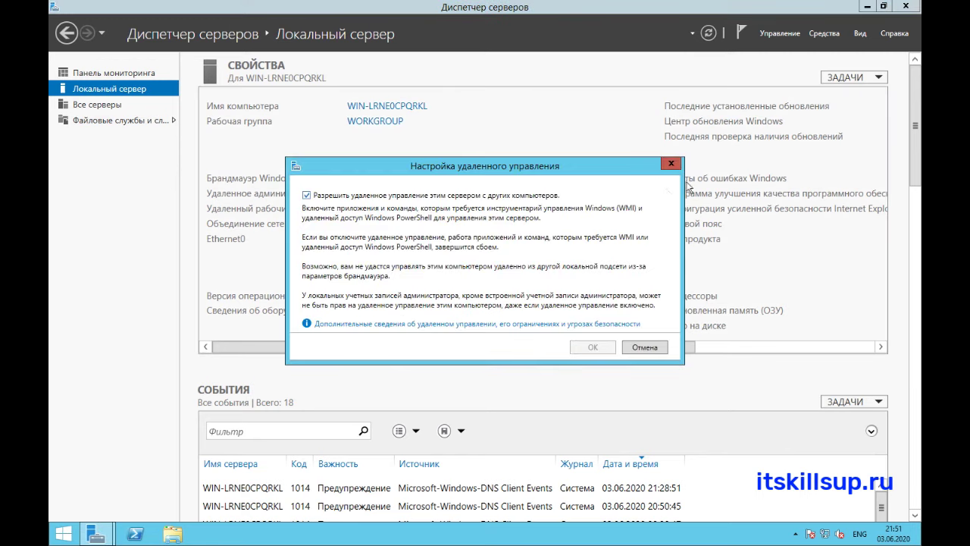
{"action": "left_click", "coordinate": [671, 163]}
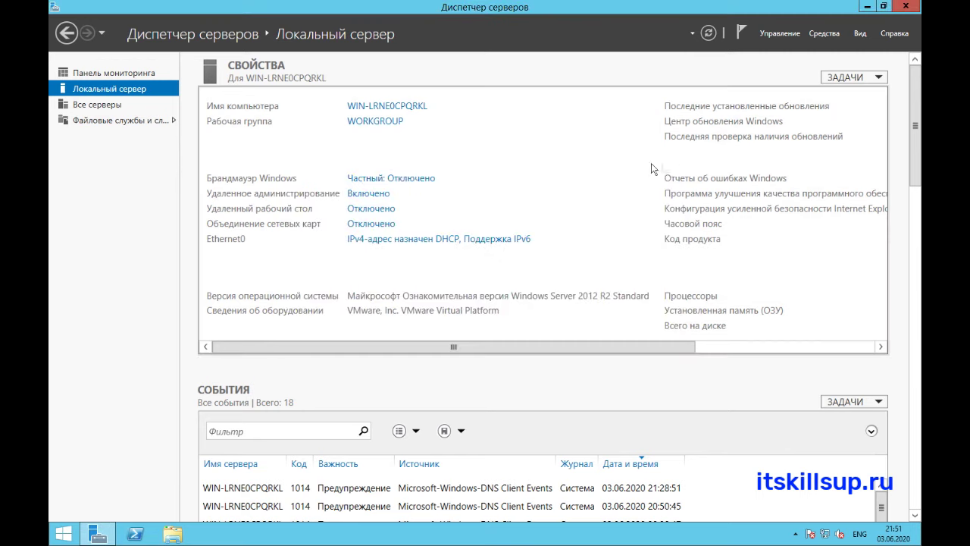
{"action": "left_click", "coordinate": [381, 215]}
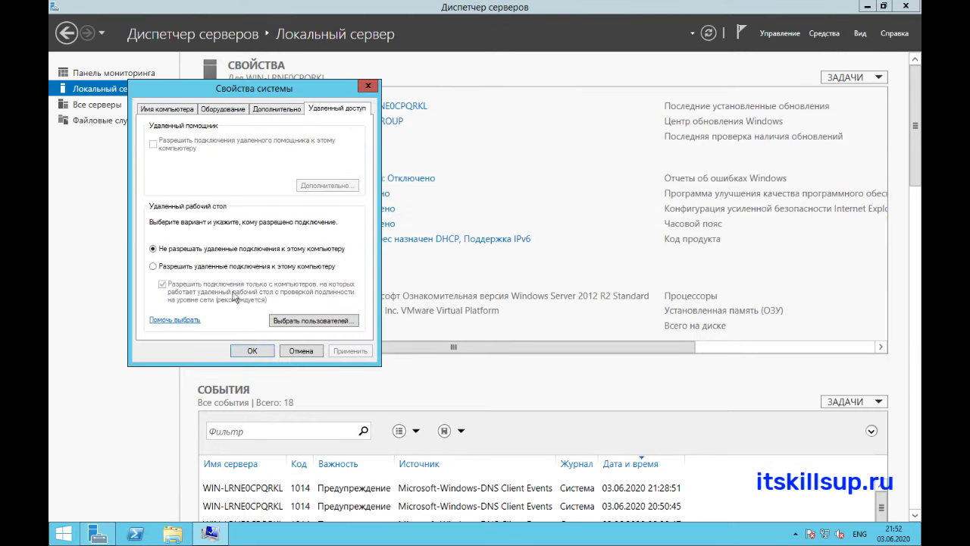
{"action": "left_click", "coordinate": [153, 267]}
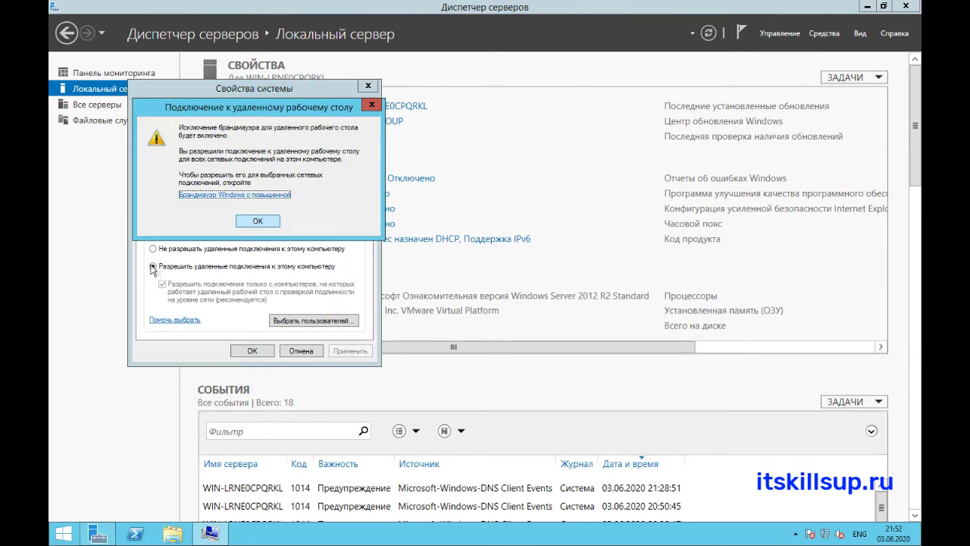
{"action": "left_click", "coordinate": [256, 222]}
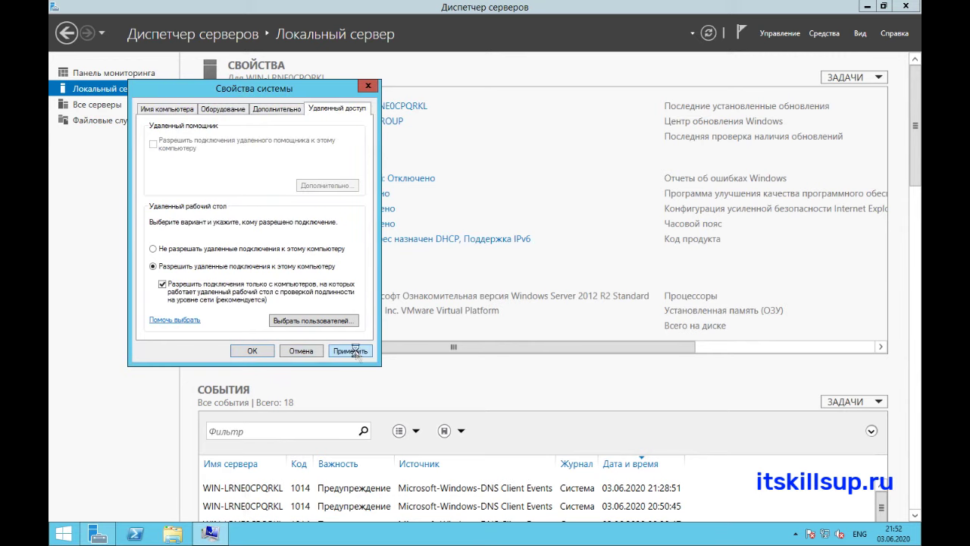
{"action": "left_click", "coordinate": [253, 351]}
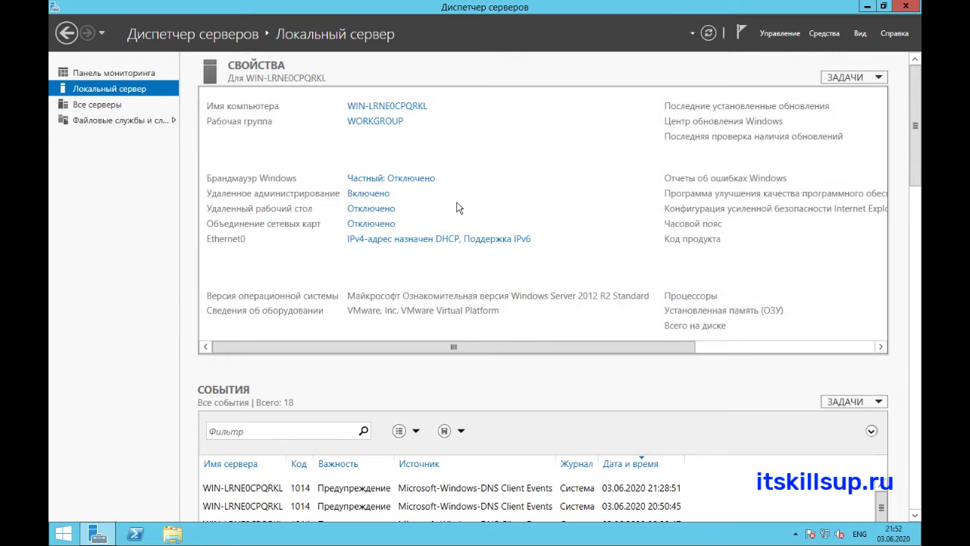
Step: View the Ethernet0 adapter's properties from the local server's network connections, then close the network windows
{"action": "left_click", "coordinate": [386, 239]}
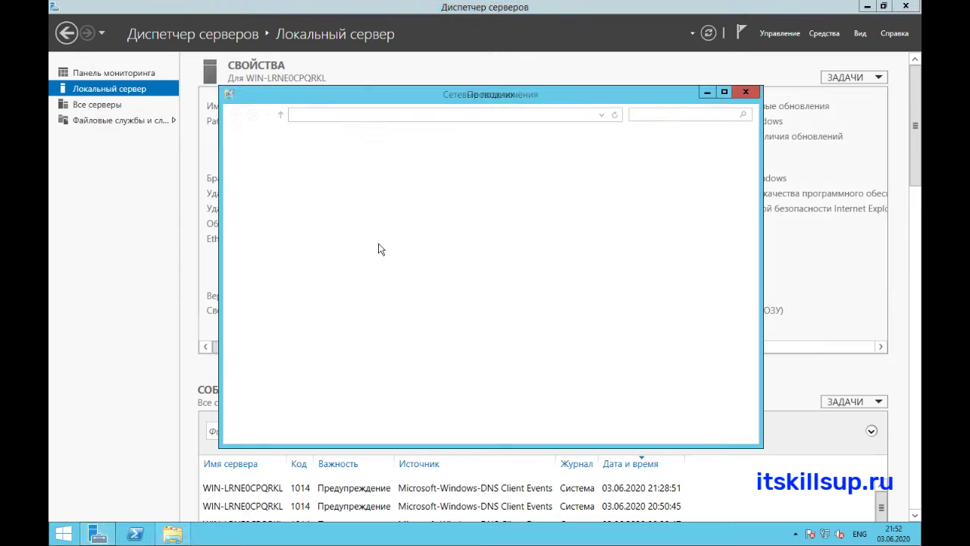
{"action": "left_click", "coordinate": [275, 184]}
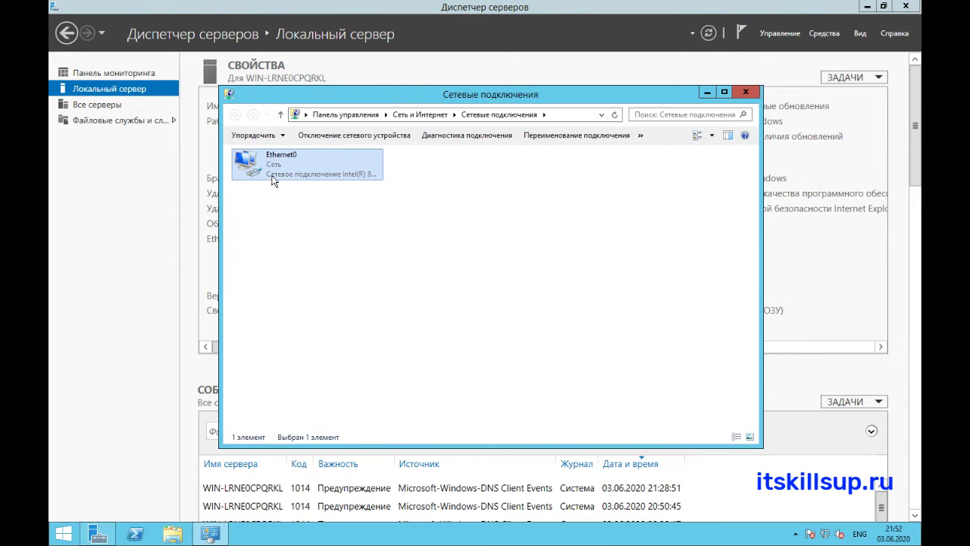
{"action": "right_click", "coordinate": [273, 179]}
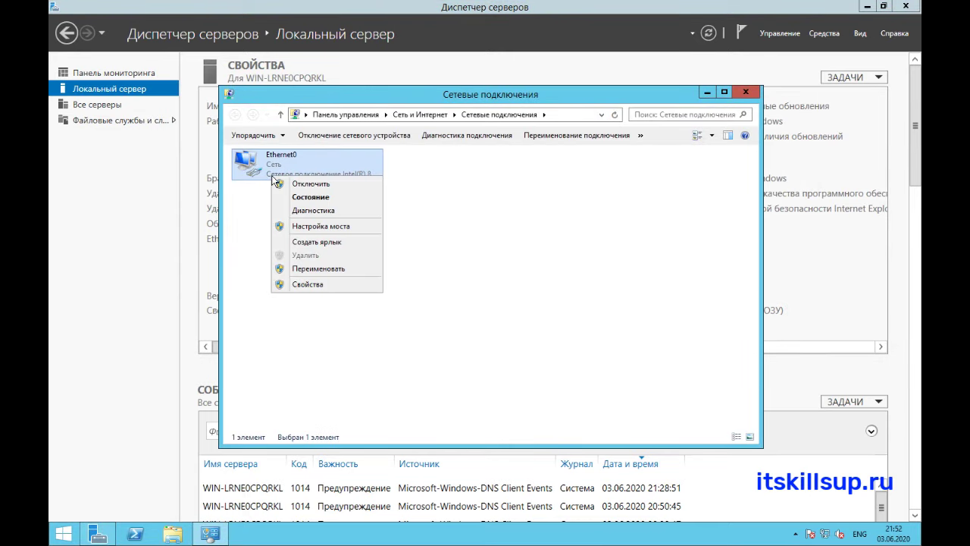
{"action": "left_click", "coordinate": [306, 284]}
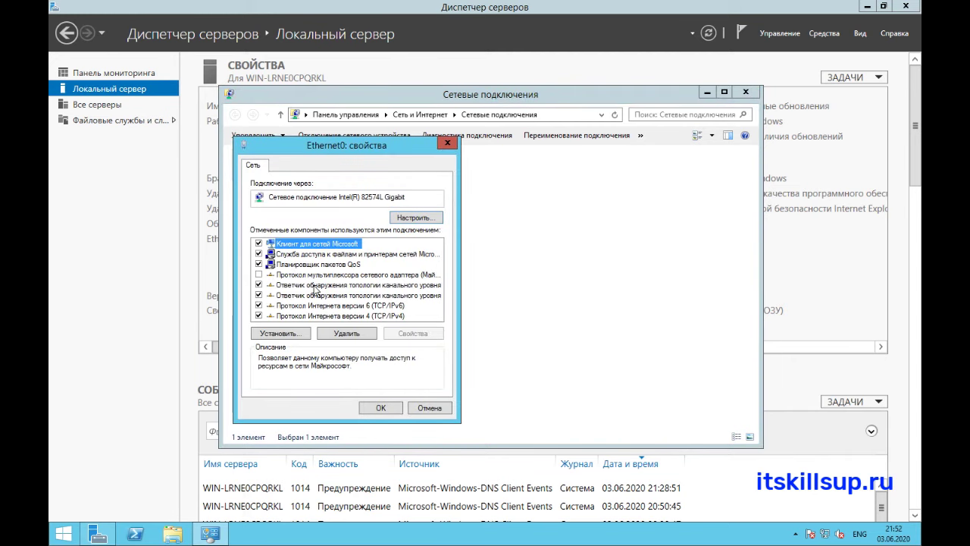
{"action": "left_click", "coordinate": [447, 143]}
{"action": "left_click", "coordinate": [745, 92]}
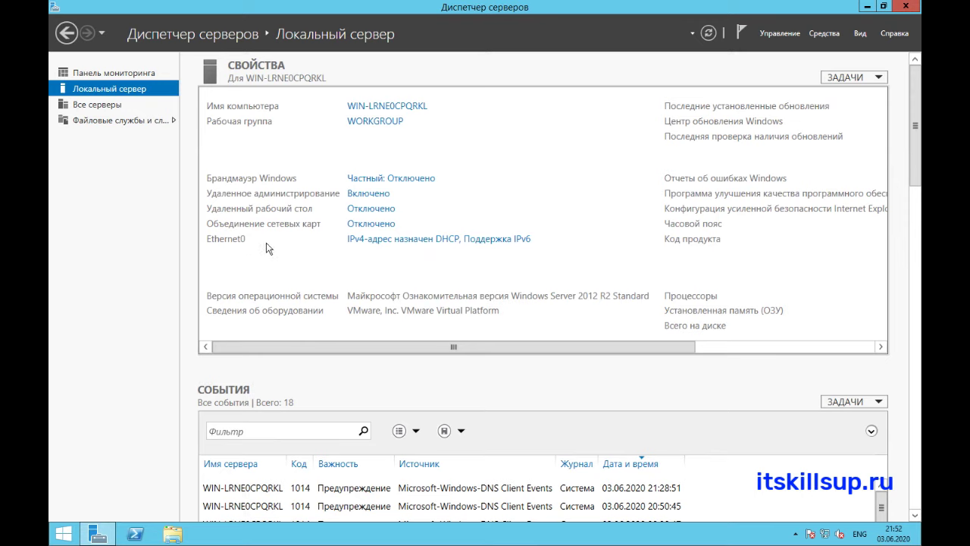
{"action": "left_click", "coordinate": [398, 241]}
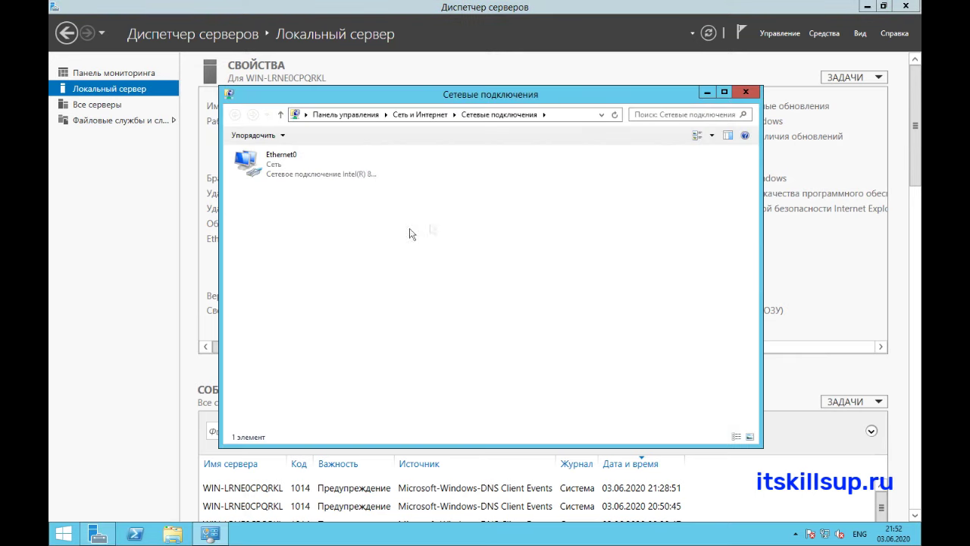
{"action": "left_click", "coordinate": [745, 92]}
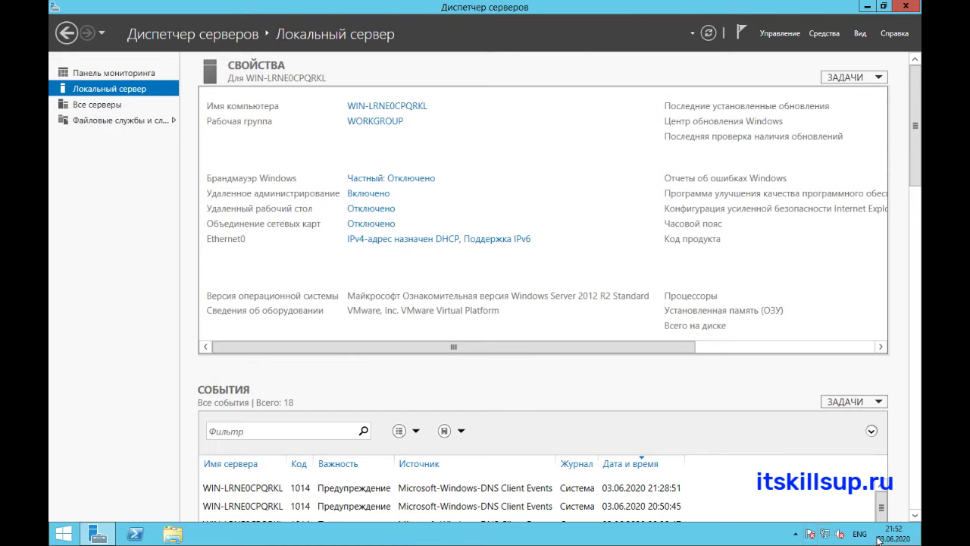
Step: Open Ethernet0's properties through the Network and Sharing Center and disable the IPv6 protocol for the adapter
{"action": "right_click", "coordinate": [829, 536]}
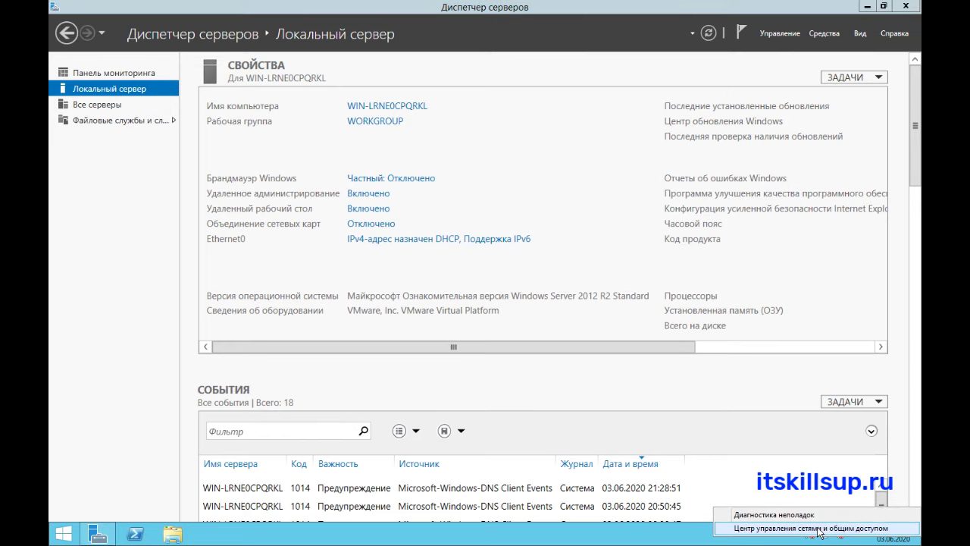
{"action": "left_click", "coordinate": [807, 531]}
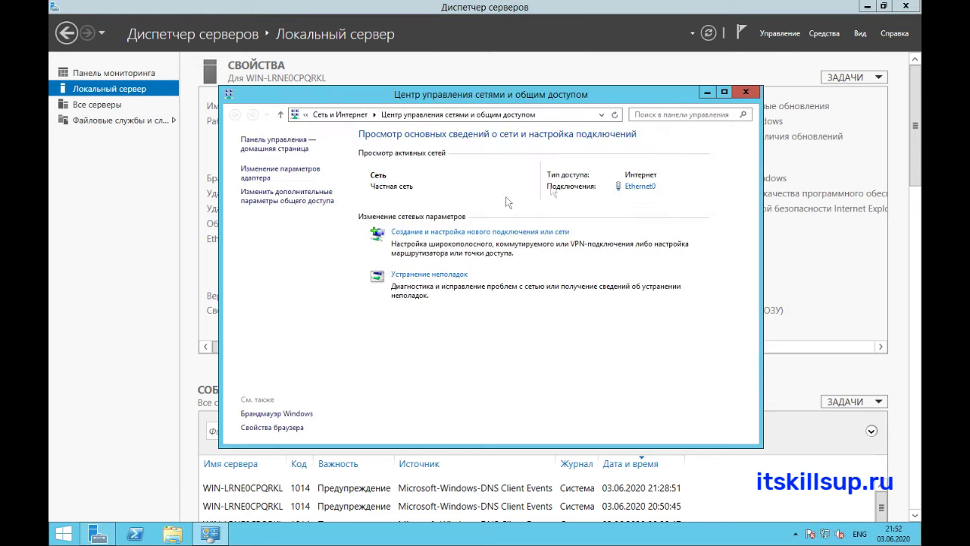
{"action": "left_click", "coordinate": [637, 189]}
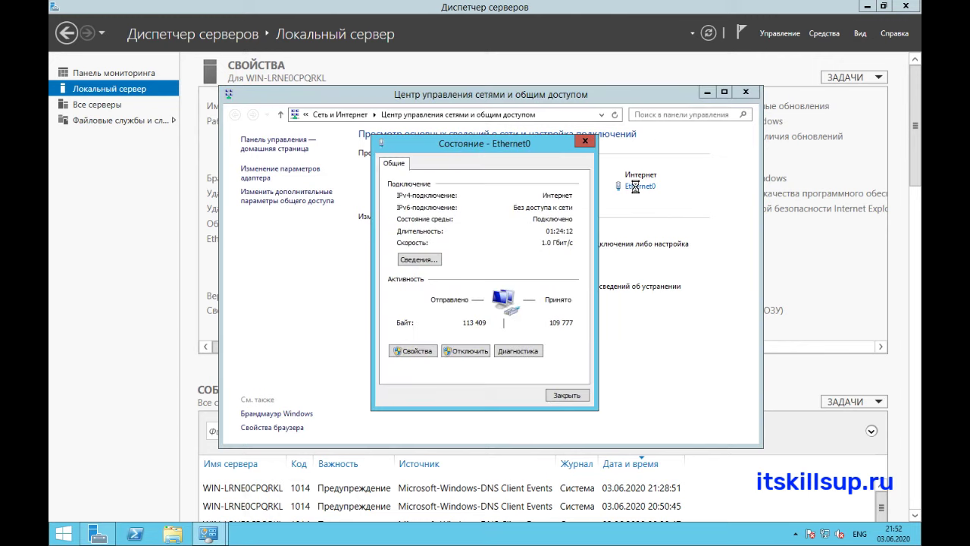
{"action": "left_click", "coordinate": [417, 351]}
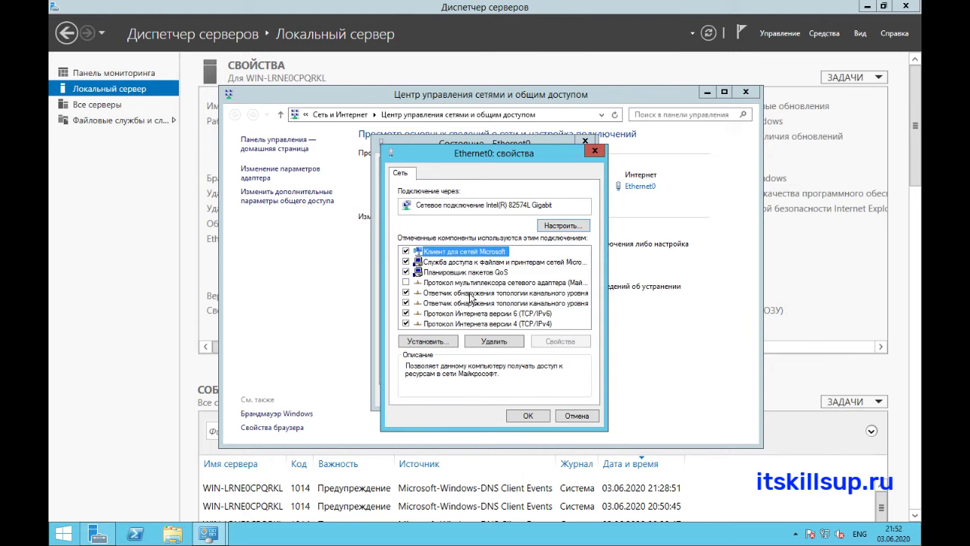
{"action": "left_click", "coordinate": [406, 313]}
{"action": "left_click", "coordinate": [406, 313]}
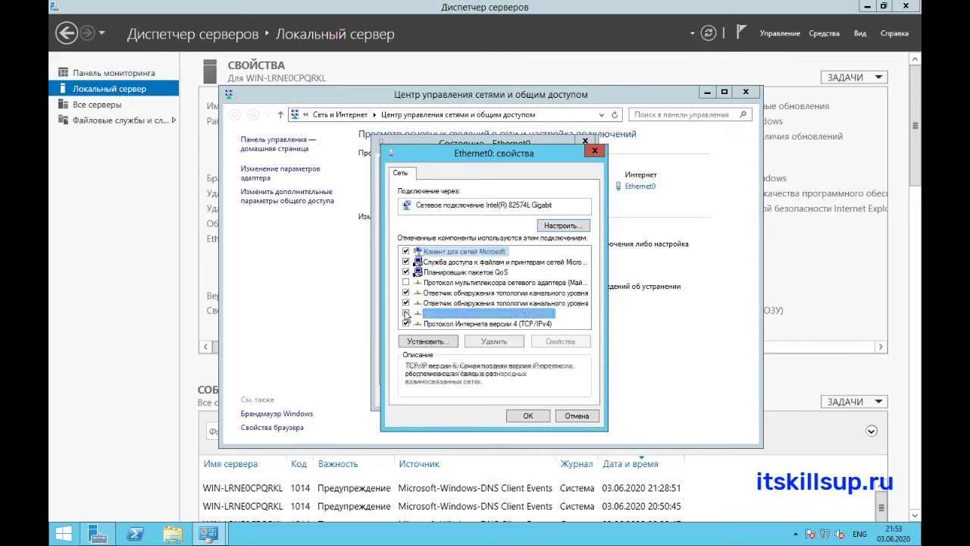
Step: Try a static IPv4 setup with address 192.168.1.1, mask 255.255.255.0 and alternate DNS 8.8.8.8, then close the network windows without applying the adapter properties
{"action": "double_click", "coordinate": [451, 323]}
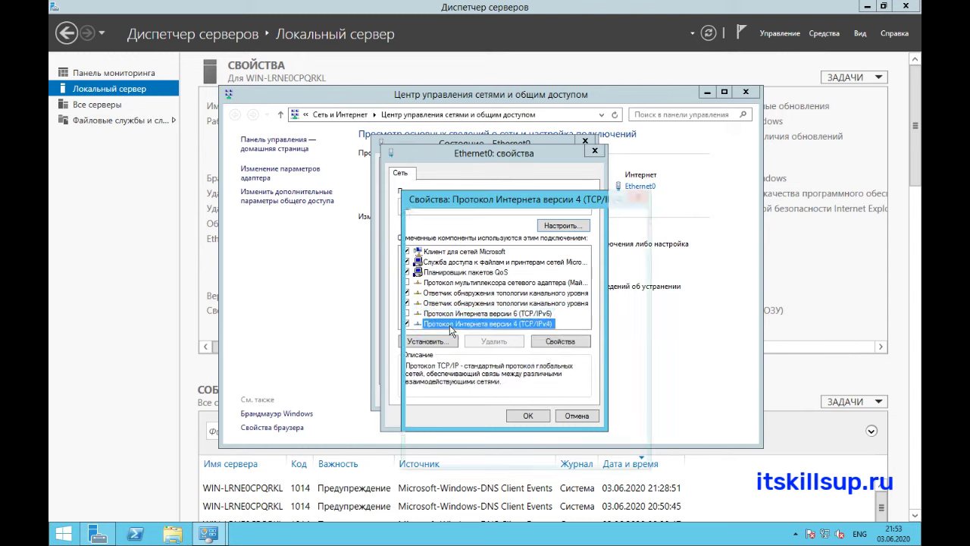
{"action": "left_click", "coordinate": [485, 288]}
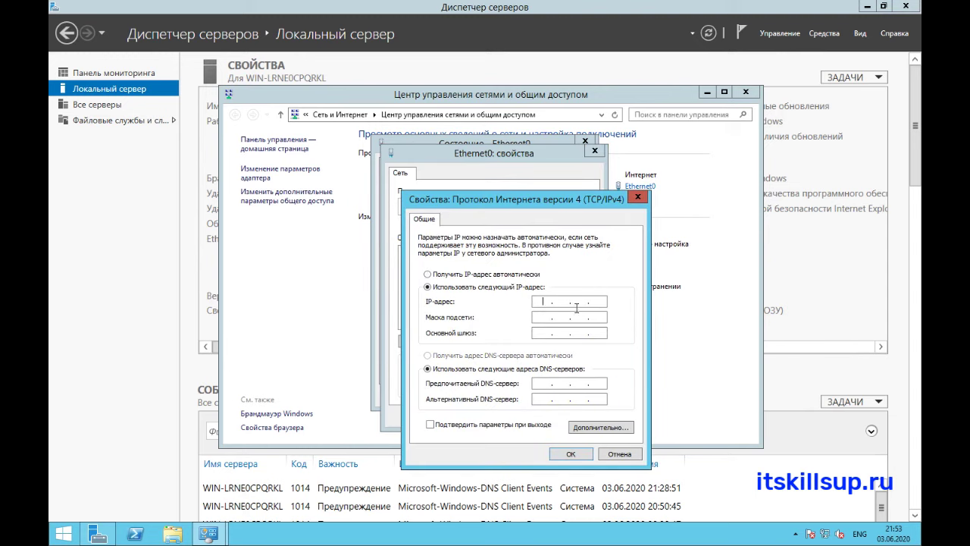
{"action": "type", "text": "192 . 168 . 1 . 1"}
{"action": "left_click", "coordinate": [557, 317]}
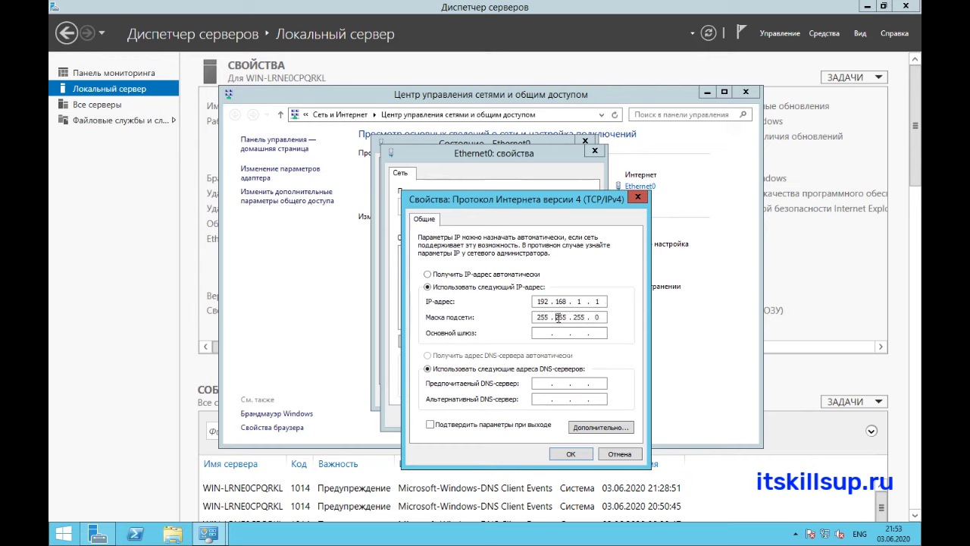
{"action": "left_click", "coordinate": [540, 333]}
{"action": "type", "text": "192.168."}
{"action": "left_click", "coordinate": [561, 383]}
{"action": "type", "text": "192.168.1."}
{"action": "left_click", "coordinate": [545, 399]}
{"action": "type", "text": "8.8.8.8"}
{"action": "left_click", "coordinate": [573, 454]}
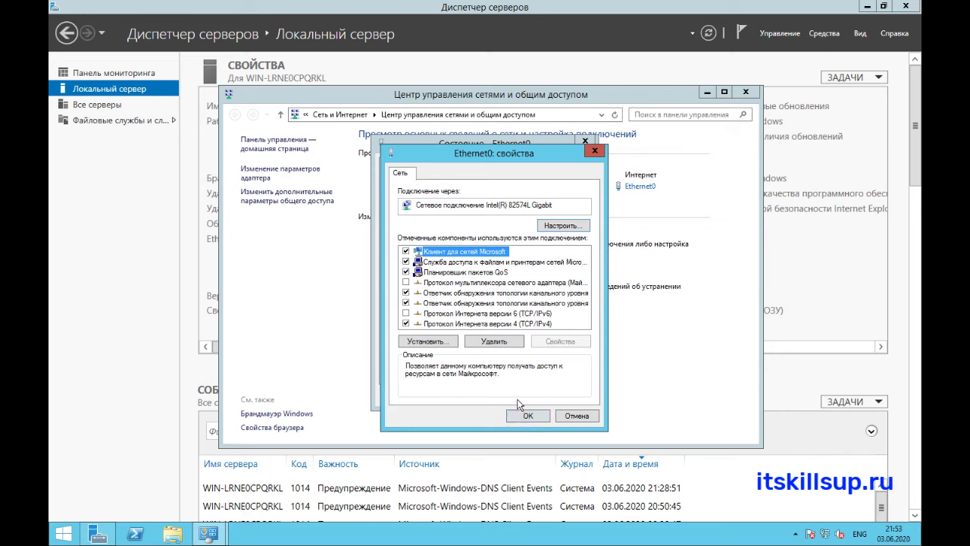
{"action": "left_click", "coordinate": [595, 150]}
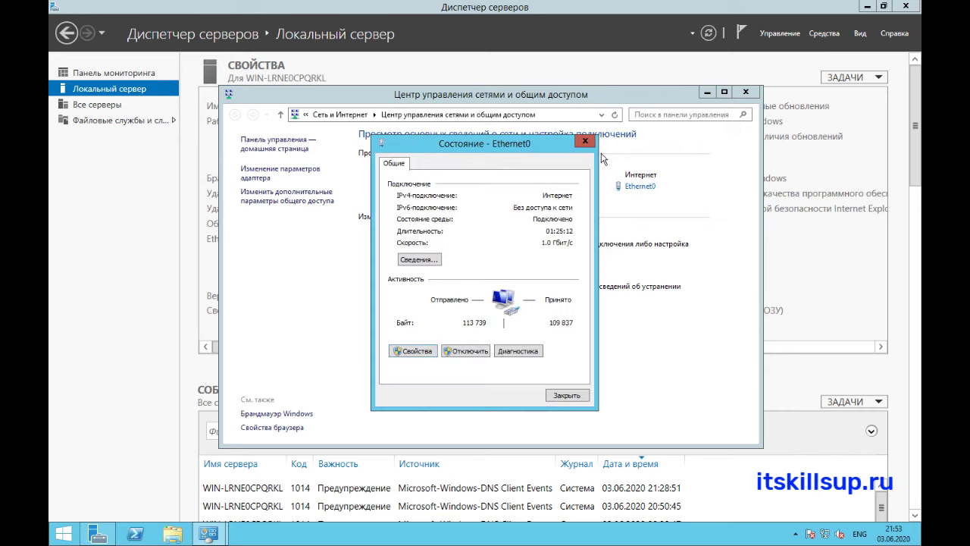
{"action": "left_click", "coordinate": [588, 142]}
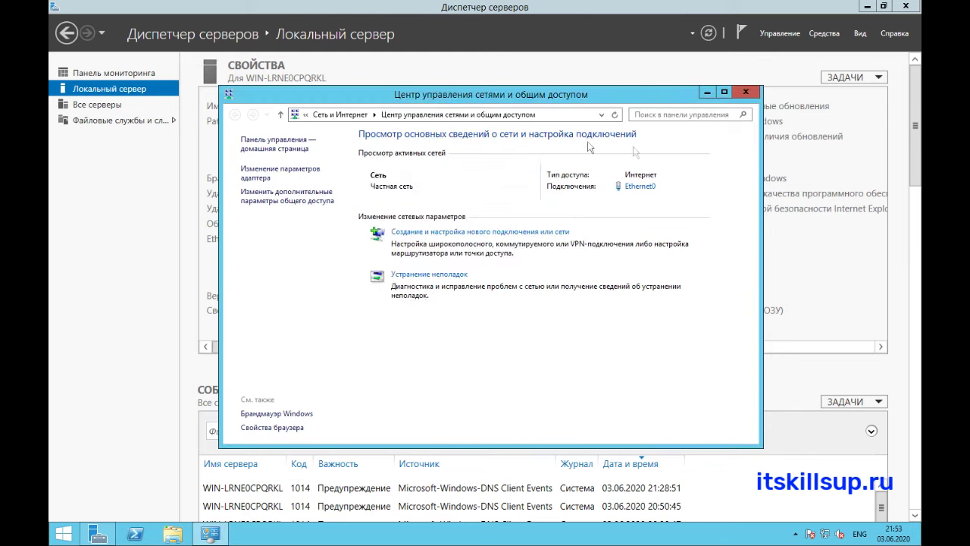
{"action": "left_click", "coordinate": [746, 91]}
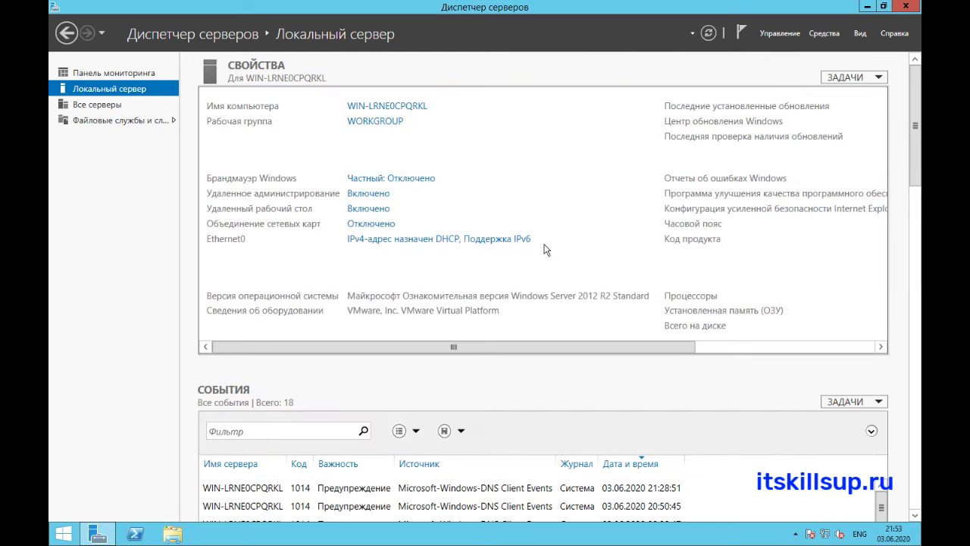
Step: Open Ethernet0's properties from the local server's network connections and disable Internet Protocol Version 6 (TCP/IPv6)
{"action": "left_click", "coordinate": [478, 238]}
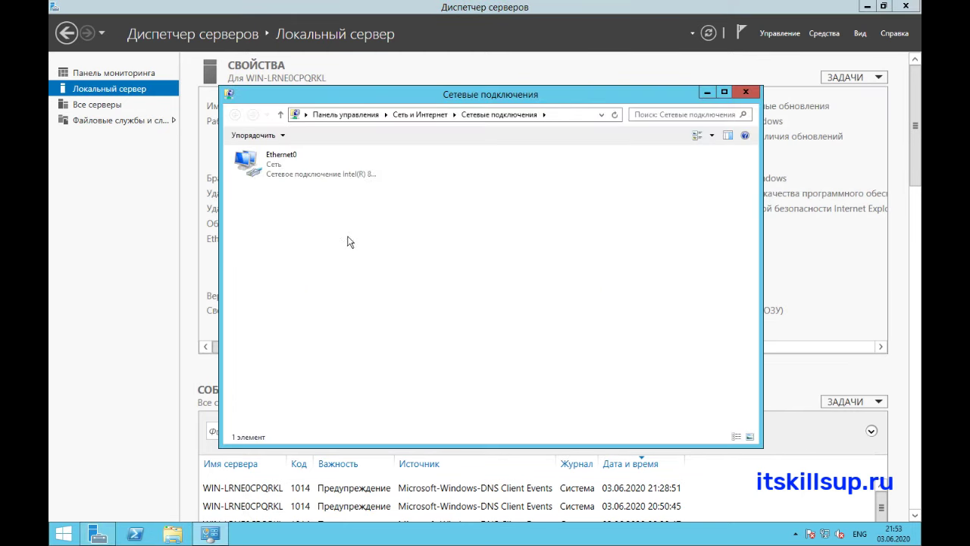
{"action": "right_click", "coordinate": [261, 171]}
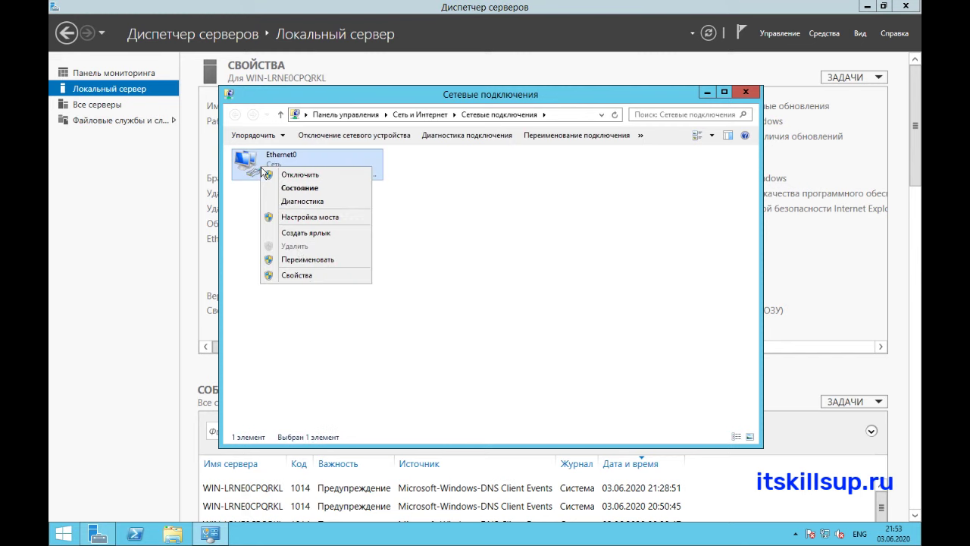
{"action": "left_click", "coordinate": [301, 277]}
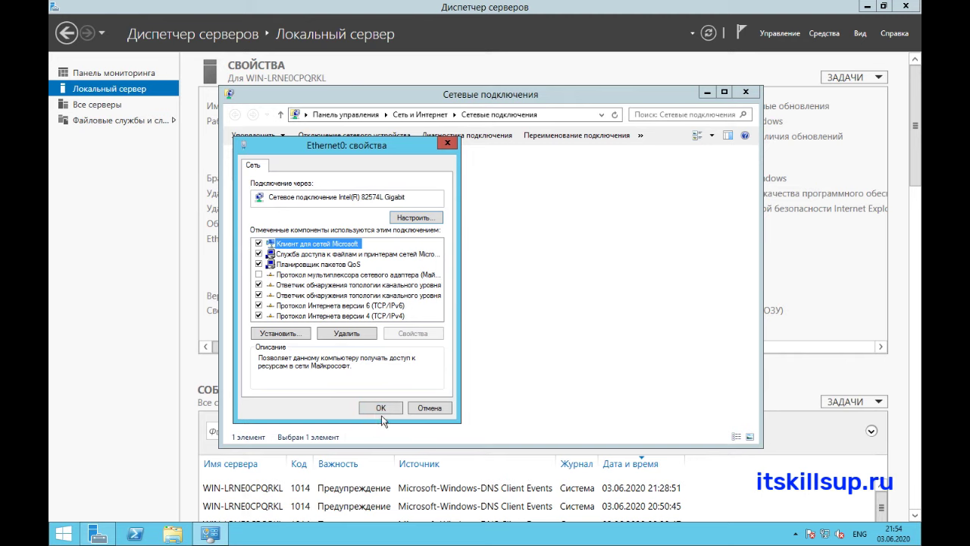
{"action": "left_click", "coordinate": [259, 305]}
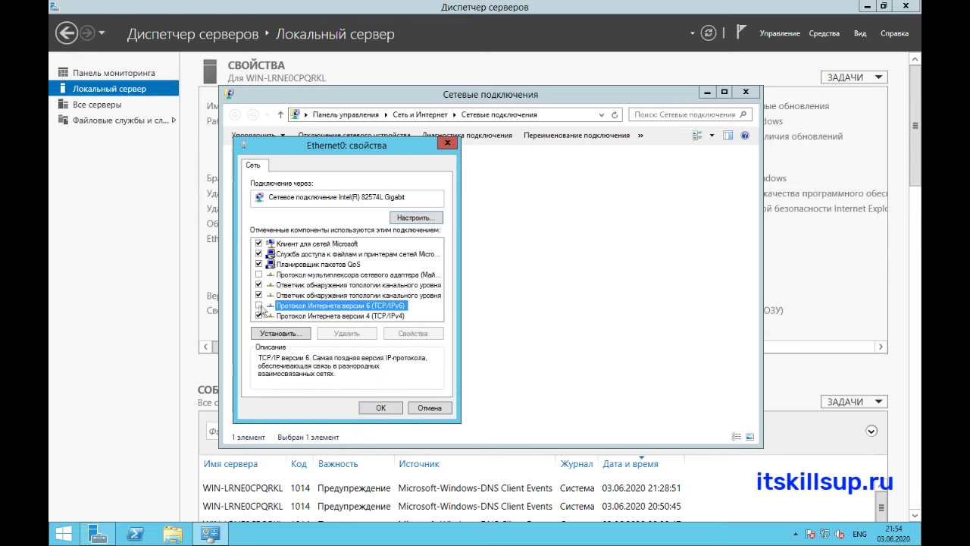
Step: Assign Ethernet0 IPv4 address, gateway and preferred DNS 192.168.1.1, mask 255.255.255.0 and alternate DNS 8.8.8.8, apply the changes, and refresh the server properties
{"action": "double_click", "coordinate": [340, 317]}
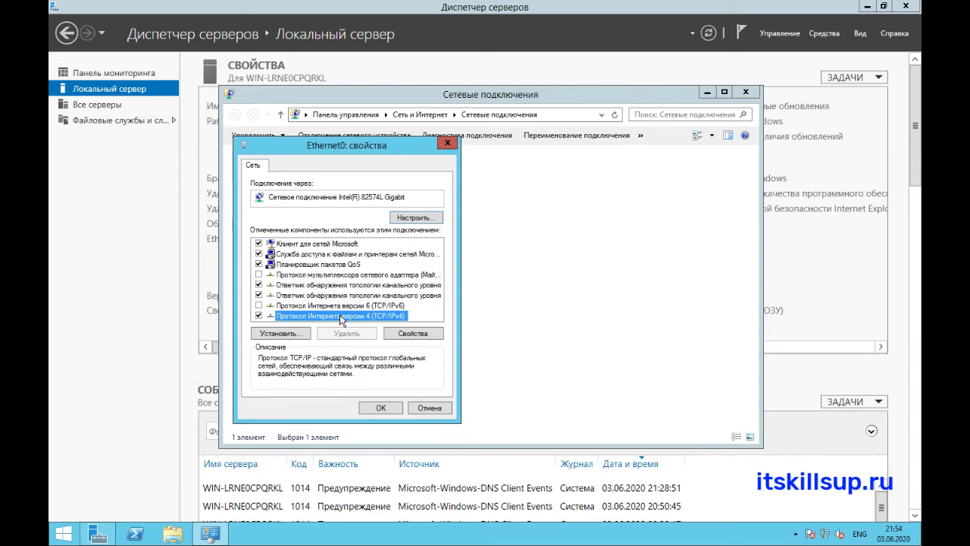
{"action": "left_click", "coordinate": [323, 281]}
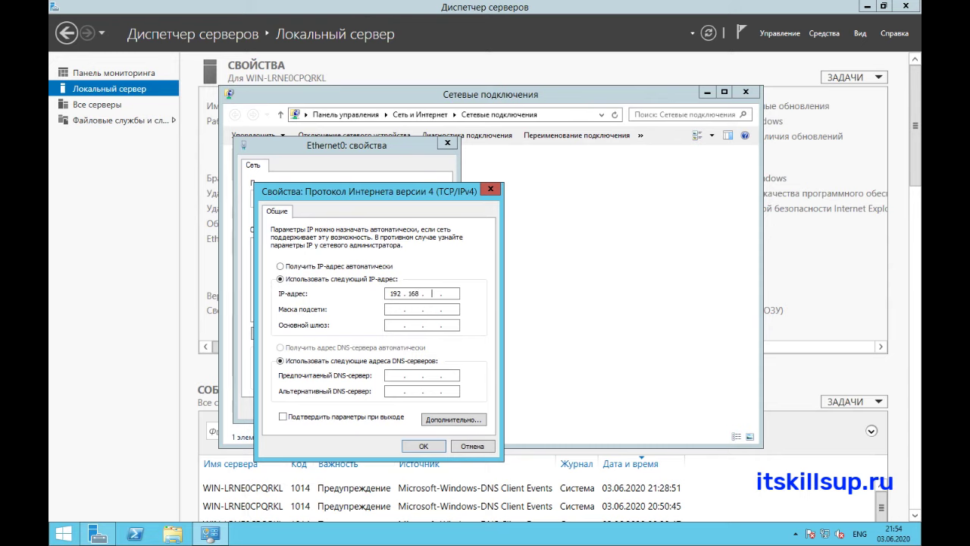
{"action": "left_click", "coordinate": [395, 309]}
{"action": "left_click", "coordinate": [395, 324]}
{"action": "type", "text": "192 . 168 . 1 . 1"}
{"action": "left_click", "coordinate": [394, 375]}
{"action": "type", "text": "192 . 168 . 1 . 1"}
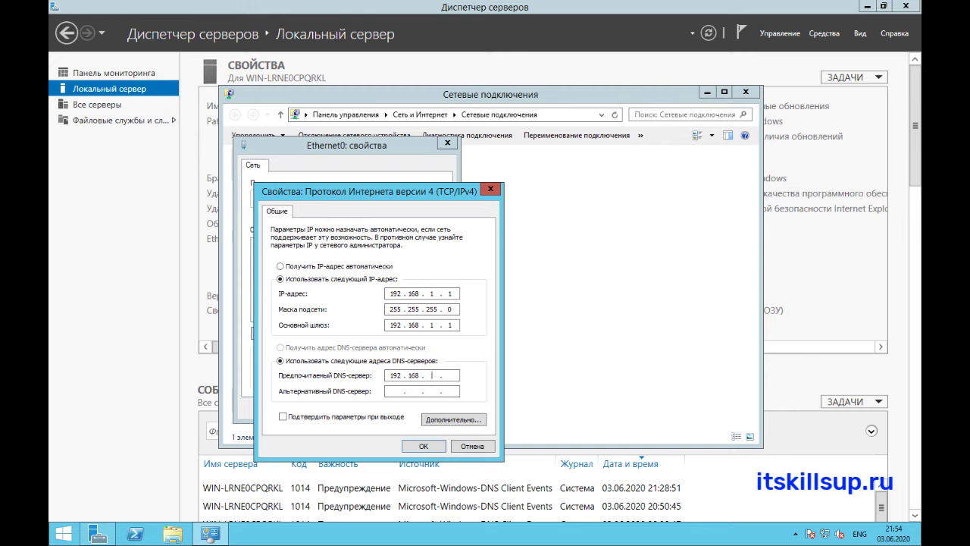
{"action": "left_click", "coordinate": [395, 391]}
{"action": "type", "text": "8 . 8 . 8 . 8"}
{"action": "left_click", "coordinate": [423, 447]}
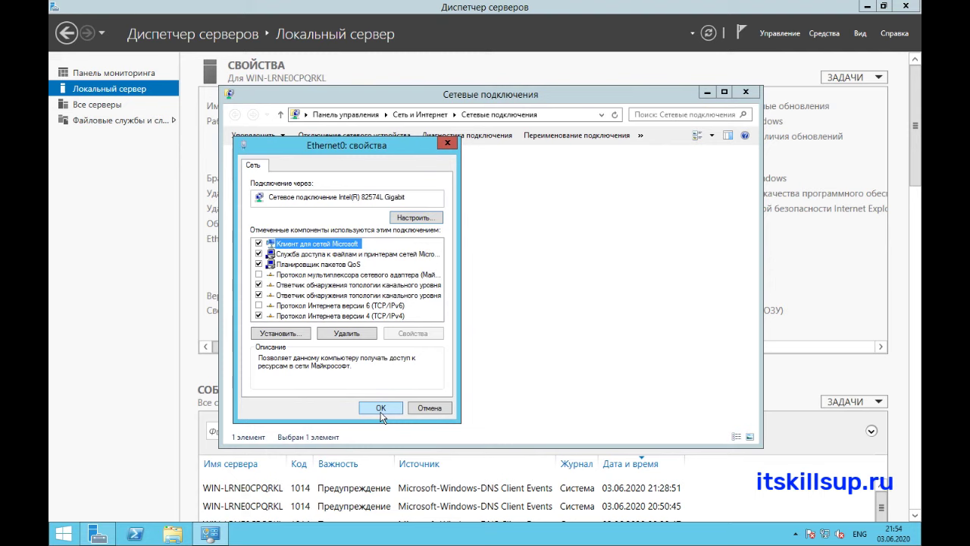
{"action": "left_click", "coordinate": [380, 407]}
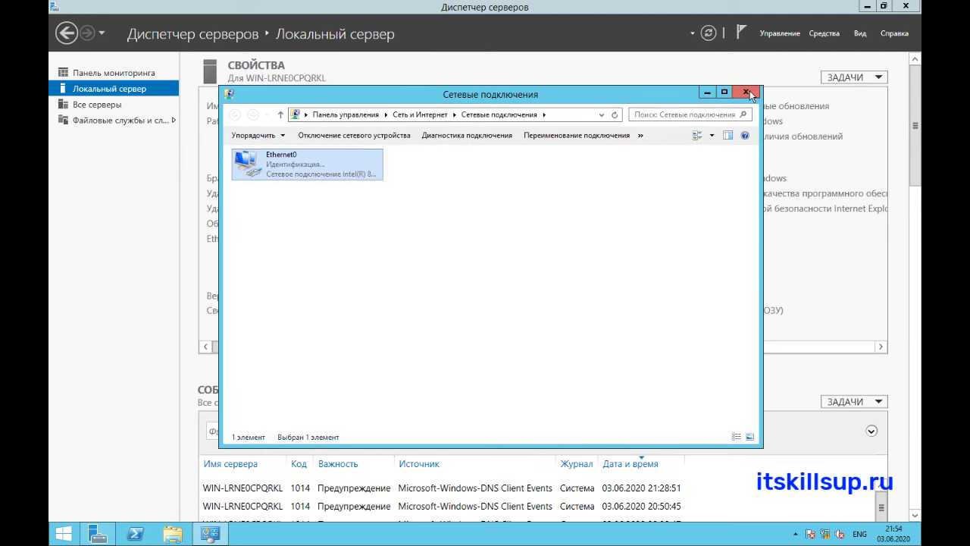
{"action": "left_click", "coordinate": [748, 92]}
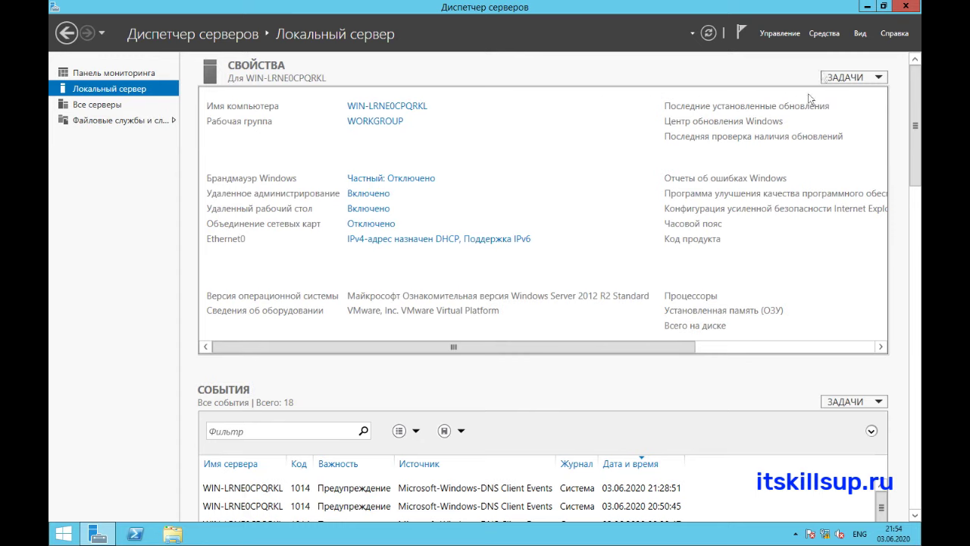
{"action": "left_click", "coordinate": [708, 34]}
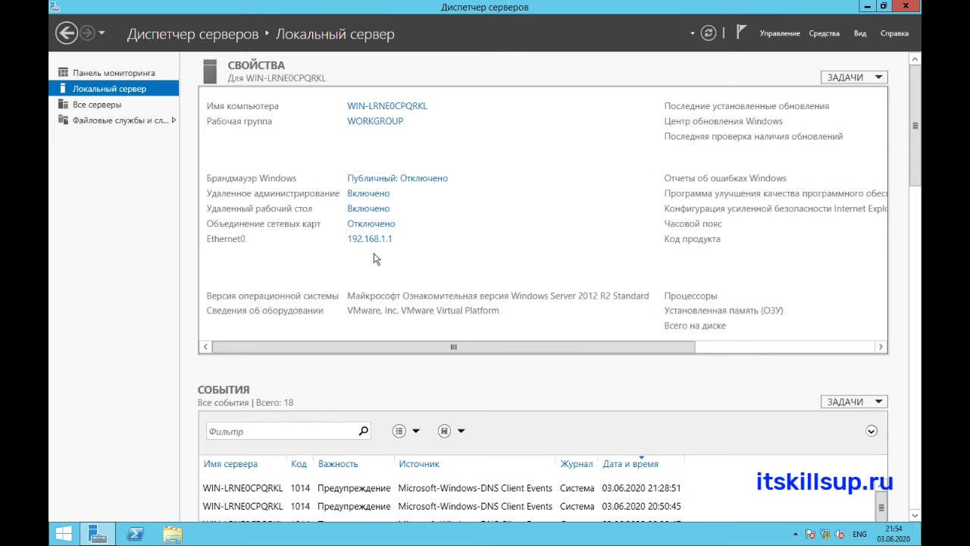
Step: Set important Windows updates to "Искать обновления, но решение о скачивании и установке принимается мной", save, and close Windows Update
{"action": "left_click_drag", "start_coordinate": [418, 343], "coordinate": [656, 347]}
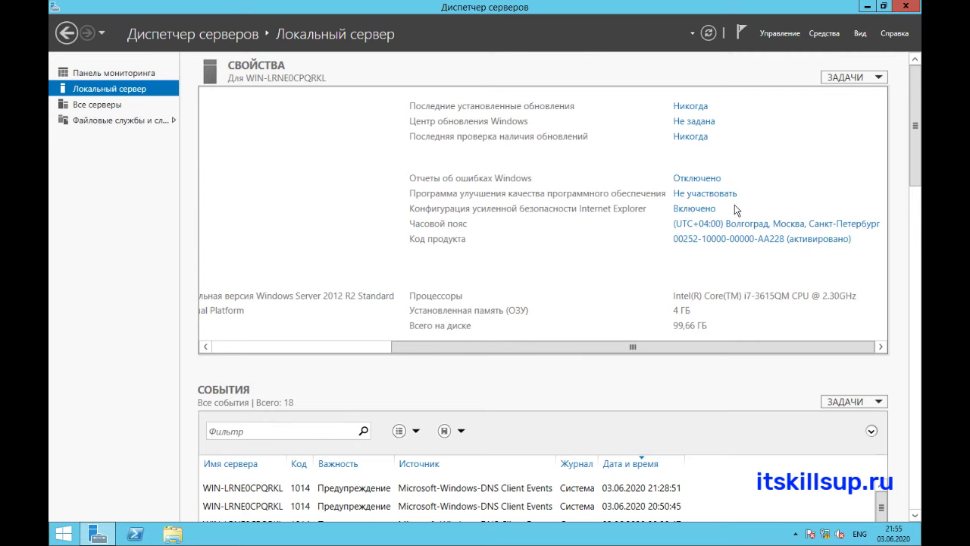
{"action": "left_click", "coordinate": [689, 138]}
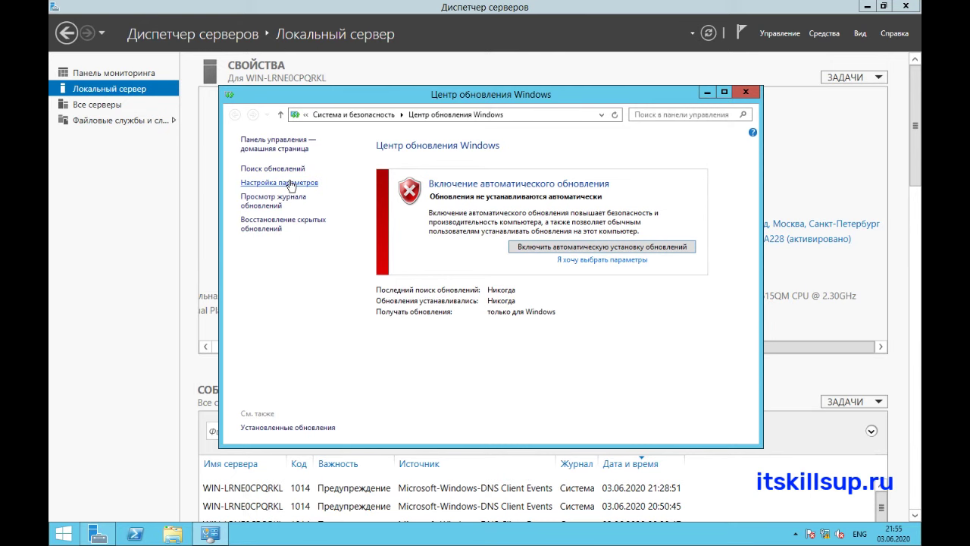
{"action": "left_click", "coordinate": [291, 182]}
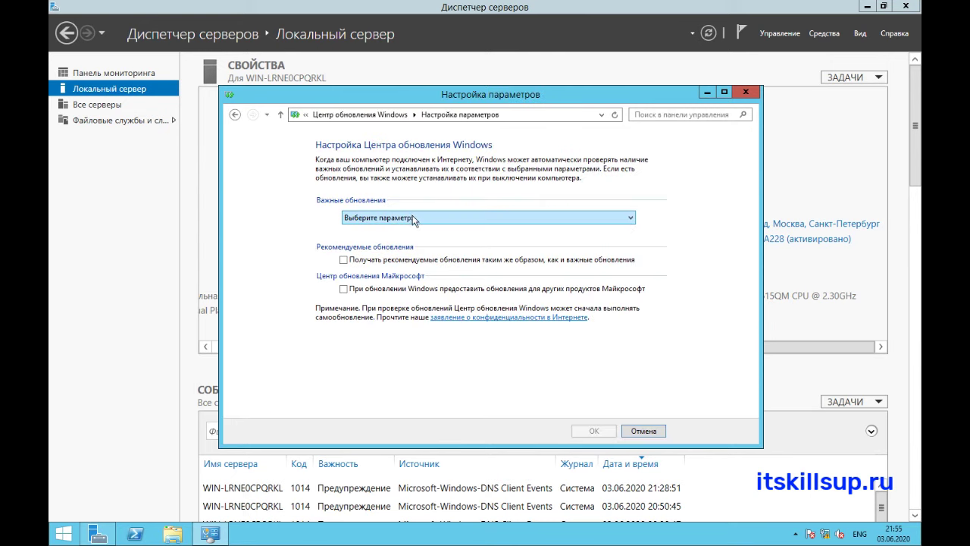
{"action": "left_click", "coordinate": [413, 218]}
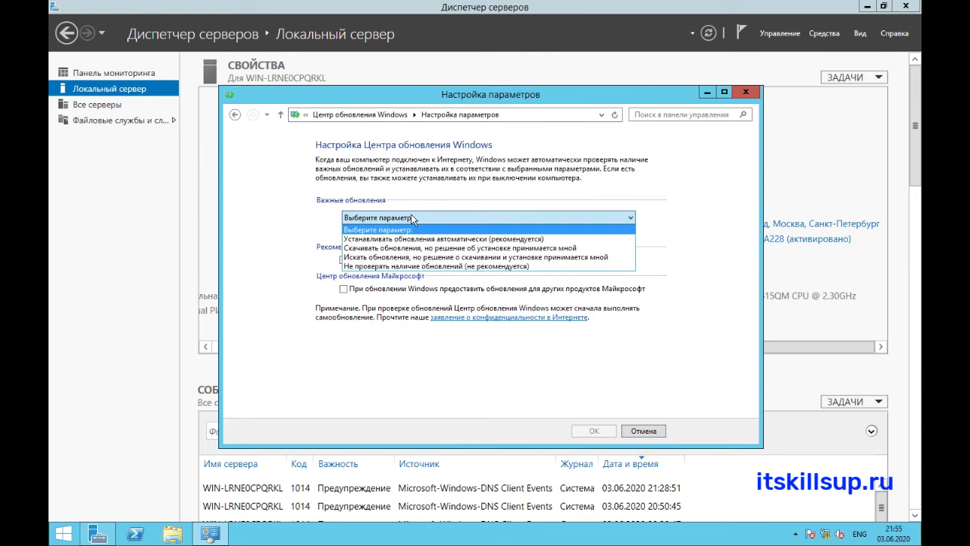
{"action": "left_click", "coordinate": [384, 258]}
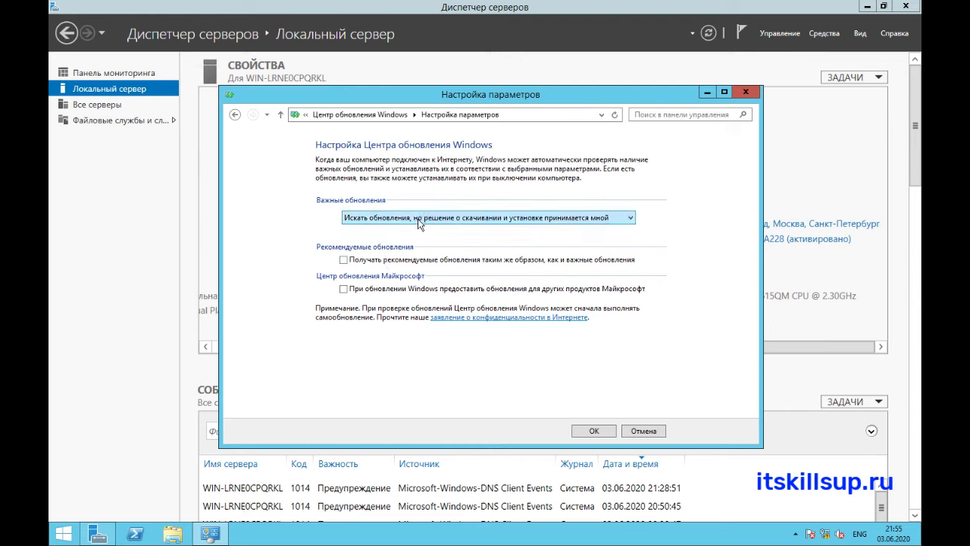
{"action": "left_click", "coordinate": [598, 431]}
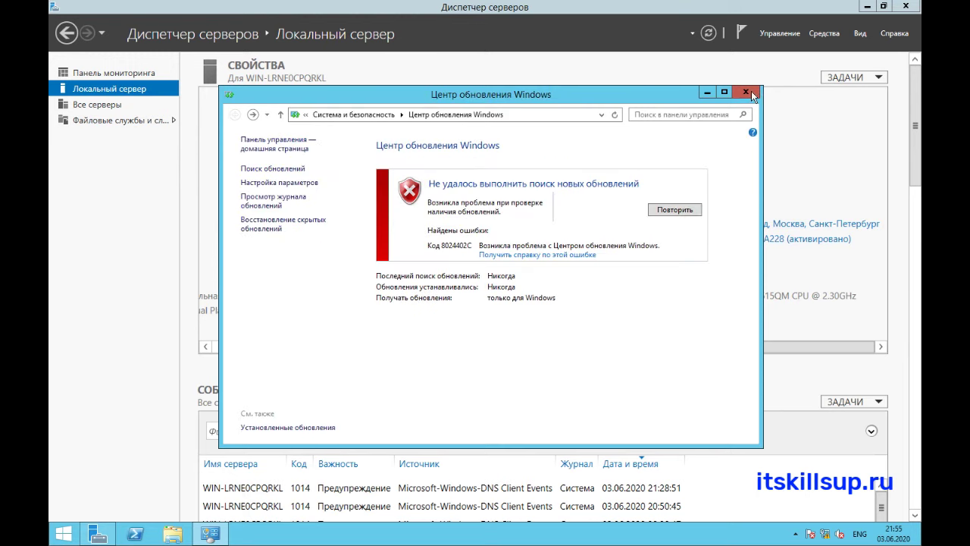
{"action": "left_click", "coordinate": [754, 96]}
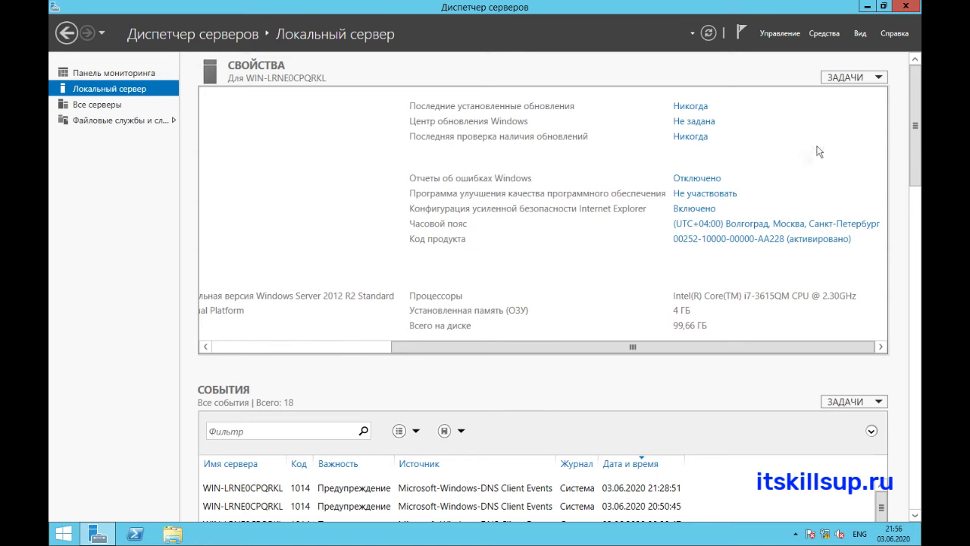
Step: Set Windows Error Reporting to not participate and not ask again, and keep non-participation in the Customer Experience Improvement Program
{"action": "left_click", "coordinate": [689, 182]}
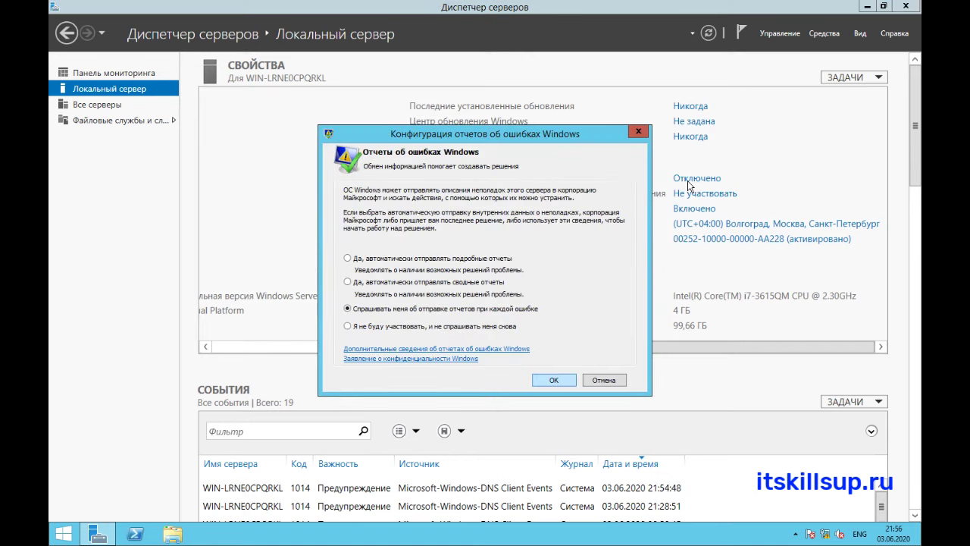
{"action": "left_click", "coordinate": [383, 327]}
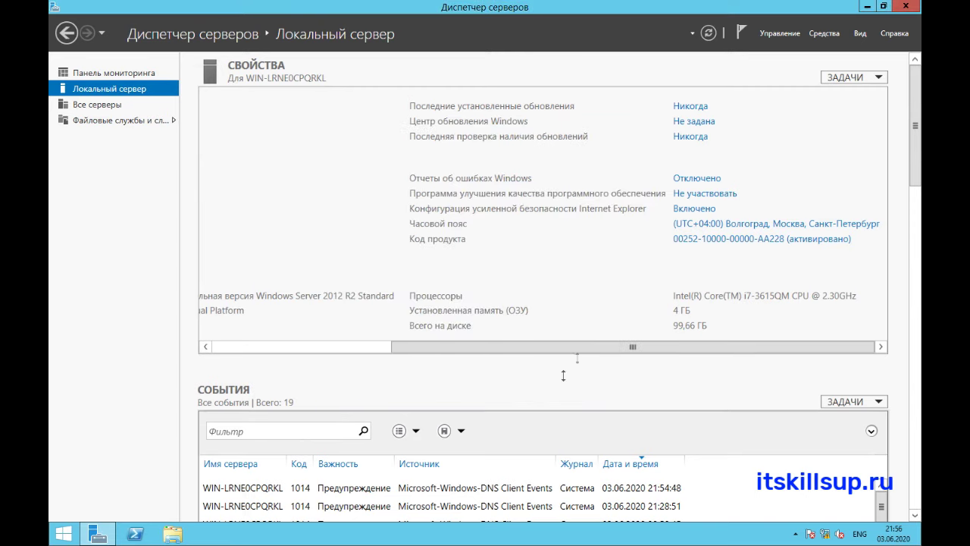
{"action": "left_click", "coordinate": [554, 381]}
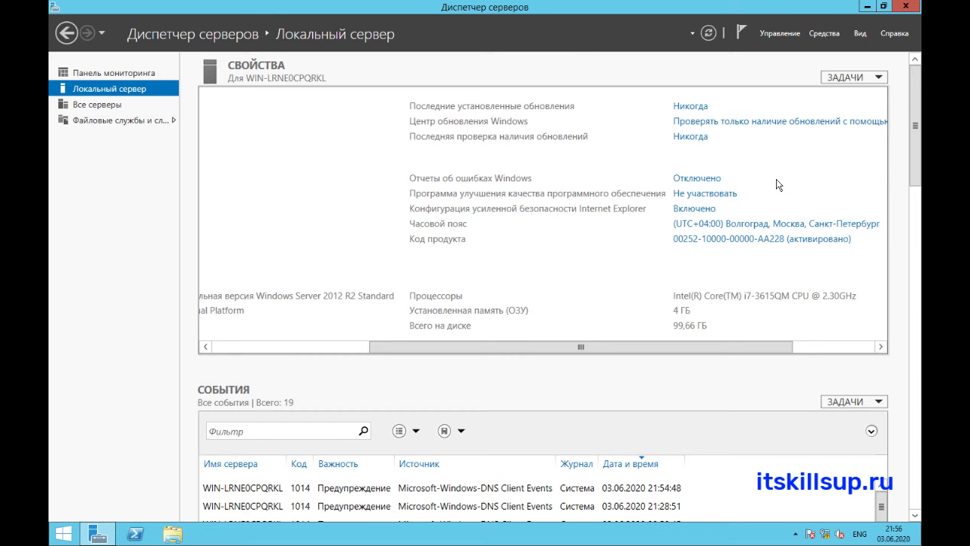
{"action": "left_click", "coordinate": [715, 195]}
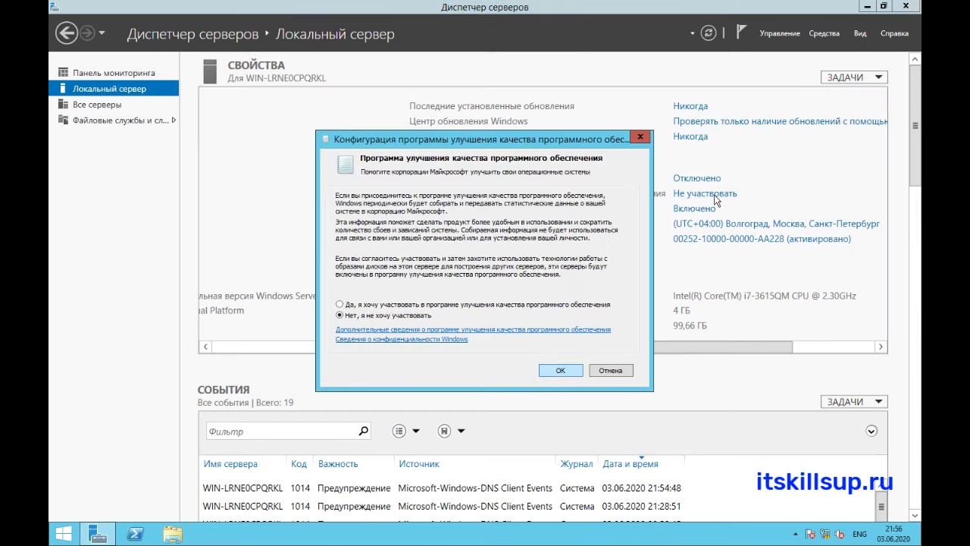
{"action": "left_click", "coordinate": [558, 369]}
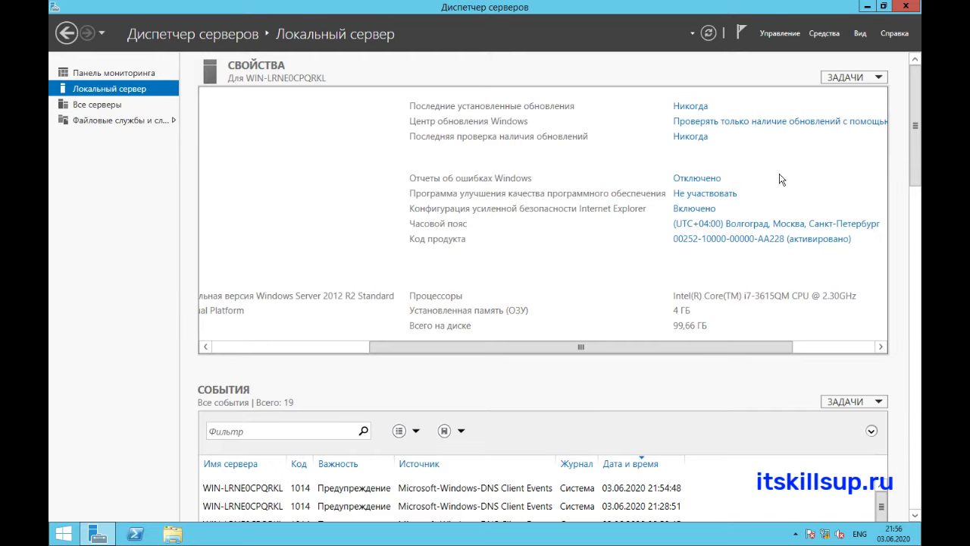
Step: Switch to Google Meet, admit the waiting participant to the meeting, and return to the server's Server Manager
{"action": "key", "text": "ctrl+Right"}
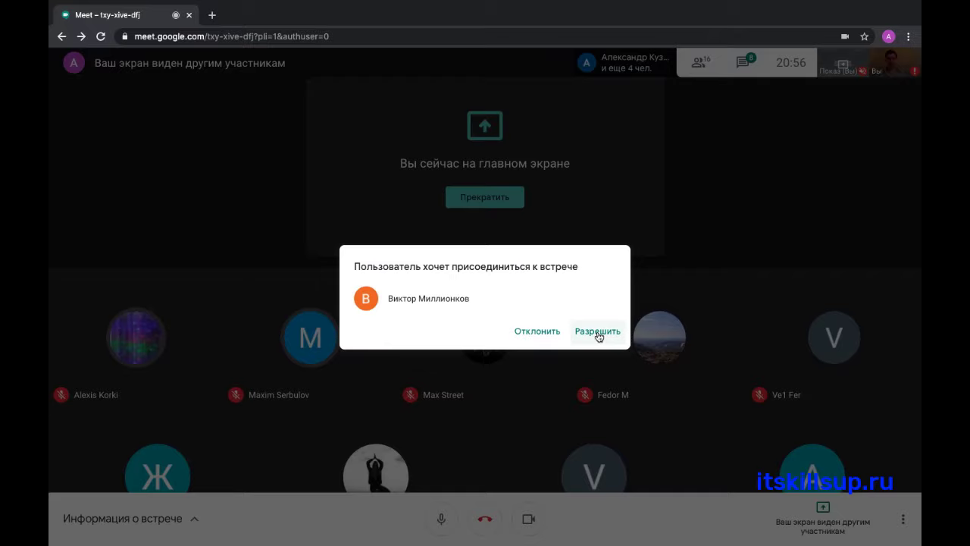
{"action": "left_click", "coordinate": [598, 332]}
{"action": "key", "text": "ctrl+Left"}
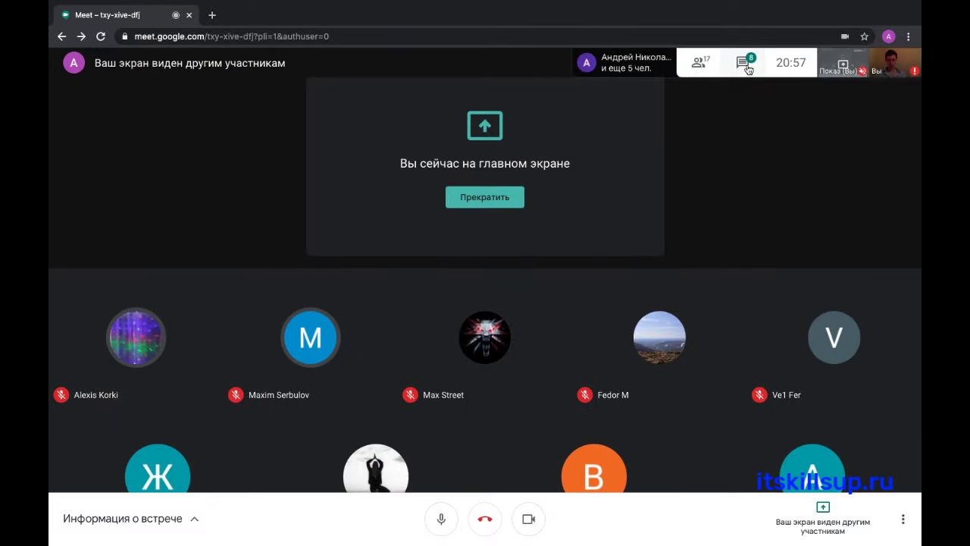
{"action": "left_click", "coordinate": [769, 62]}
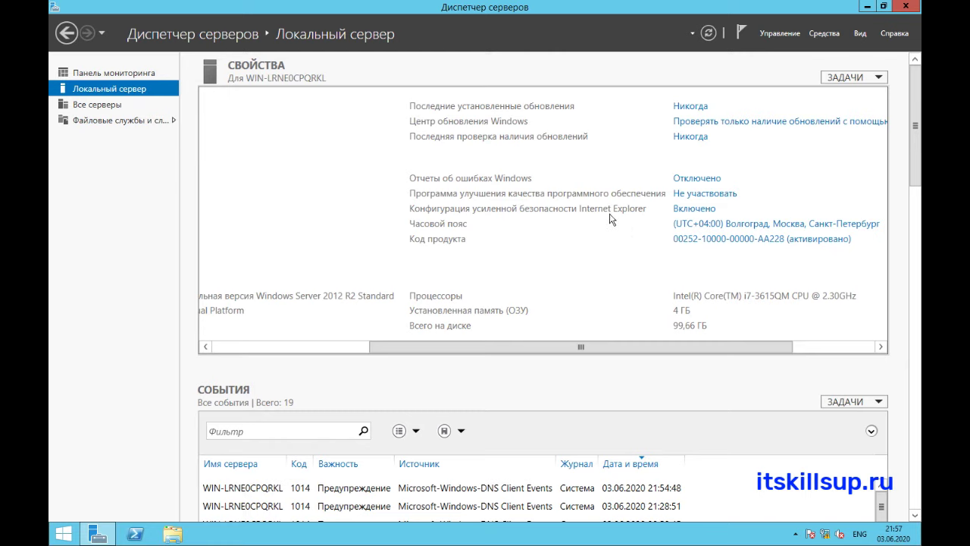
Step: Open Internet Explorer, dismiss its initial setup, try to load yandex.ru, and dismiss the messages that follow
{"action": "left_click", "coordinate": [63, 534]}
{"action": "left_click", "coordinate": [255, 301]}
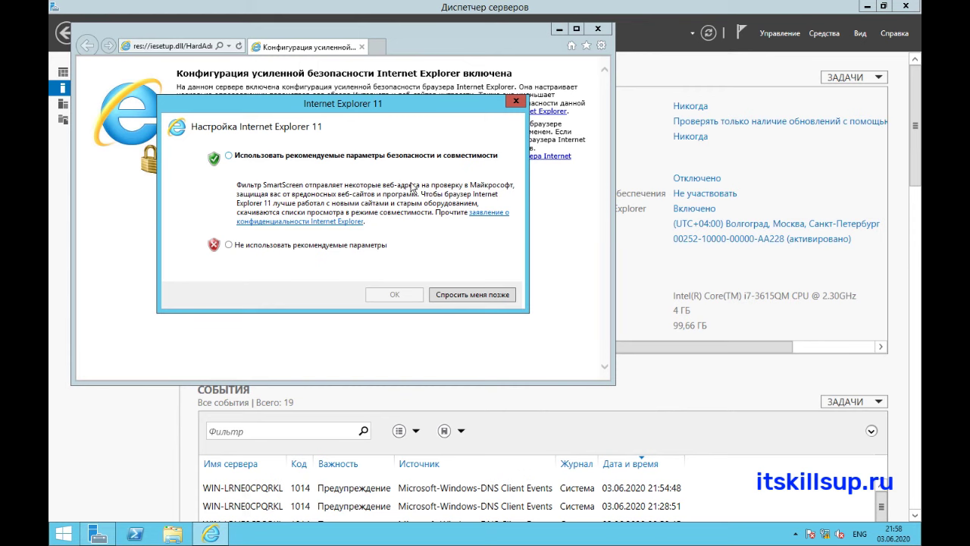
{"action": "left_click", "coordinate": [515, 101]}
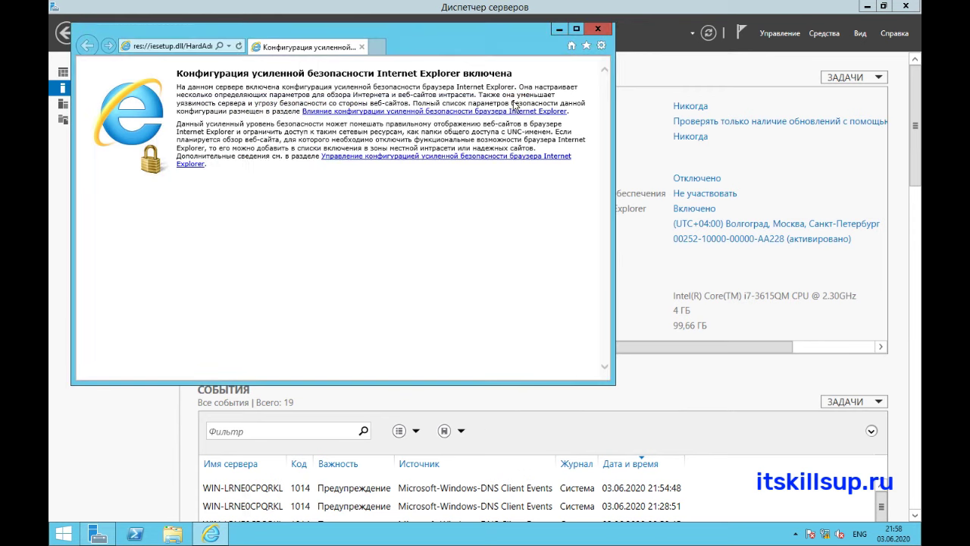
{"action": "left_click", "coordinate": [213, 47]}
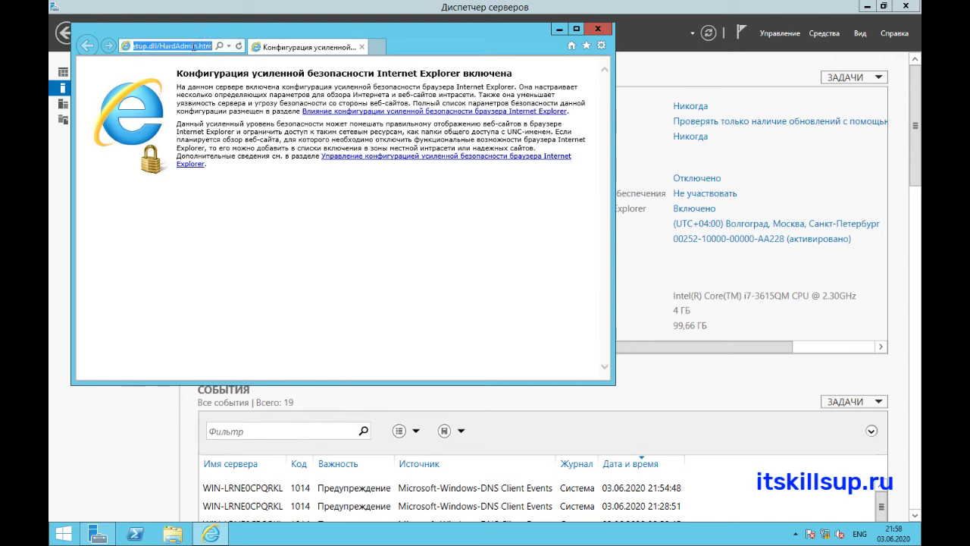
{"action": "type", "text": "ya"}
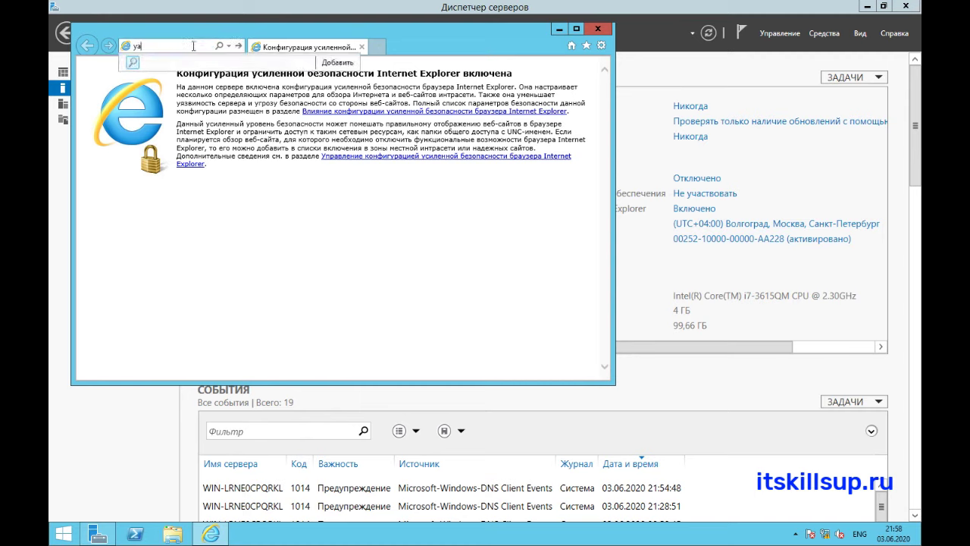
{"action": "type", "text": "ndex.ru"}
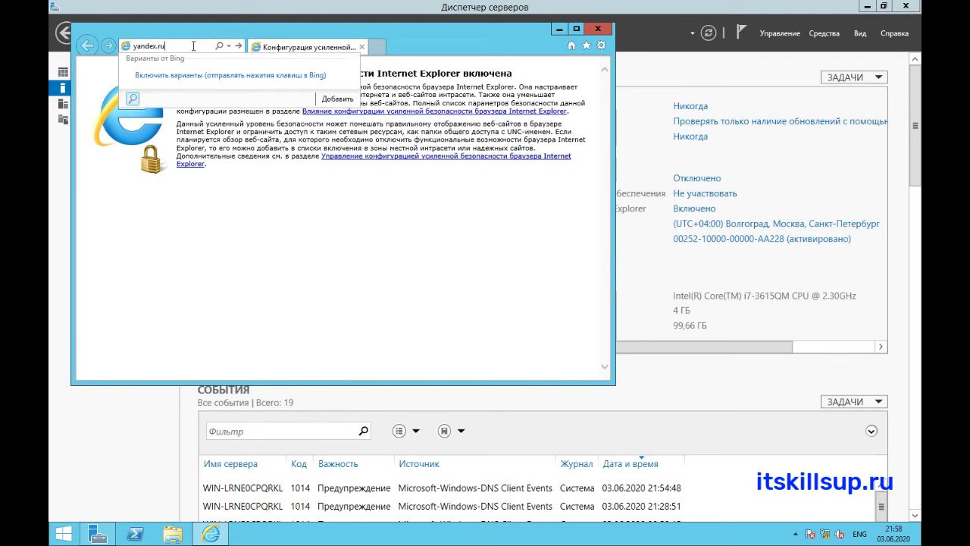
{"action": "key", "text": "Return"}
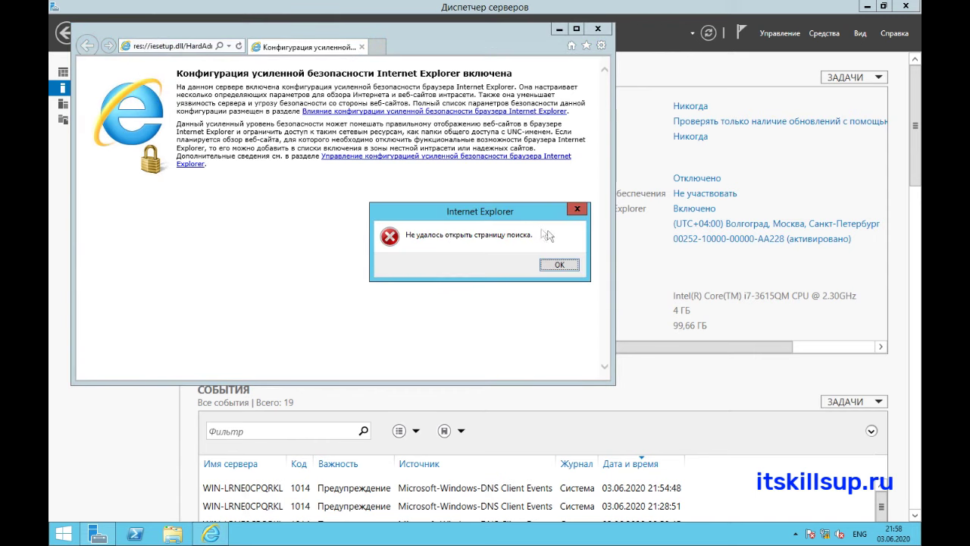
{"action": "left_click", "coordinate": [558, 267]}
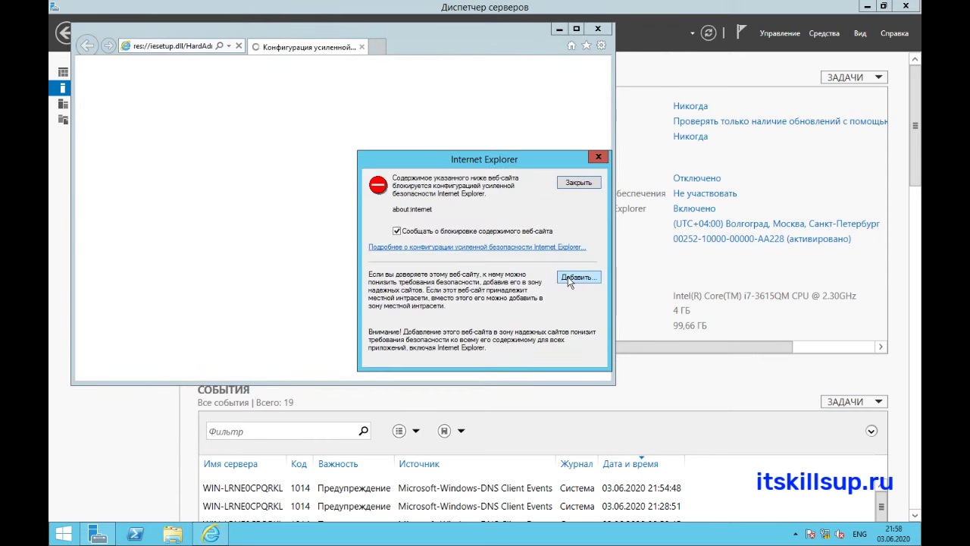
{"action": "left_click", "coordinate": [598, 157]}
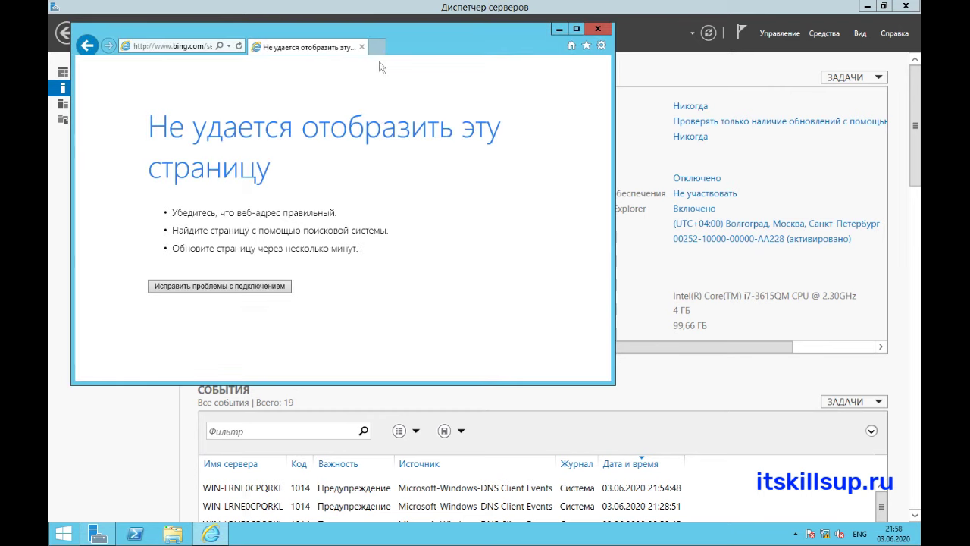
Step: Try again to load yandex.ru in Internet Explorer and close the browser
{"action": "left_click", "coordinate": [201, 46]}
{"action": "type", "text": "yandex.ru"}
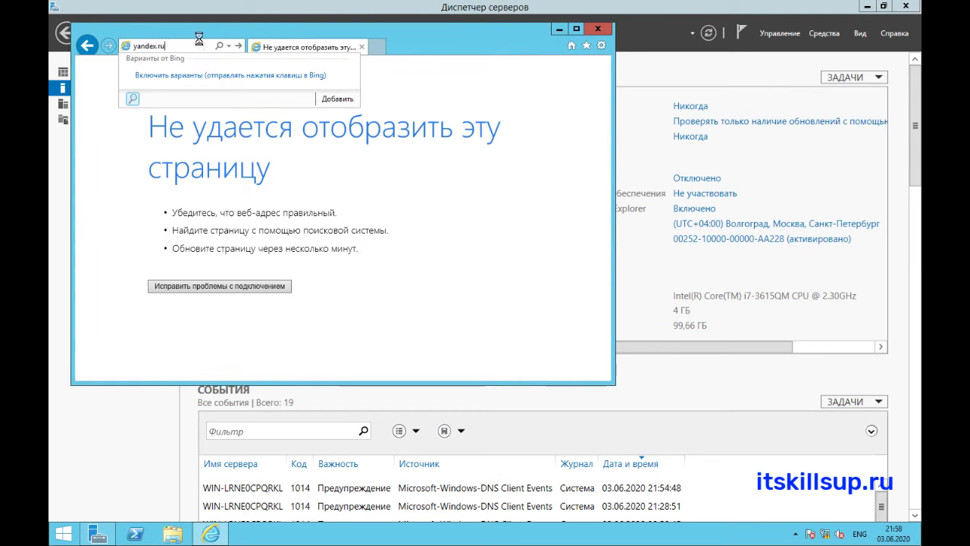
{"action": "key", "text": "Return"}
{"action": "left_click", "coordinate": [558, 269]}
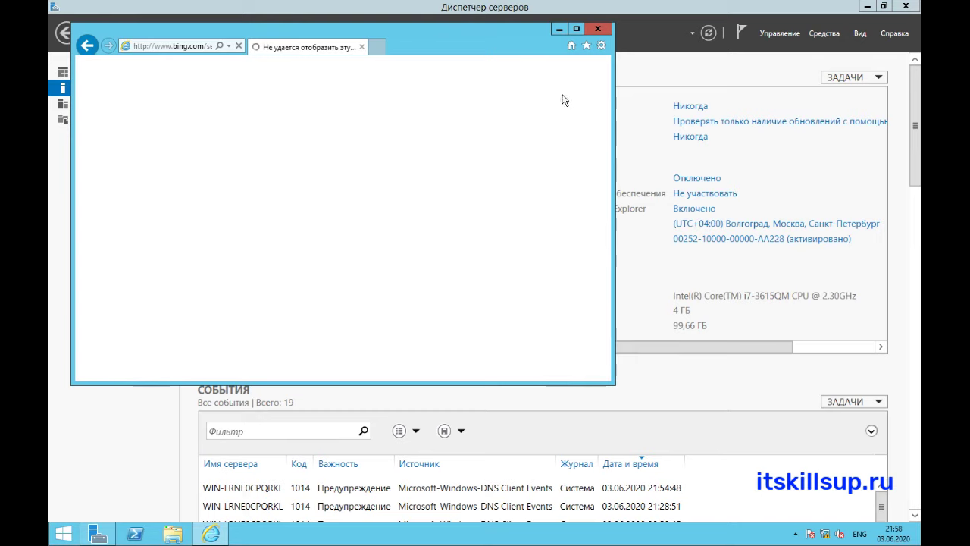
{"action": "left_click", "coordinate": [603, 28]}
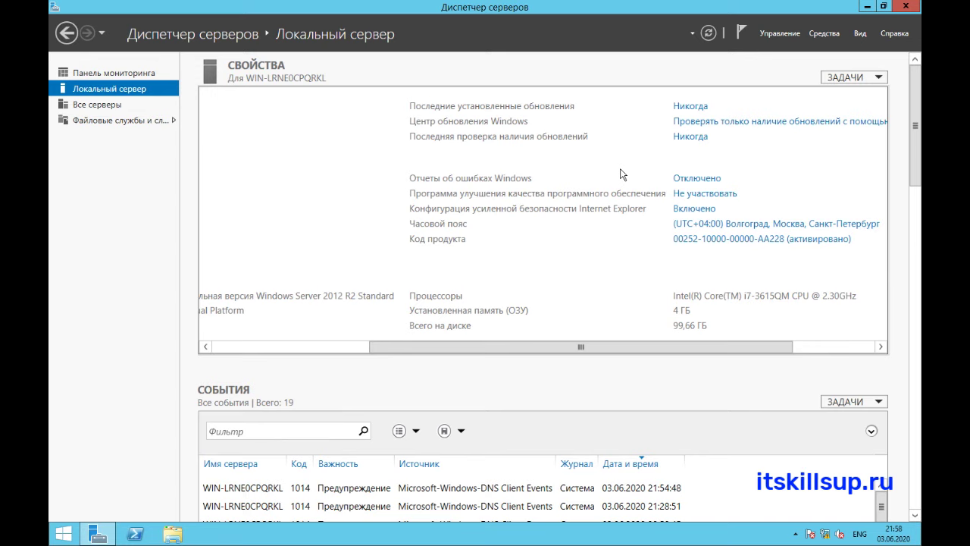
Step: Disable Internet Explorer Enhanced Security Configuration for both administrators and users
{"action": "left_click", "coordinate": [693, 210]}
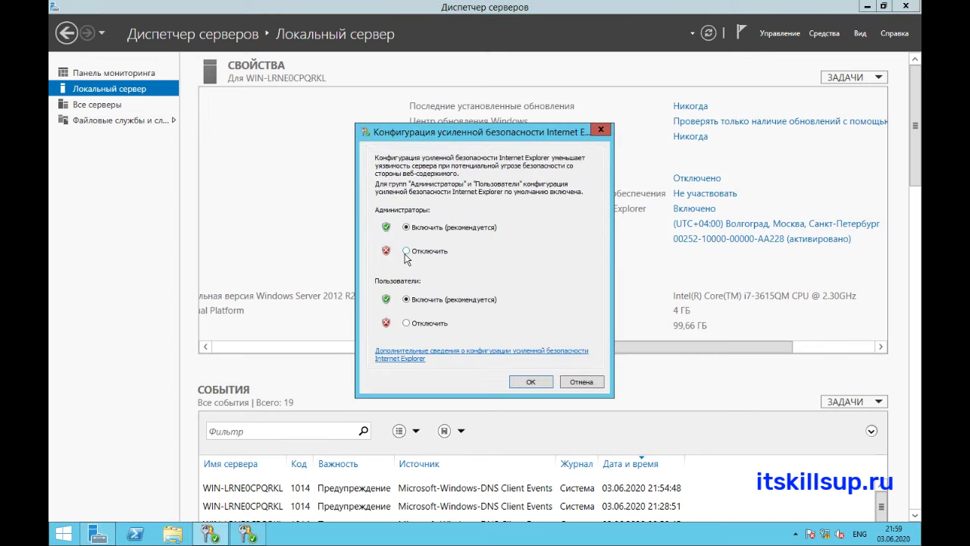
{"action": "left_click", "coordinate": [406, 323]}
{"action": "left_click", "coordinate": [532, 381]}
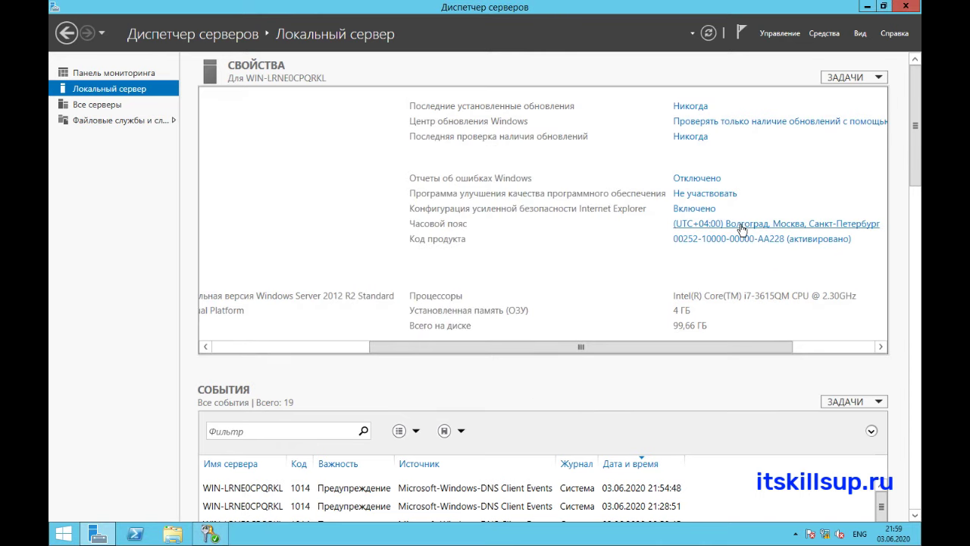
Step: Turn off synchronization with an Internet time server in the local server's date and time settings
{"action": "left_click", "coordinate": [742, 225]}
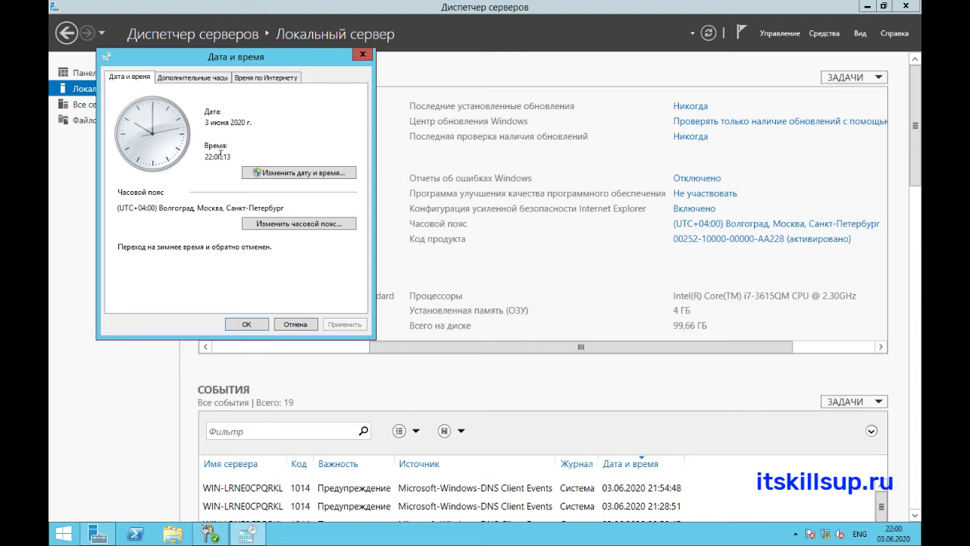
{"action": "left_click", "coordinate": [254, 79]}
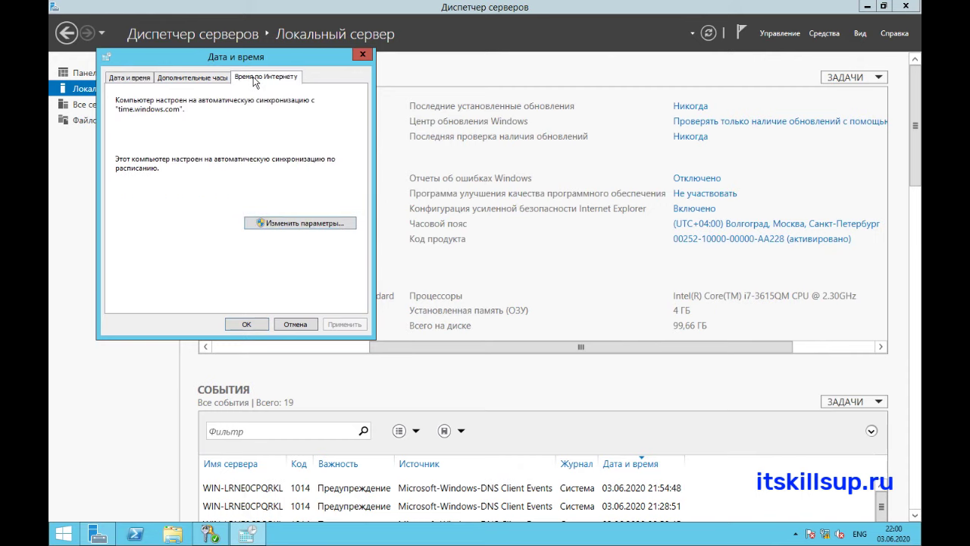
{"action": "left_click", "coordinate": [265, 222]}
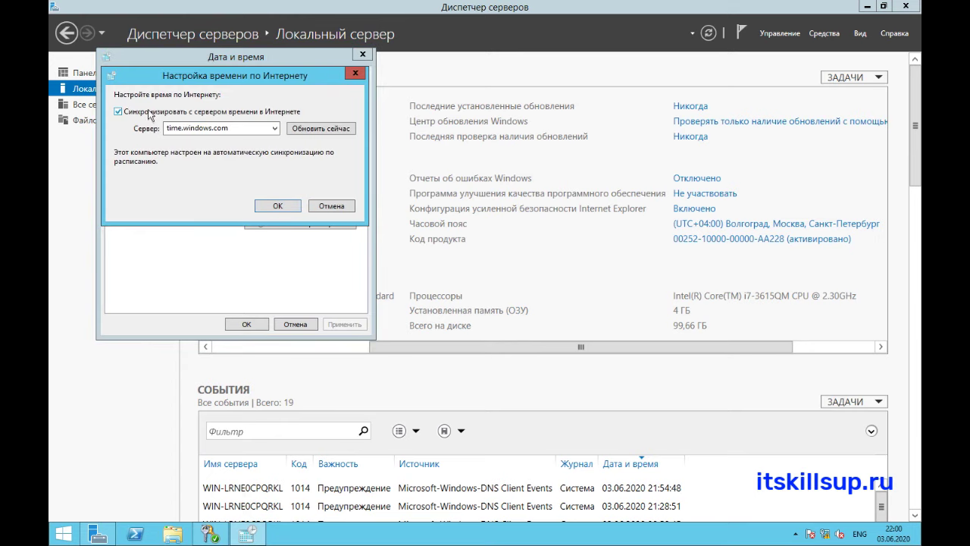
{"action": "left_click", "coordinate": [149, 112]}
{"action": "left_click", "coordinate": [278, 206]}
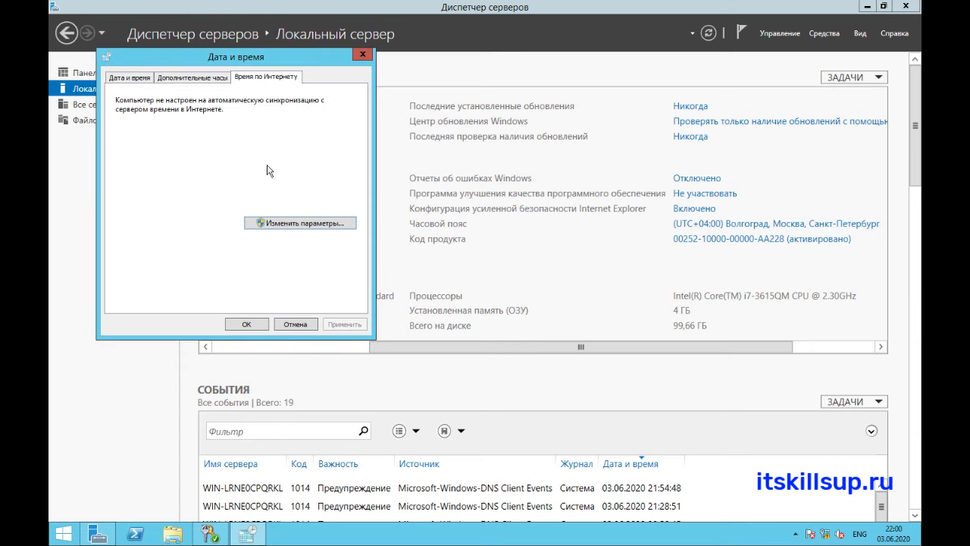
Step: View the additional clocks options and set the server's time to 21:00:45
{"action": "left_click", "coordinate": [199, 80]}
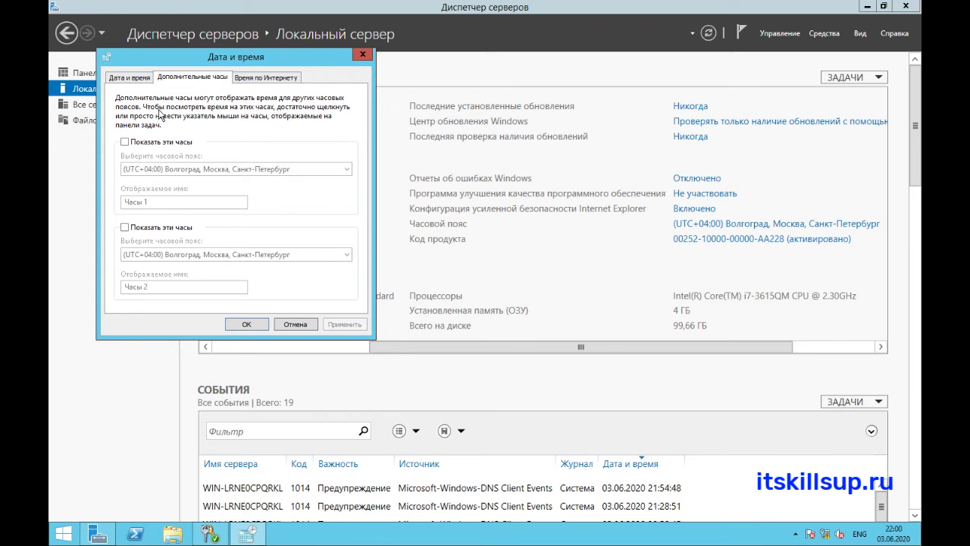
{"action": "mouse_move", "coordinate": [886, 542]}
{"action": "left_click", "coordinate": [130, 78]}
{"action": "left_click", "coordinate": [265, 173]}
{"action": "left_click", "coordinate": [258, 216]}
{"action": "type", "text": "21:00:45"}
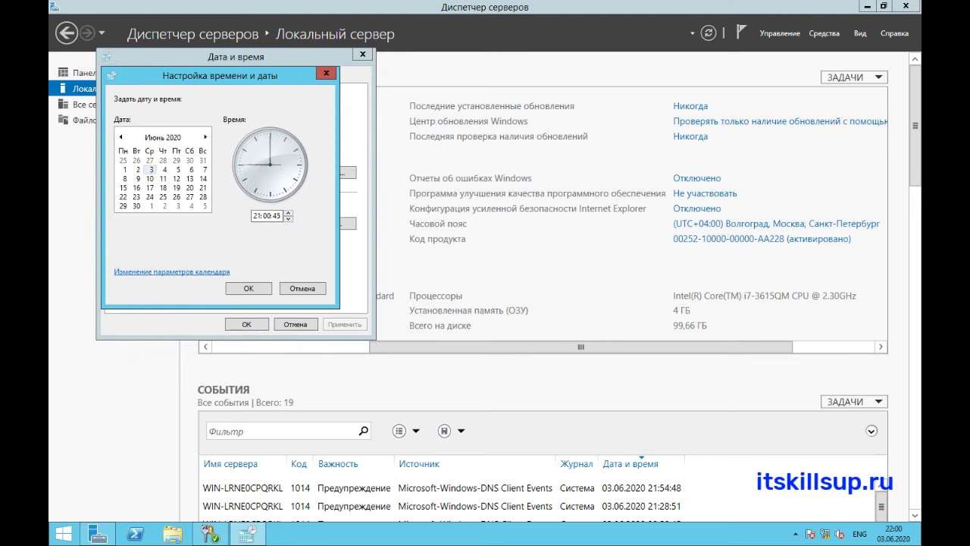
{"action": "left_click", "coordinate": [257, 288]}
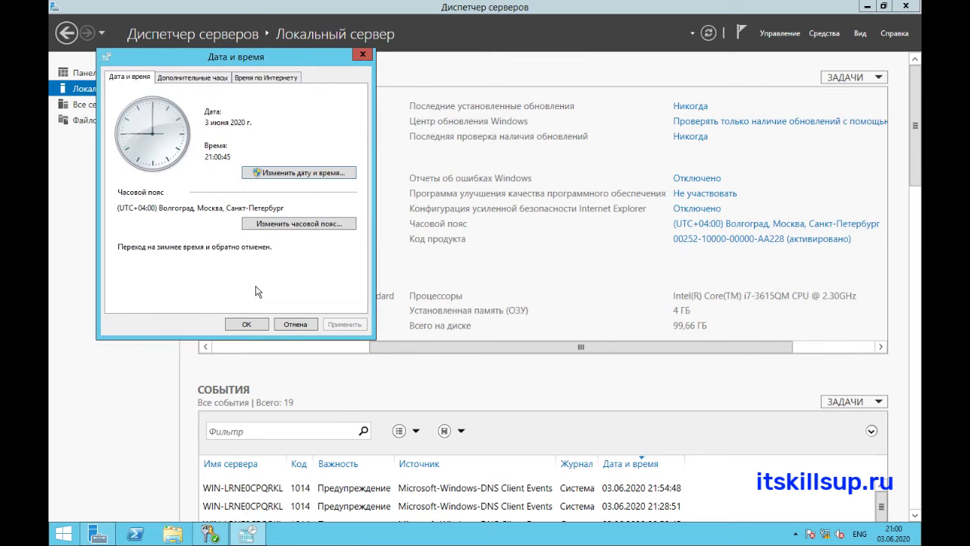
Step: Change the server's time zone to (UTC+03:00) Калининград, Минск
{"action": "left_click", "coordinate": [282, 224]}
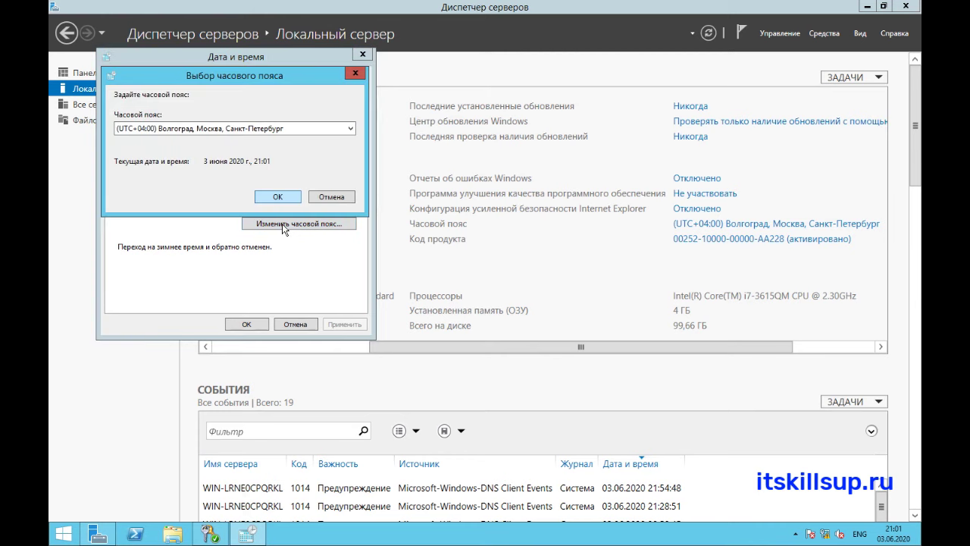
{"action": "left_click", "coordinate": [260, 129]}
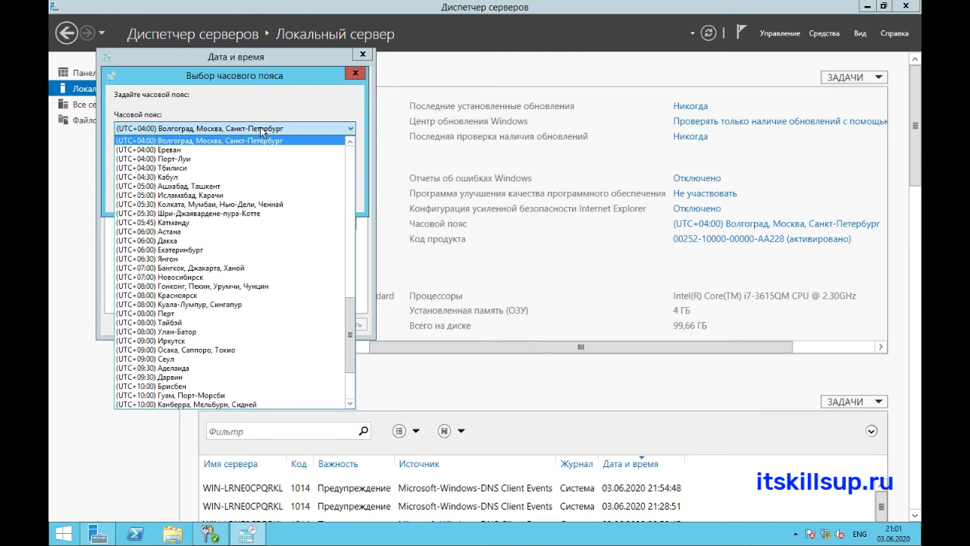
{"action": "scroll", "coordinate": [248, 202], "scroll_direction": "up", "scroll_amount": 1}
{"action": "scroll", "coordinate": [250, 203], "scroll_direction": "up", "scroll_amount": 1}
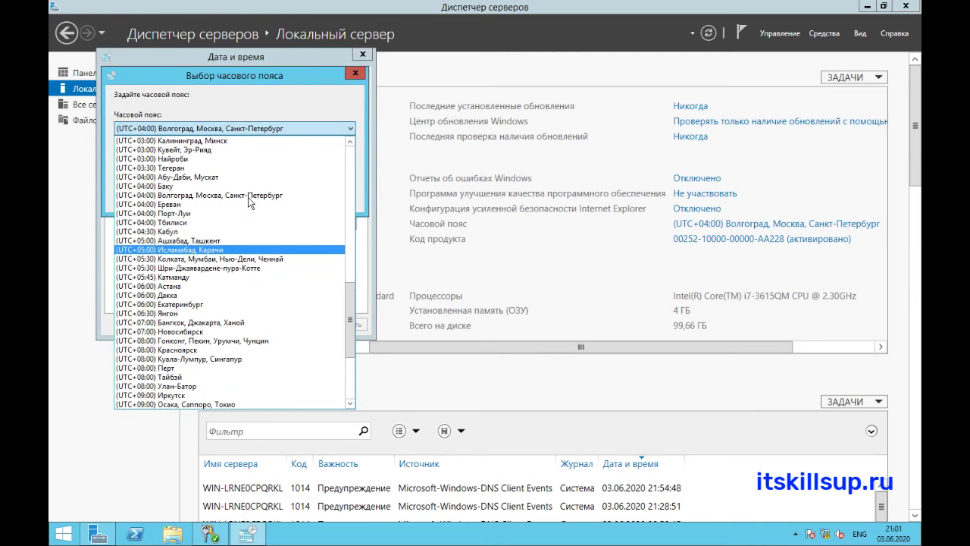
{"action": "scroll", "coordinate": [251, 201], "scroll_direction": "up", "scroll_amount": 1}
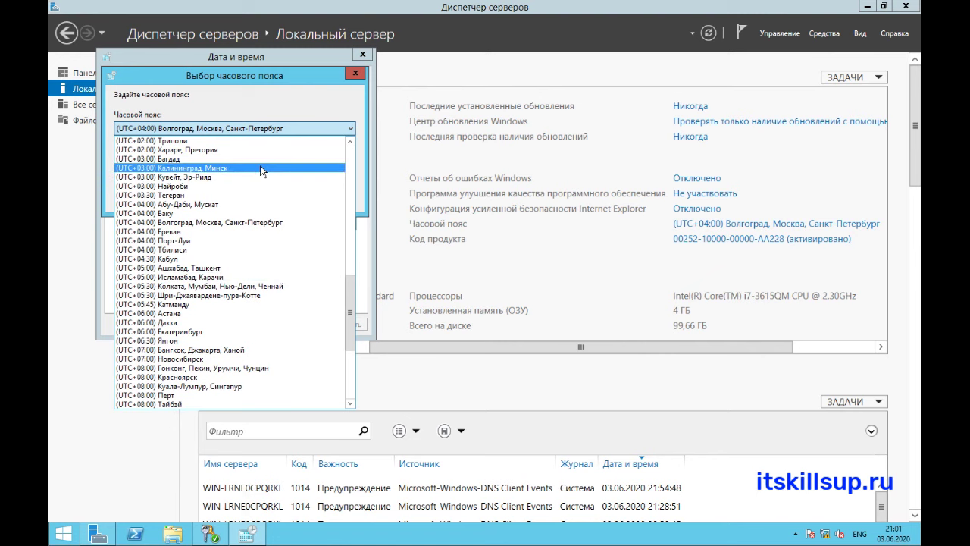
{"action": "left_click", "coordinate": [260, 167]}
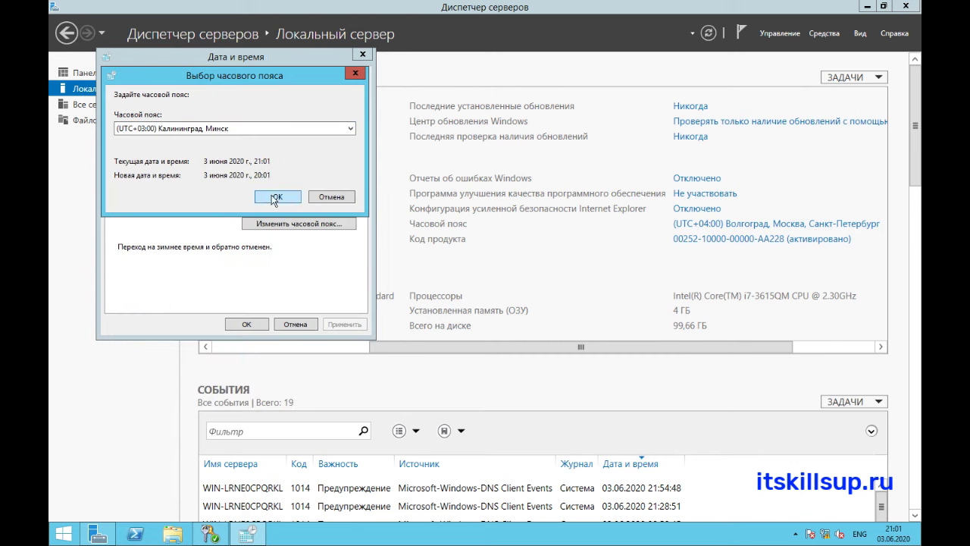
{"action": "left_click", "coordinate": [275, 199]}
Step: Set the hour of the server's clock to 21 and save the date and time settings
{"action": "left_click", "coordinate": [274, 173]}
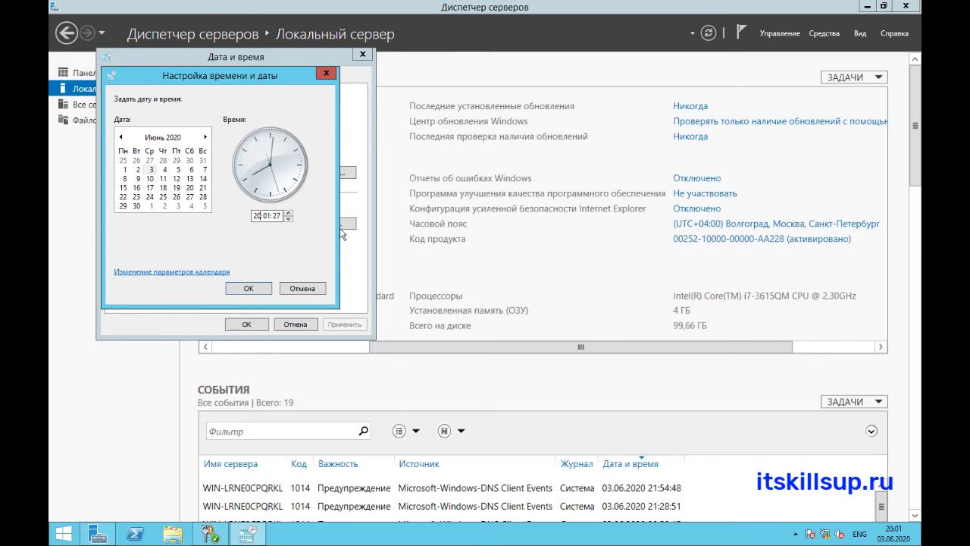
{"action": "type", "text": "21"}
{"action": "left_click", "coordinate": [253, 289]}
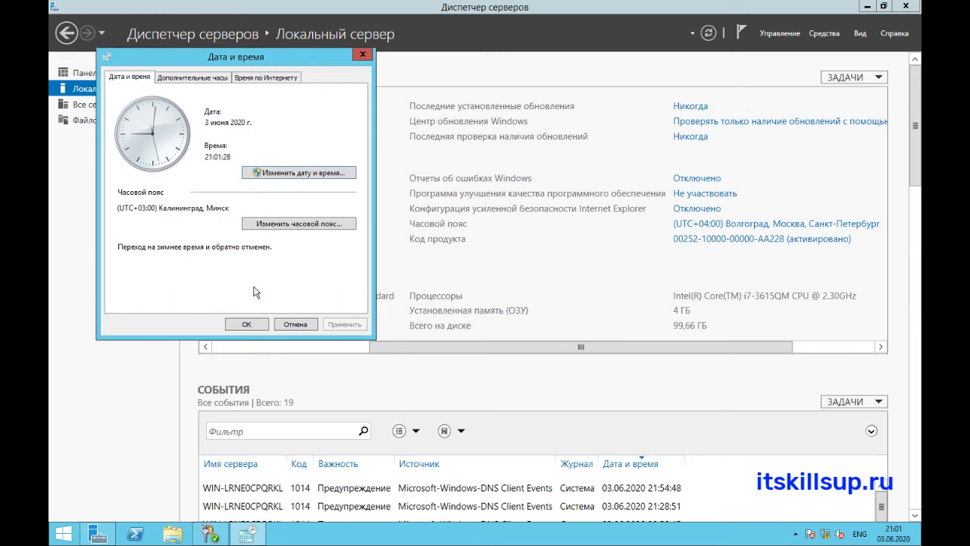
{"action": "left_click", "coordinate": [261, 327]}
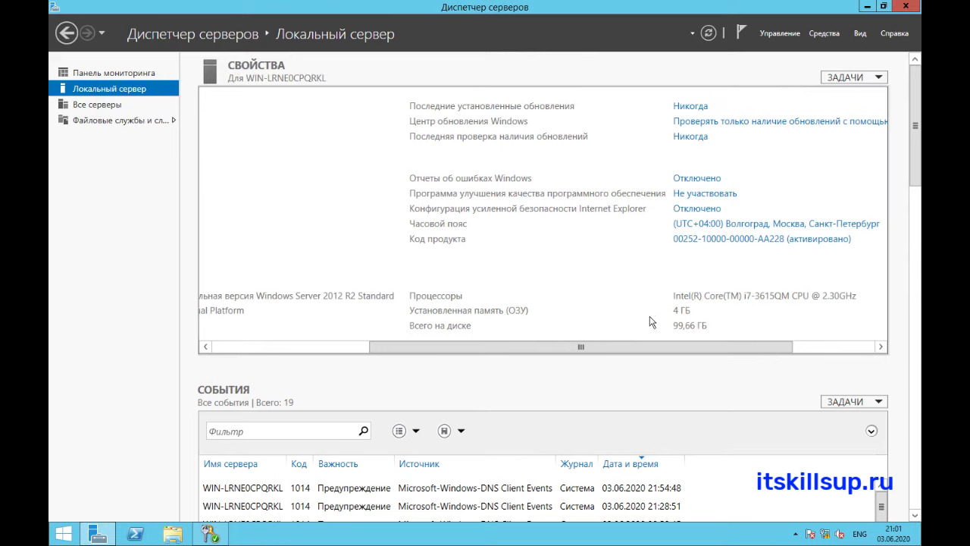
Step: Open the product key entry and cancel it, check the Windows licence information on the desktop, and maximize Server Manager again
{"action": "left_click", "coordinate": [719, 239]}
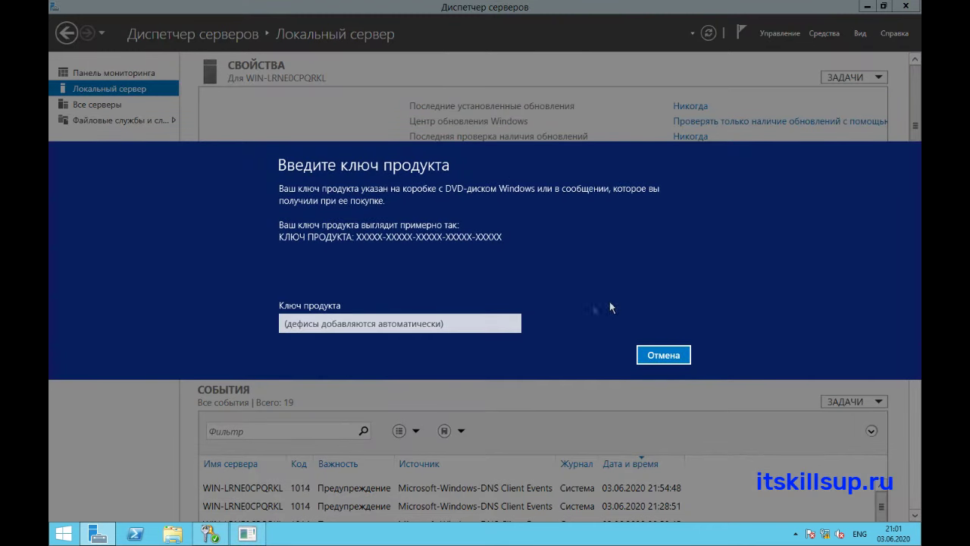
{"action": "left_click", "coordinate": [663, 356]}
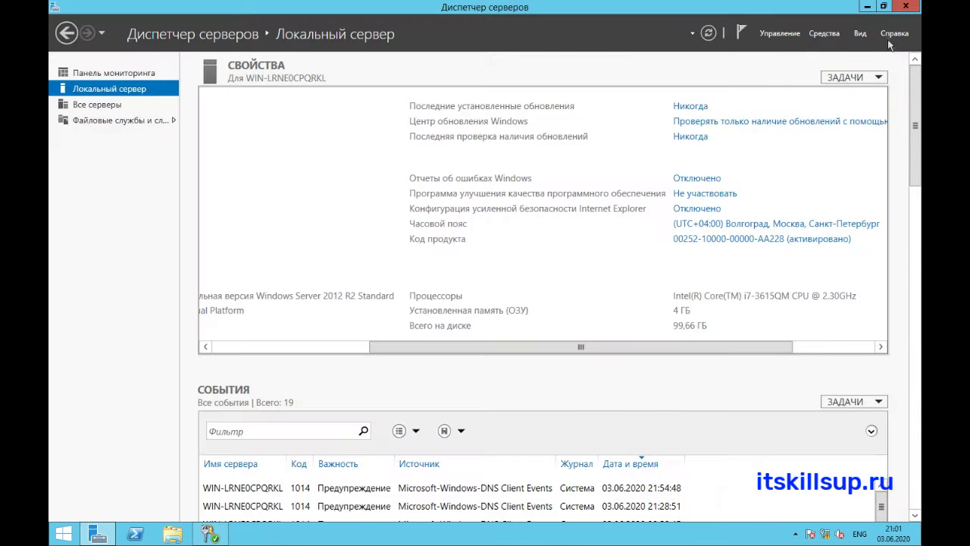
{"action": "left_click", "coordinate": [884, 6]}
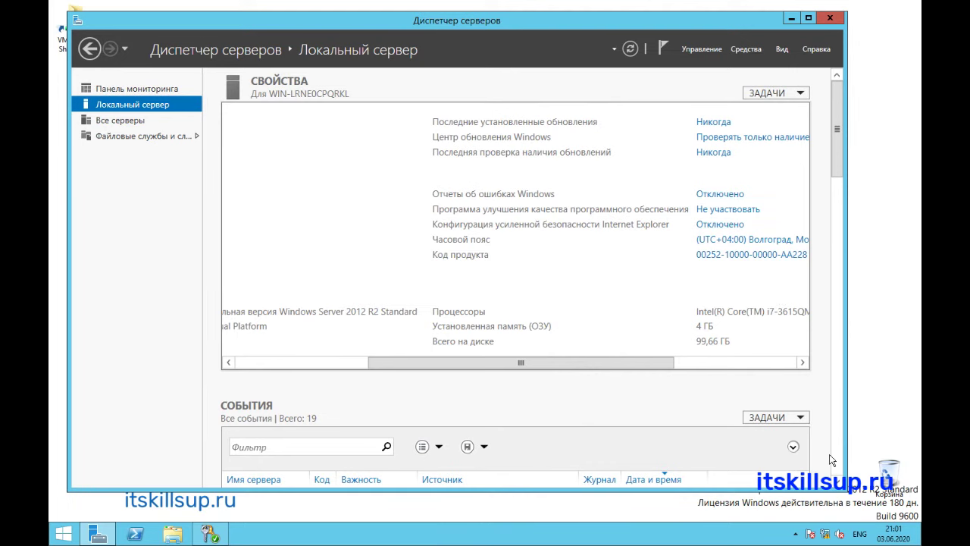
{"action": "left_click", "coordinate": [808, 18]}
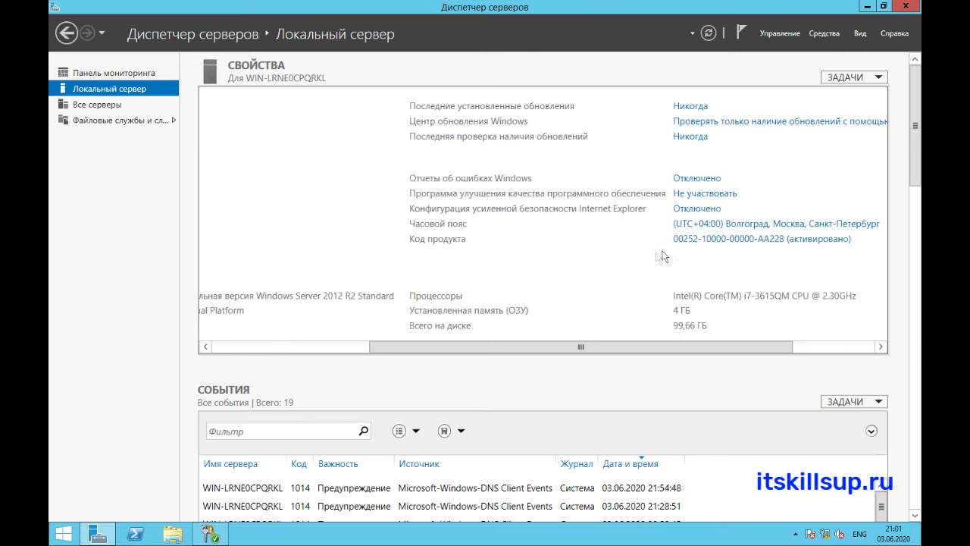
Step: Review and refresh the local server's properties, and open its network adapter teaming settings
{"action": "left_click_drag", "start_coordinate": [506, 347], "coordinate": [299, 345]}
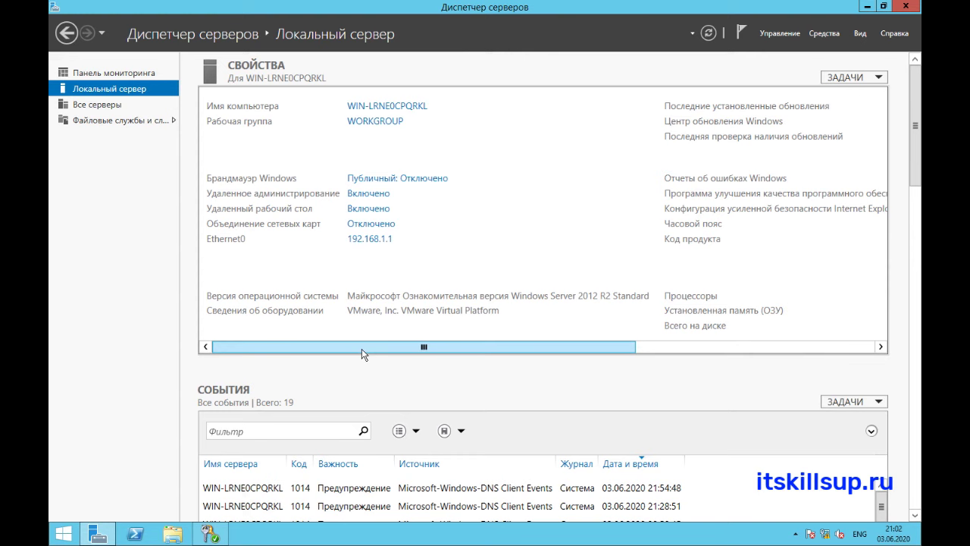
{"action": "left_click_drag", "start_coordinate": [361, 348], "coordinate": [486, 339]}
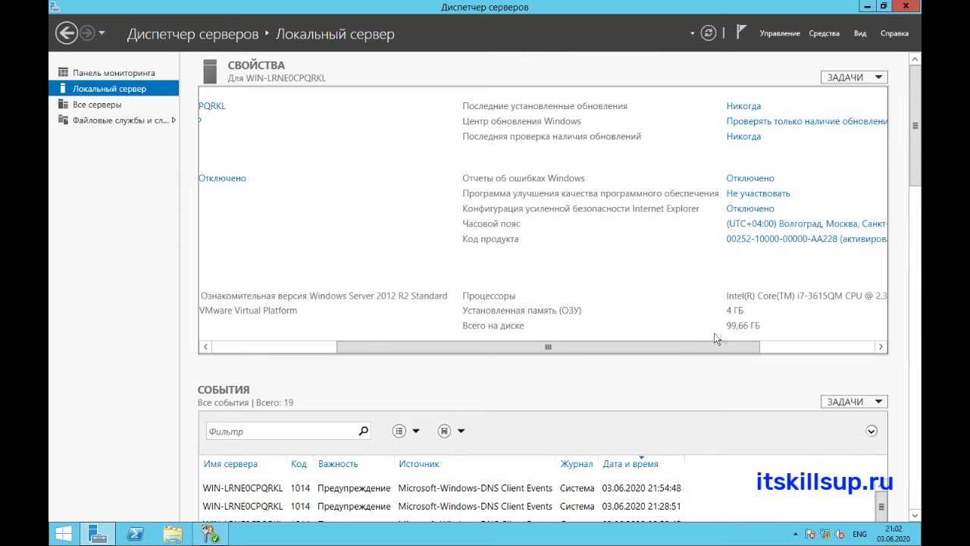
{"action": "left_click_drag", "start_coordinate": [597, 351], "coordinate": [427, 347]}
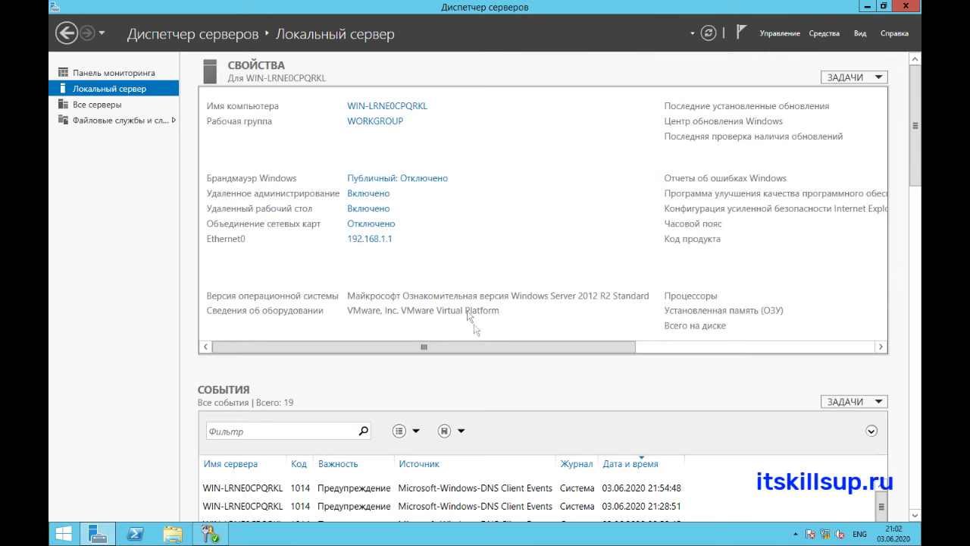
{"action": "scroll", "coordinate": [522, 345], "scroll_direction": "right", "scroll_amount": 3}
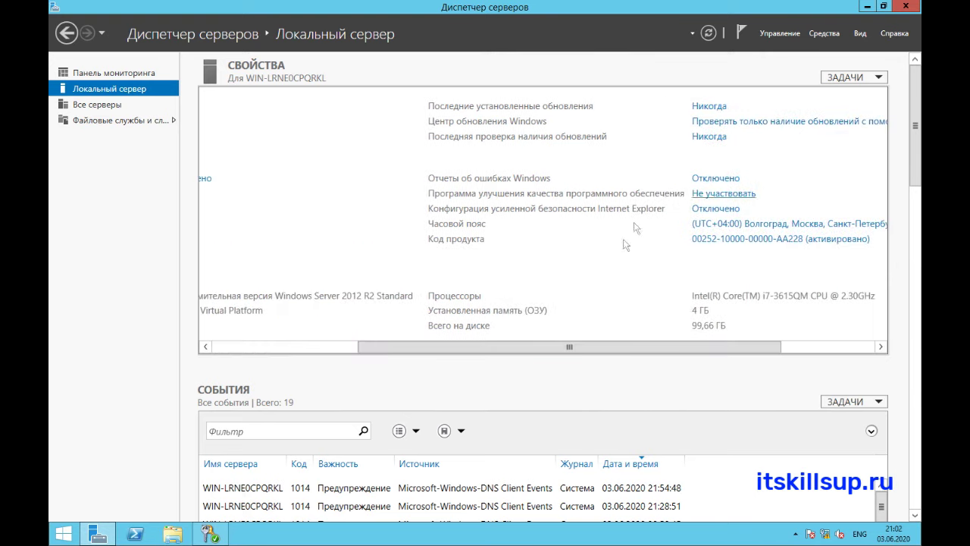
{"action": "left_click", "coordinate": [708, 33]}
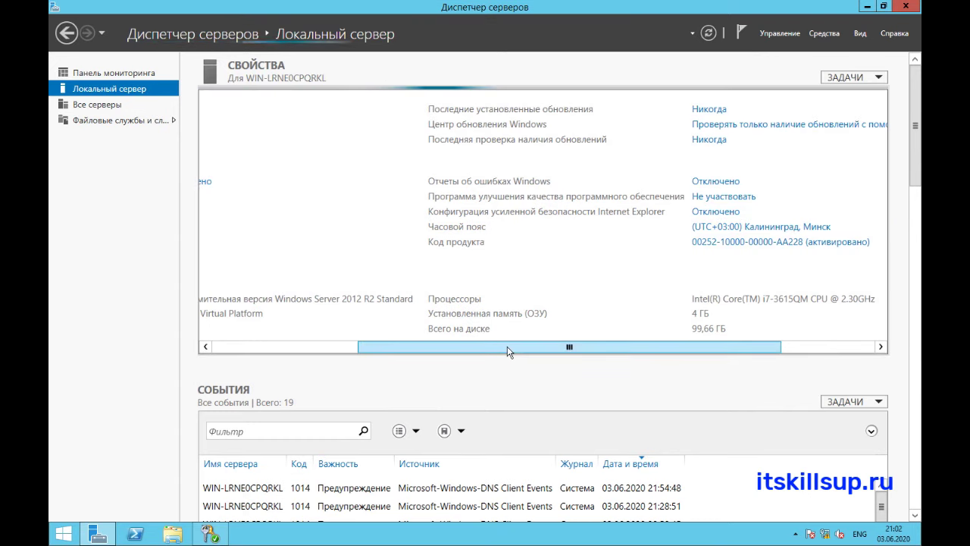
{"action": "left_click_drag", "start_coordinate": [443, 347], "coordinate": [297, 348]}
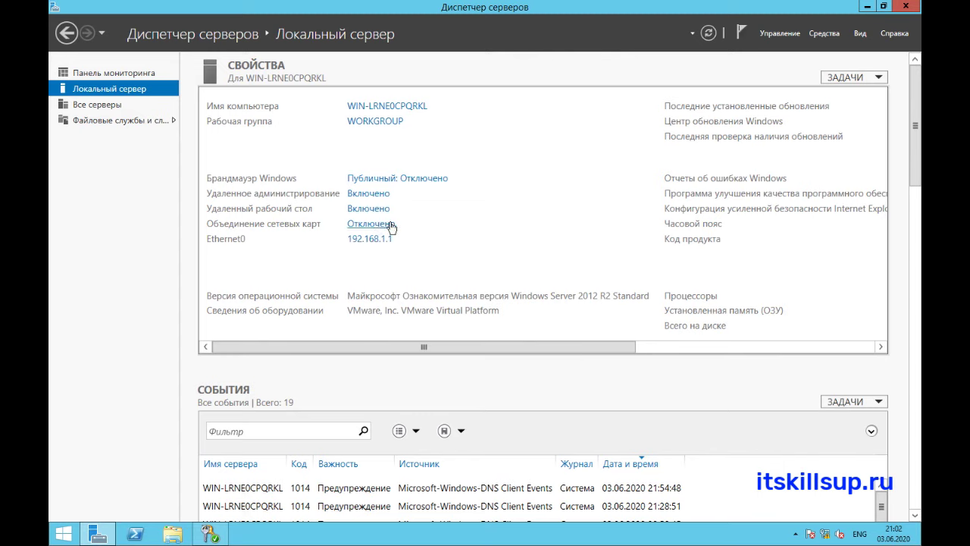
{"action": "left_click", "coordinate": [390, 224]}
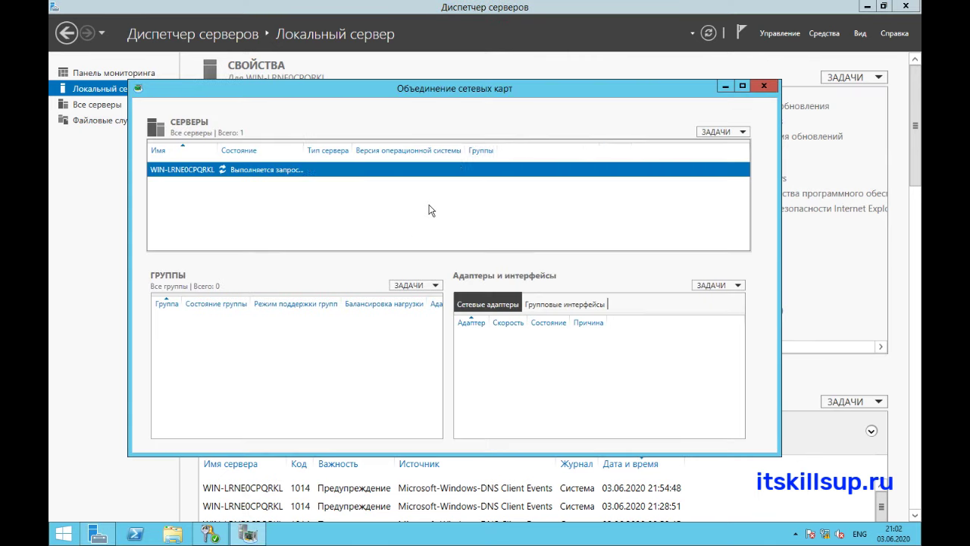
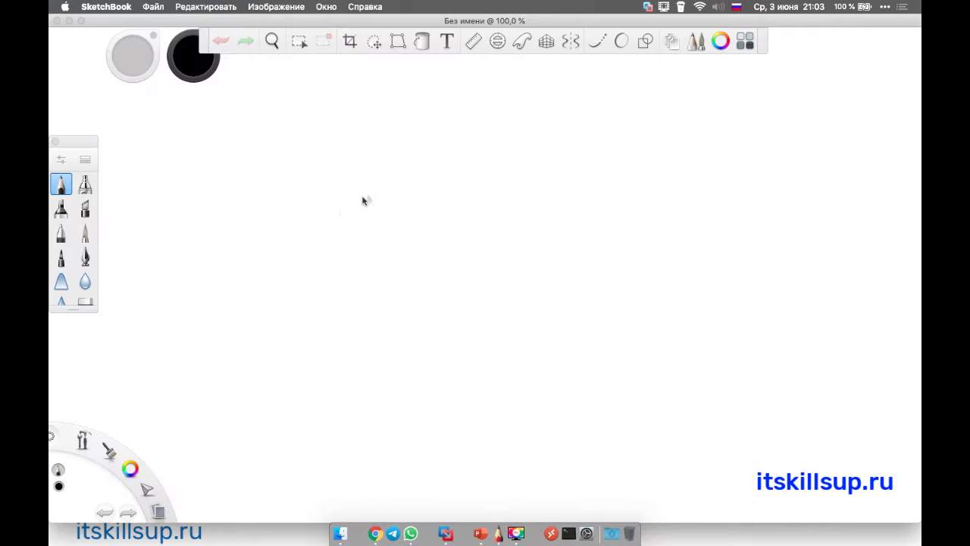
Step: Switch to SketchBook and draw a server and a switch joined by two lines with rings at both ends, plus a horizontal line underneath
{"action": "mouse_move", "coordinate": [246, 153]}
{"action": "left_mouse_down"}
{"action": "mouse_move", "coordinate": [243, 231]}
{"action": "mouse_move", "coordinate": [299, 189]}
{"action": "mouse_move", "coordinate": [260, 154]}
{"action": "mouse_move", "coordinate": [239, 155]}
{"action": "mouse_move", "coordinate": [285, 169]}
{"action": "mouse_move", "coordinate": [289, 187]}
{"action": "mouse_move", "coordinate": [270, 210]}
{"action": "mouse_move", "coordinate": [285, 210]}
{"action": "left_mouse_up"}
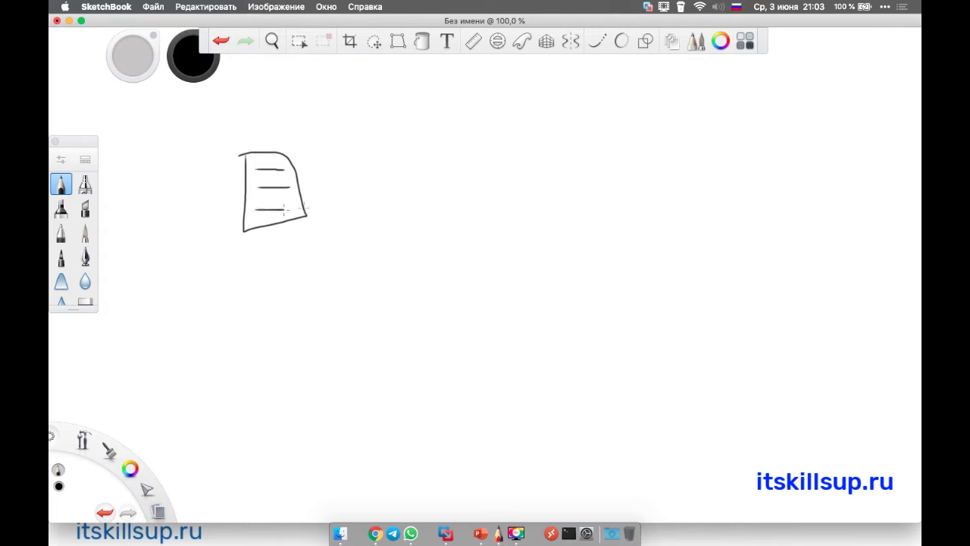
{"action": "mouse_move", "coordinate": [413, 159]}
{"action": "left_mouse_down"}
{"action": "mouse_move", "coordinate": [414, 202]}
{"action": "mouse_move", "coordinate": [468, 197]}
{"action": "mouse_move", "coordinate": [491, 154]}
{"action": "mouse_move", "coordinate": [413, 159]}
{"action": "mouse_move", "coordinate": [478, 171]}
{"action": "mouse_move", "coordinate": [419, 187]}
{"action": "mouse_move", "coordinate": [426, 182]}
{"action": "mouse_move", "coordinate": [432, 196]}
{"action": "left_mouse_up"}
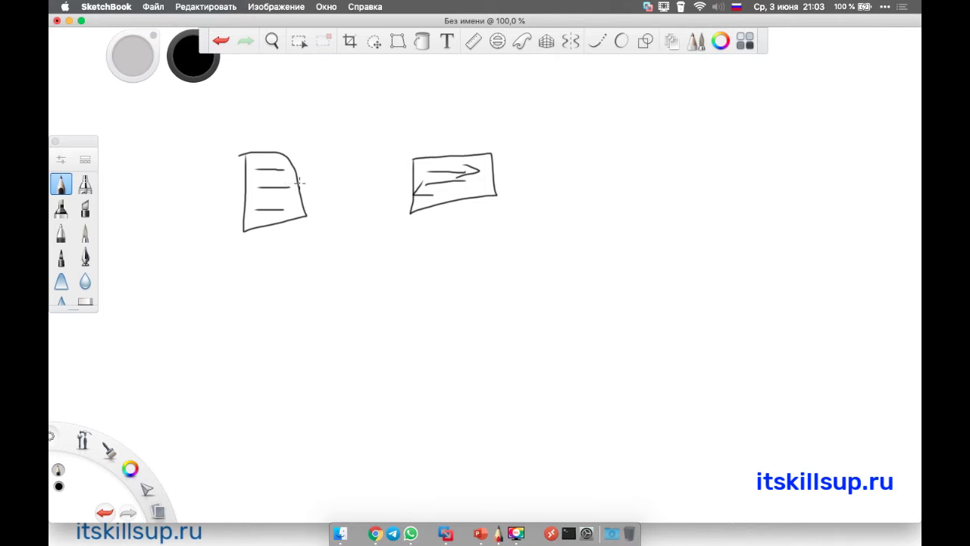
{"action": "left_click_drag", "start_coordinate": [299, 182], "coordinate": [413, 177]}
{"action": "left_click_drag", "start_coordinate": [303, 199], "coordinate": [413, 190]}
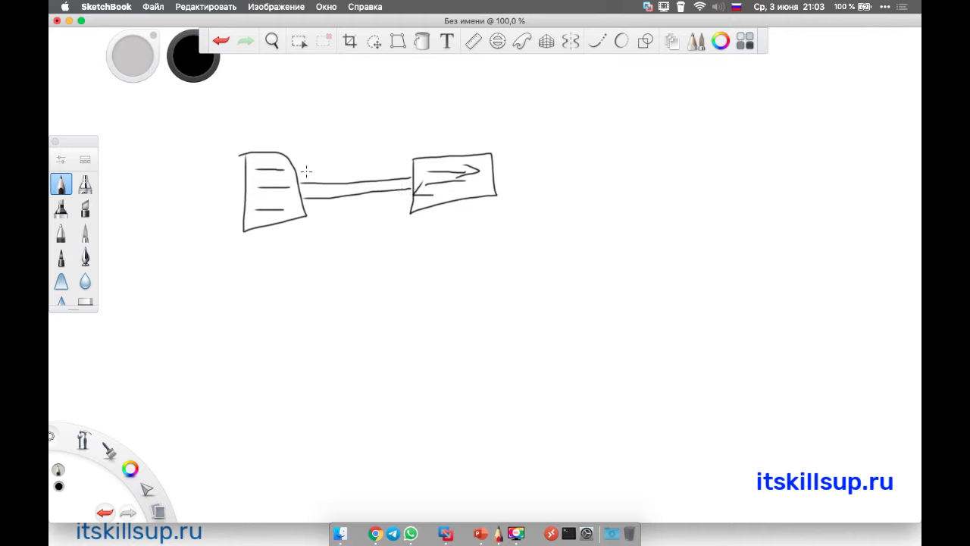
{"action": "mouse_move", "coordinate": [306, 177]}
{"action": "left_mouse_down"}
{"action": "mouse_move", "coordinate": [305, 212]}
{"action": "mouse_move", "coordinate": [308, 178]}
{"action": "mouse_move", "coordinate": [309, 211]}
{"action": "mouse_move", "coordinate": [322, 196]}
{"action": "mouse_move", "coordinate": [319, 173]}
{"action": "left_mouse_up"}
{"action": "mouse_move", "coordinate": [389, 170]}
{"action": "left_mouse_down"}
{"action": "mouse_move", "coordinate": [391, 206]}
{"action": "mouse_move", "coordinate": [404, 165]}
{"action": "mouse_move", "coordinate": [395, 179]}
{"action": "left_mouse_up"}
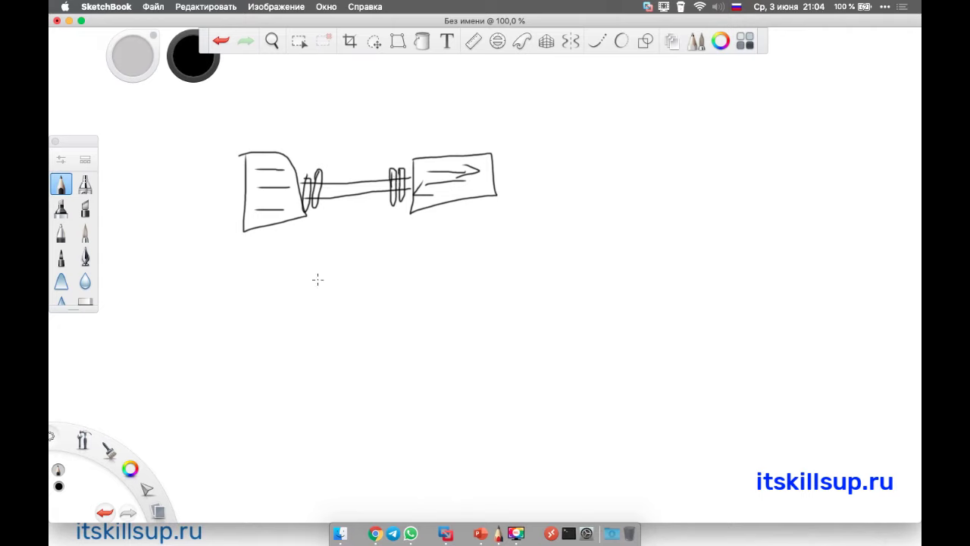
{"action": "left_click_drag", "start_coordinate": [212, 249], "coordinate": [611, 241]}
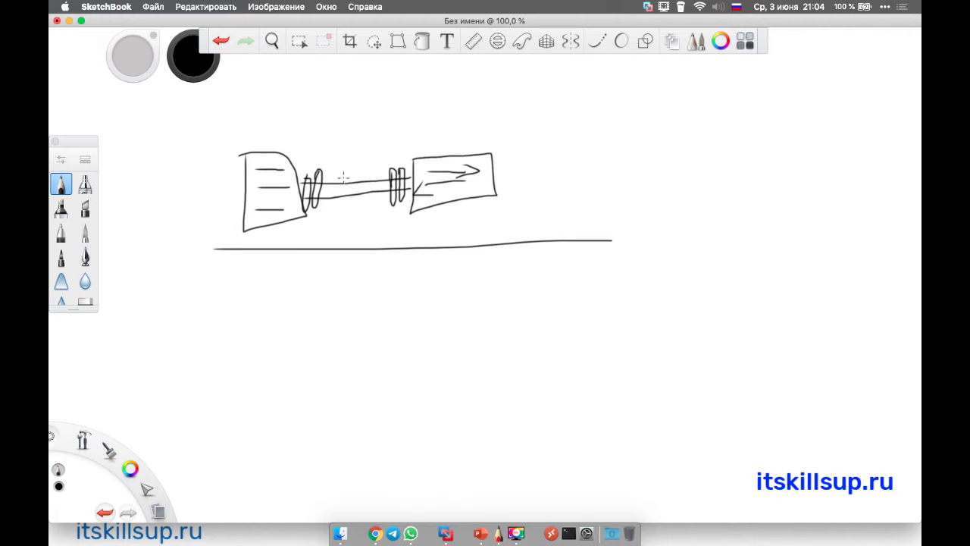
Step: Cross out the upper link and both its ends, and circle the lower link between the server and the switch
{"action": "mouse_move", "coordinate": [345, 178]}
{"action": "left_mouse_down"}
{"action": "mouse_move", "coordinate": [354, 190]}
{"action": "mouse_move", "coordinate": [345, 190]}
{"action": "left_mouse_up"}
{"action": "left_click_drag", "start_coordinate": [306, 170], "coordinate": [291, 188]}
{"action": "mouse_move", "coordinate": [403, 167]}
{"action": "left_mouse_down"}
{"action": "mouse_move", "coordinate": [426, 182]}
{"action": "mouse_move", "coordinate": [405, 189]}
{"action": "left_mouse_up"}
{"action": "mouse_move", "coordinate": [315, 197]}
{"action": "left_mouse_down"}
{"action": "mouse_move", "coordinate": [330, 220]}
{"action": "mouse_move", "coordinate": [432, 199]}
{"action": "mouse_move", "coordinate": [401, 182]}
{"action": "mouse_move", "coordinate": [292, 203]}
{"action": "left_mouse_up"}
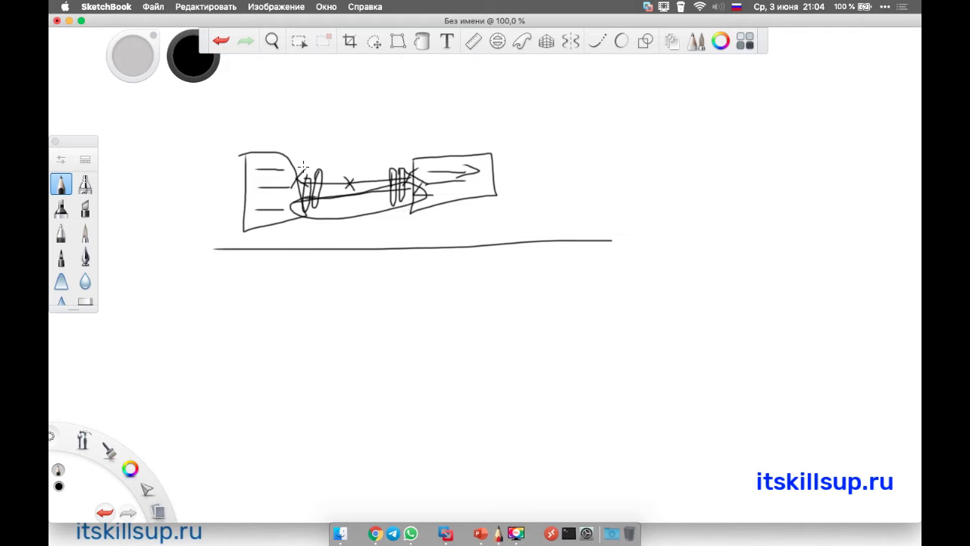
{"action": "left_click_drag", "start_coordinate": [303, 170], "coordinate": [302, 214]}
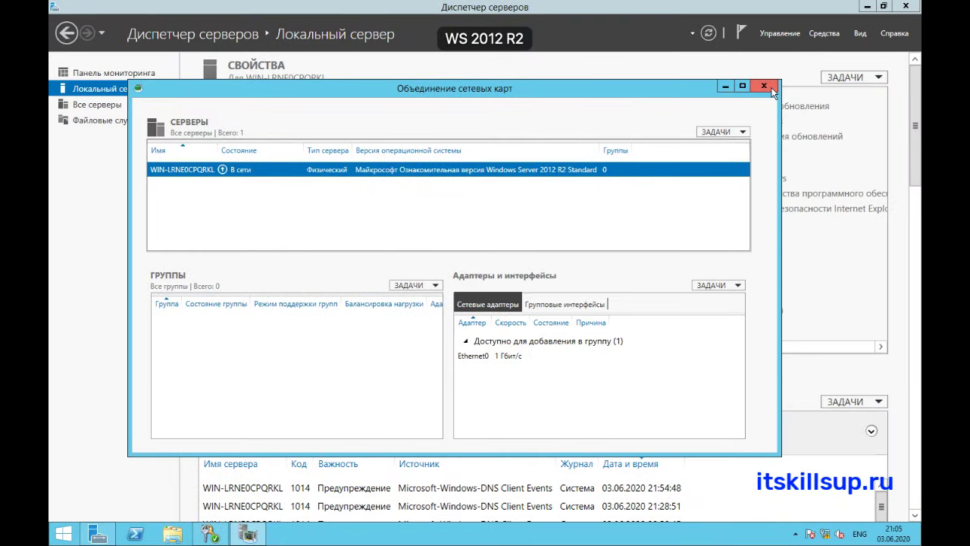
Step: Return to the server, close the network adapter teaming window, and start the Add Roles and Features wizard
{"action": "left_click", "coordinate": [771, 88]}
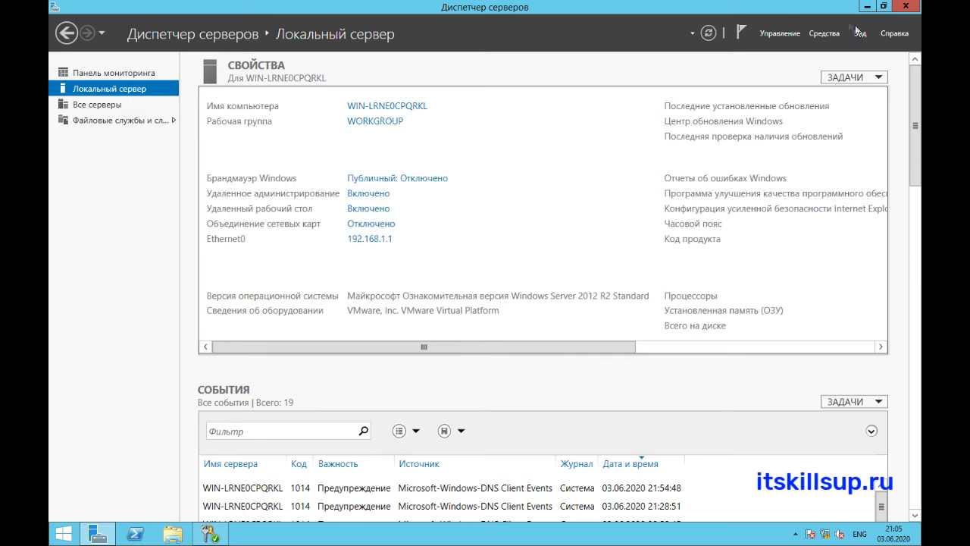
{"action": "left_click", "coordinate": [776, 35]}
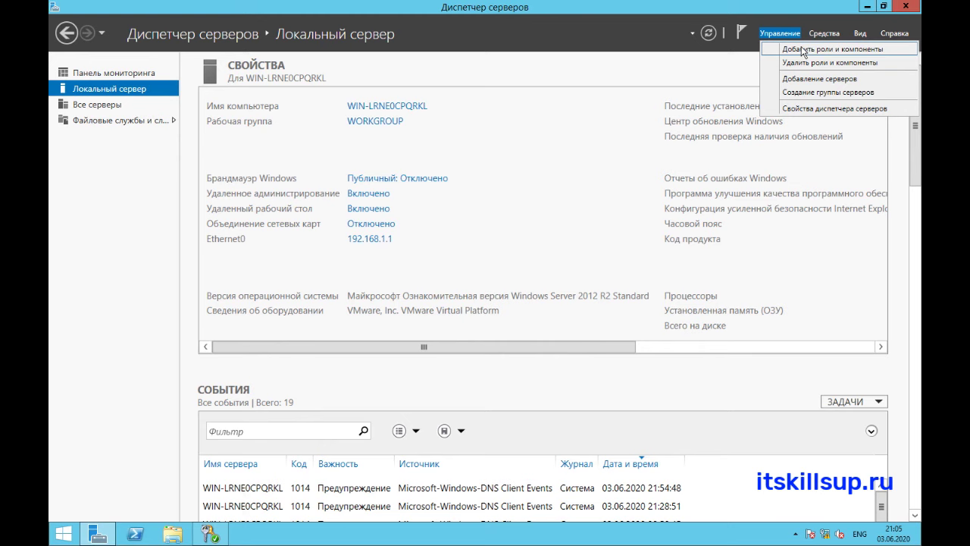
{"action": "left_click", "coordinate": [803, 50]}
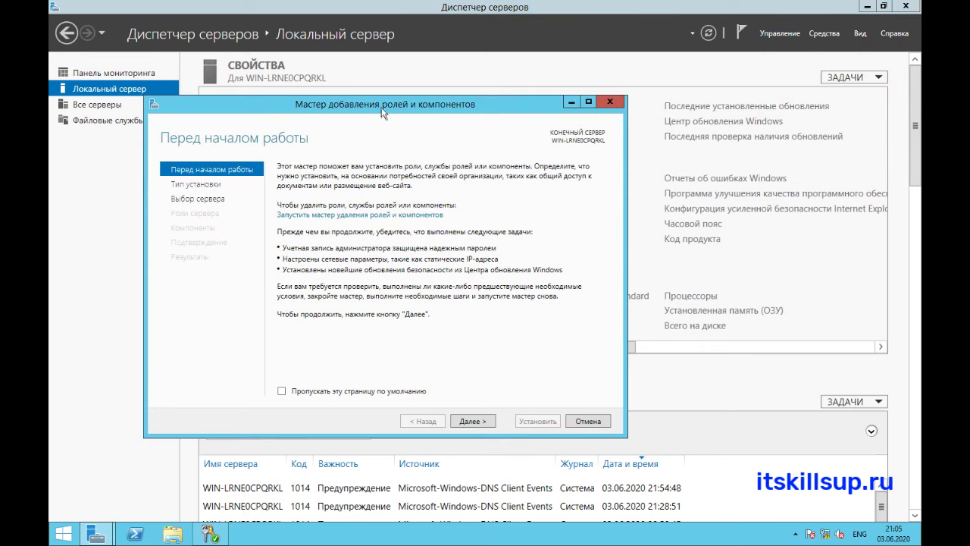
{"action": "left_click_drag", "start_coordinate": [379, 111], "coordinate": [383, 87]}
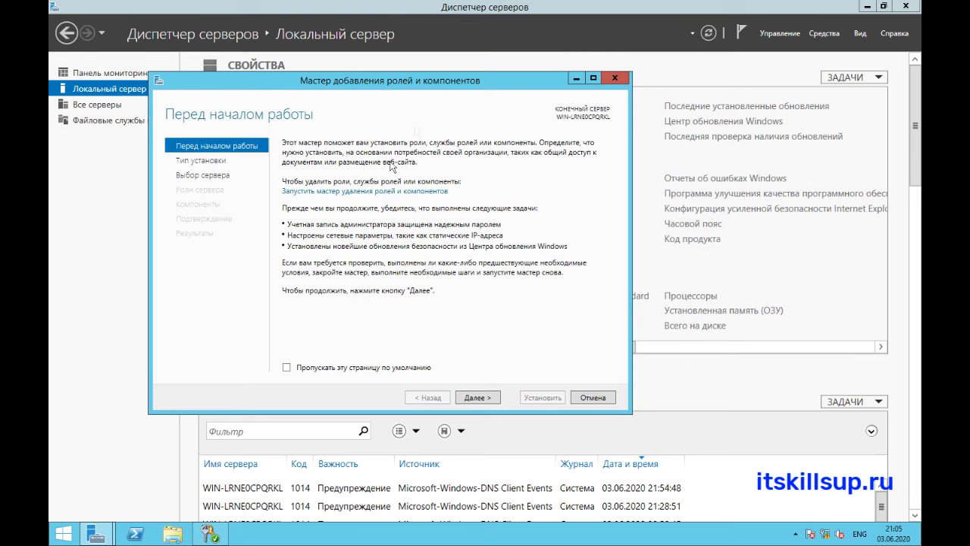
Step: Skip the wizard's introductory page by default and proceed with role-based installation on the local pool server to role selection
{"action": "left_click", "coordinate": [286, 369]}
{"action": "left_click", "coordinate": [202, 162]}
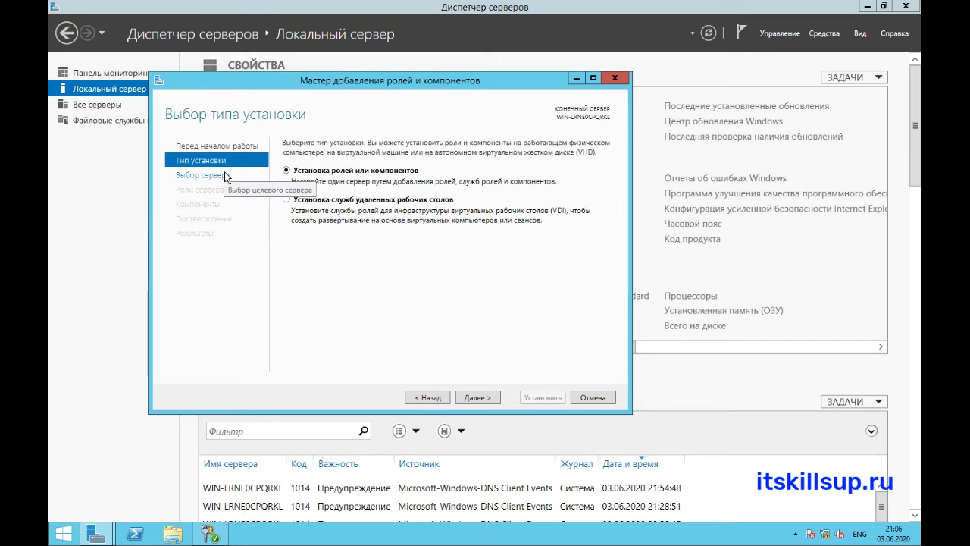
{"action": "left_click", "coordinate": [476, 397]}
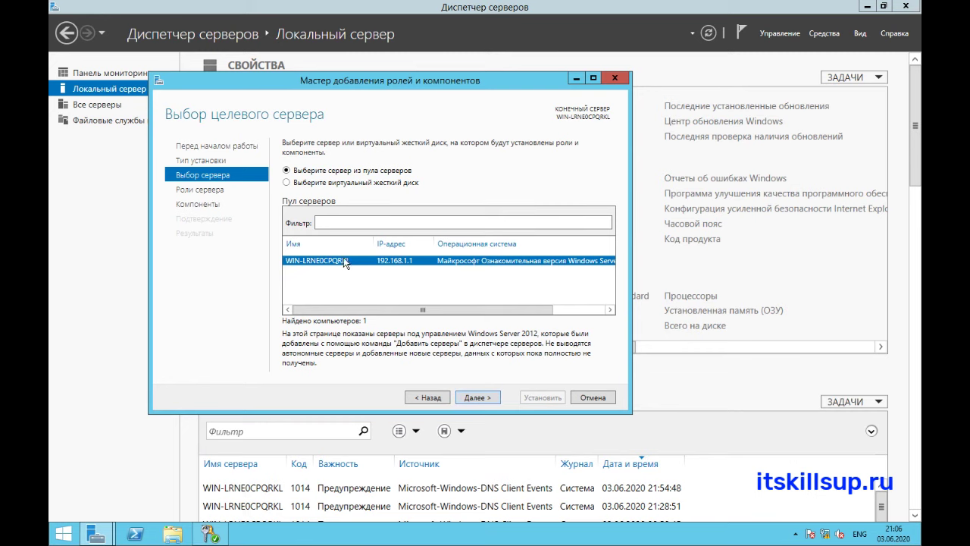
{"action": "left_click", "coordinate": [479, 399]}
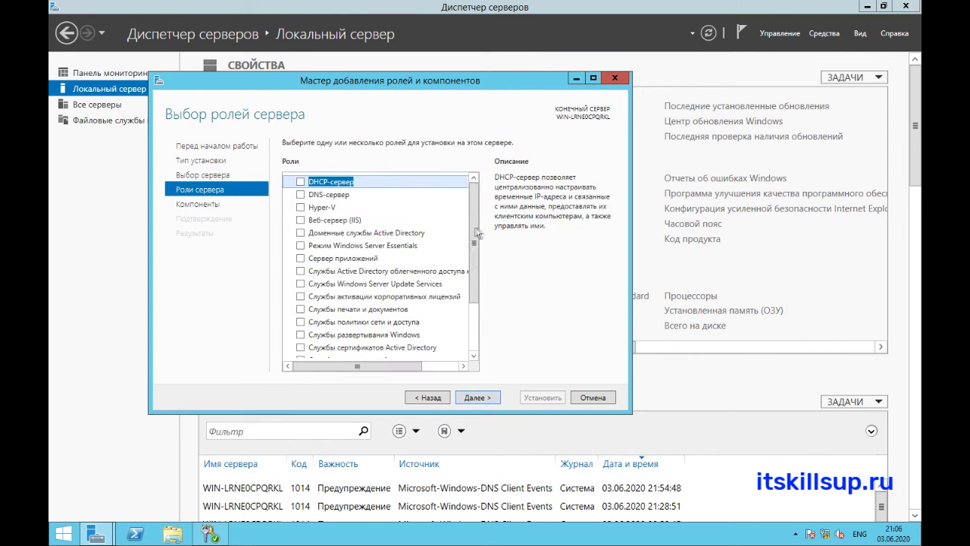
Step: Enlarge the wizard to show all roles and select DHCP-сервер with its required management tools
{"action": "left_click_drag", "start_coordinate": [474, 227], "coordinate": [482, 191]}
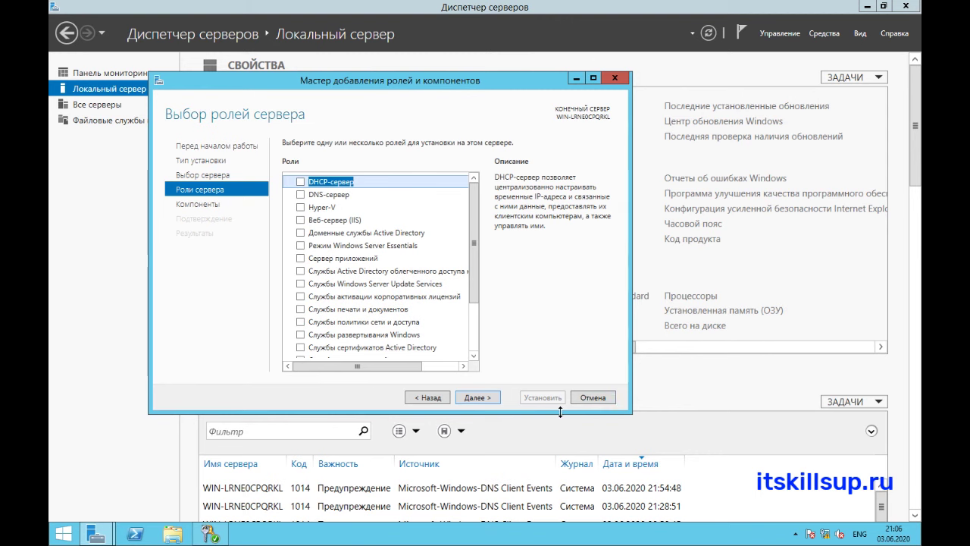
{"action": "left_click_drag", "start_coordinate": [560, 412], "coordinate": [559, 493]}
{"action": "left_click_drag", "start_coordinate": [470, 84], "coordinate": [480, 32]}
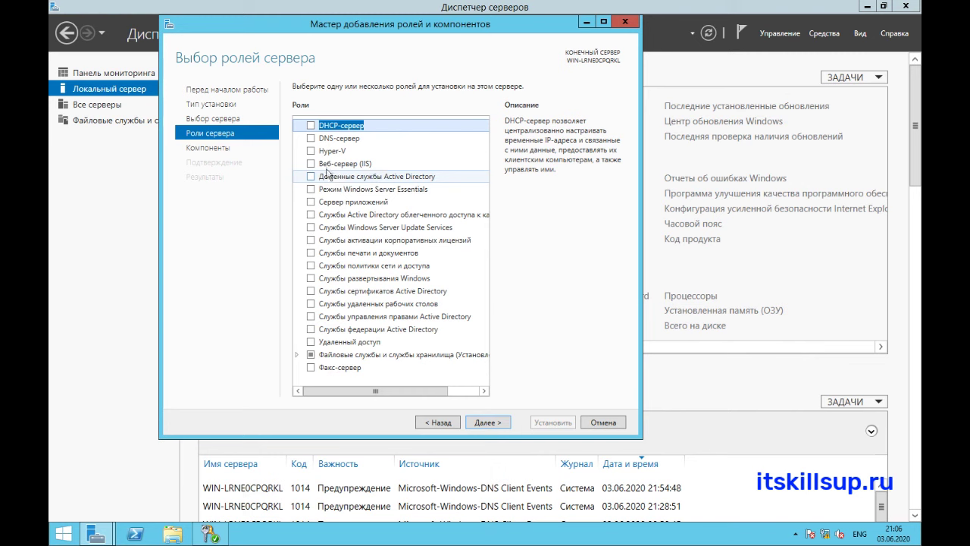
{"action": "left_click", "coordinate": [311, 125]}
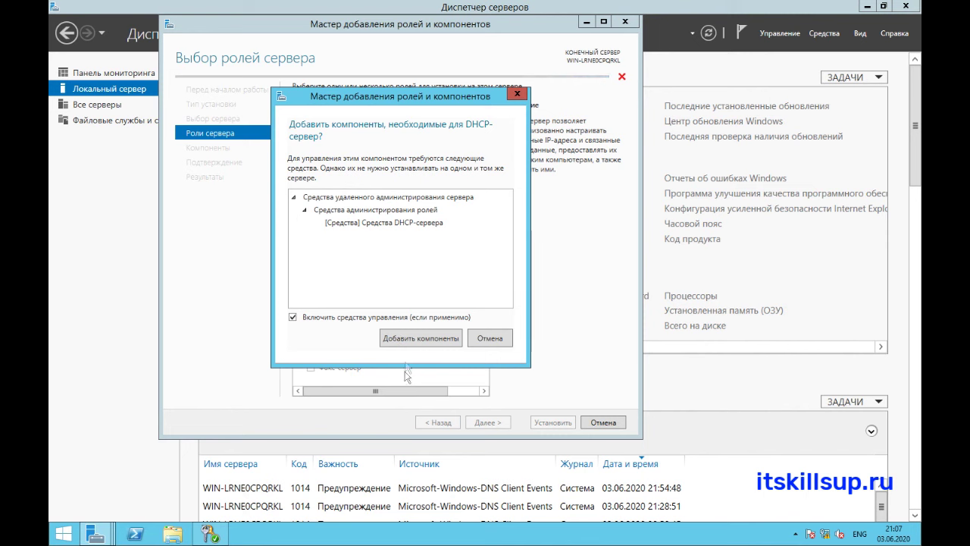
{"action": "left_click", "coordinate": [415, 339]}
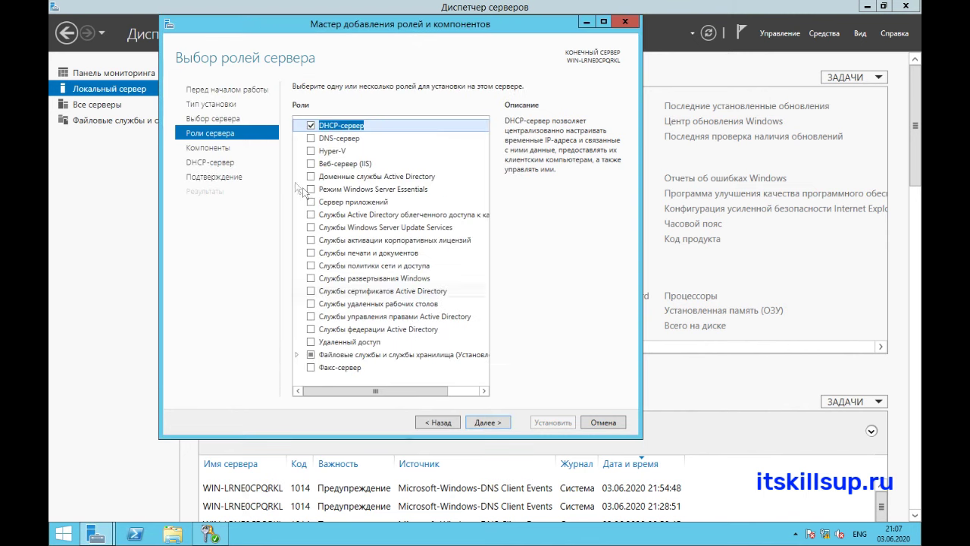
Step: Look over the wizard's features page and return to the server roles
{"action": "left_click", "coordinate": [227, 151]}
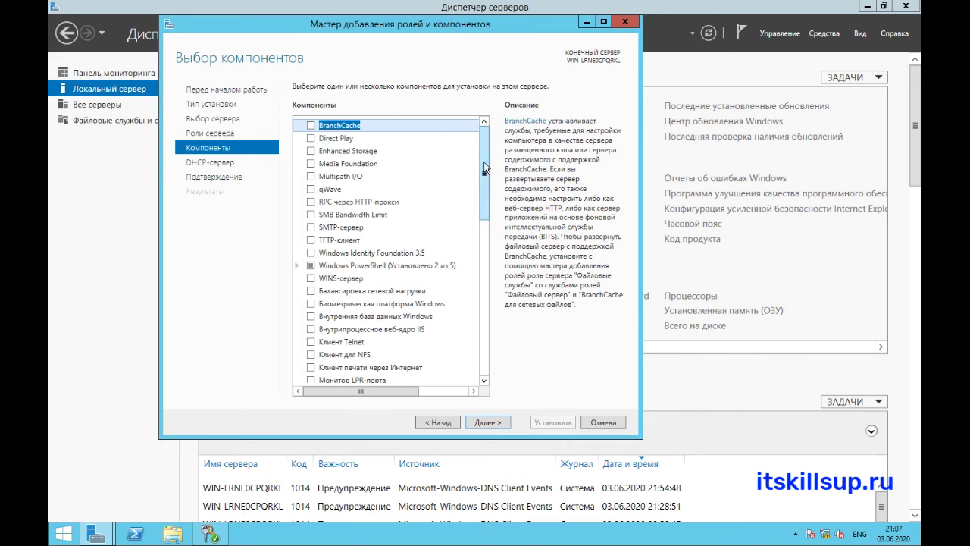
{"action": "left_click_drag", "start_coordinate": [482, 162], "coordinate": [485, 102]}
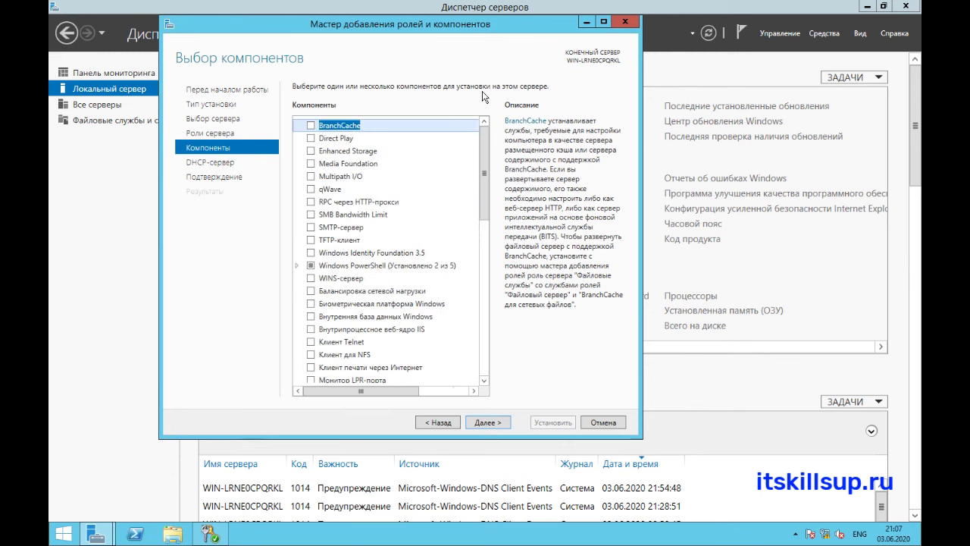
{"action": "left_click", "coordinate": [227, 134]}
Step: Clear and reselect the DHCP-сервер role, and add the DNS-сервер role with its required management tools
{"action": "left_click", "coordinate": [311, 126]}
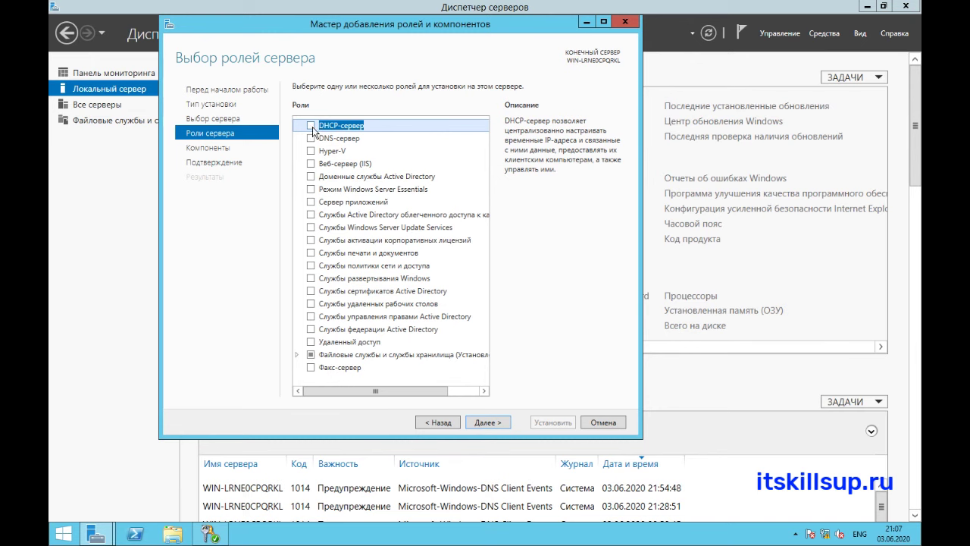
{"action": "left_click", "coordinate": [311, 127]}
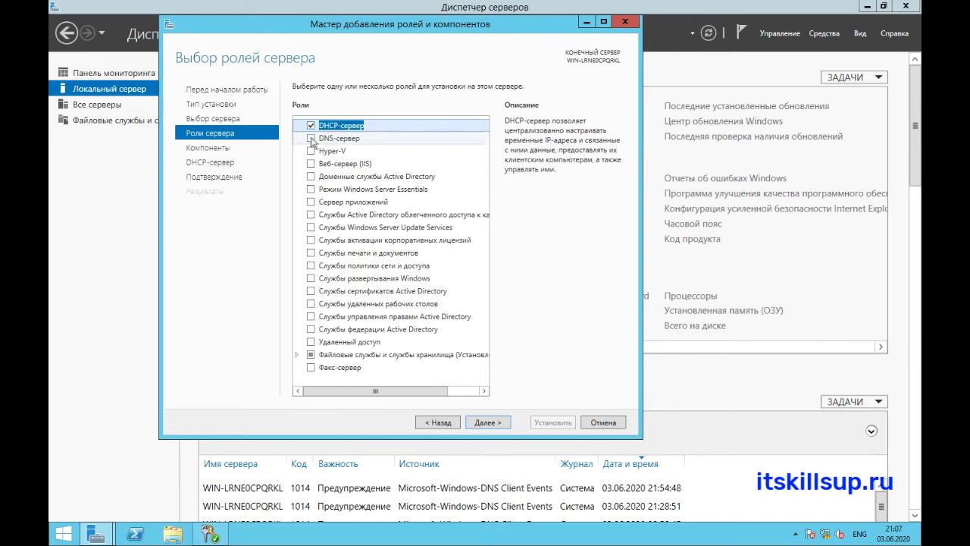
{"action": "left_click", "coordinate": [311, 139]}
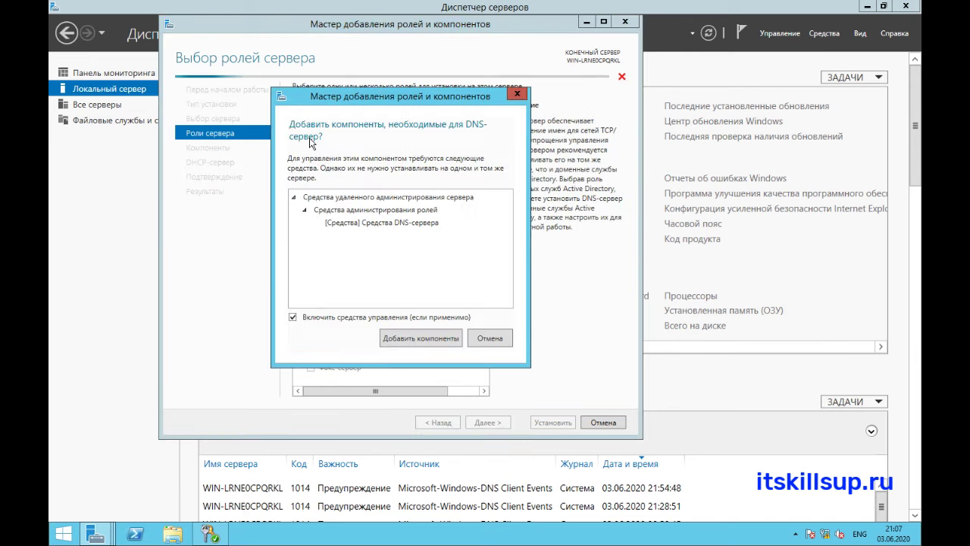
{"action": "left_click", "coordinate": [419, 340]}
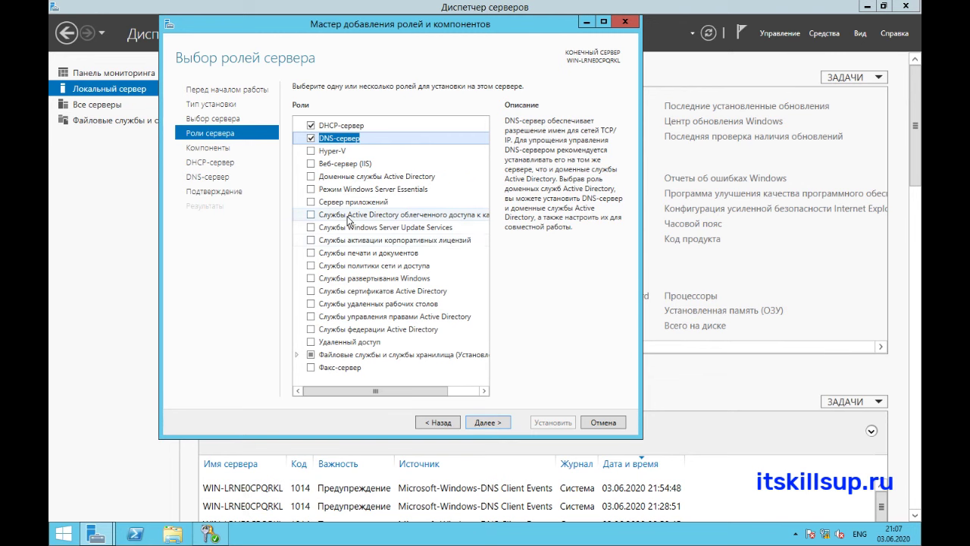
Step: Look through the wizard's full features list and the DHCP-сервер and DNS-сервер information pages
{"action": "left_click", "coordinate": [215, 151]}
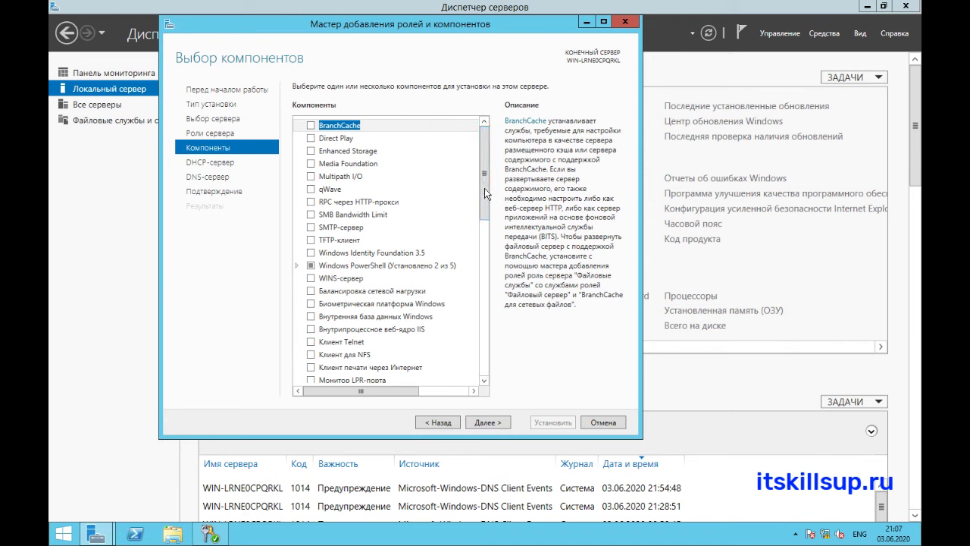
{"action": "left_click_drag", "start_coordinate": [485, 187], "coordinate": [484, 190]}
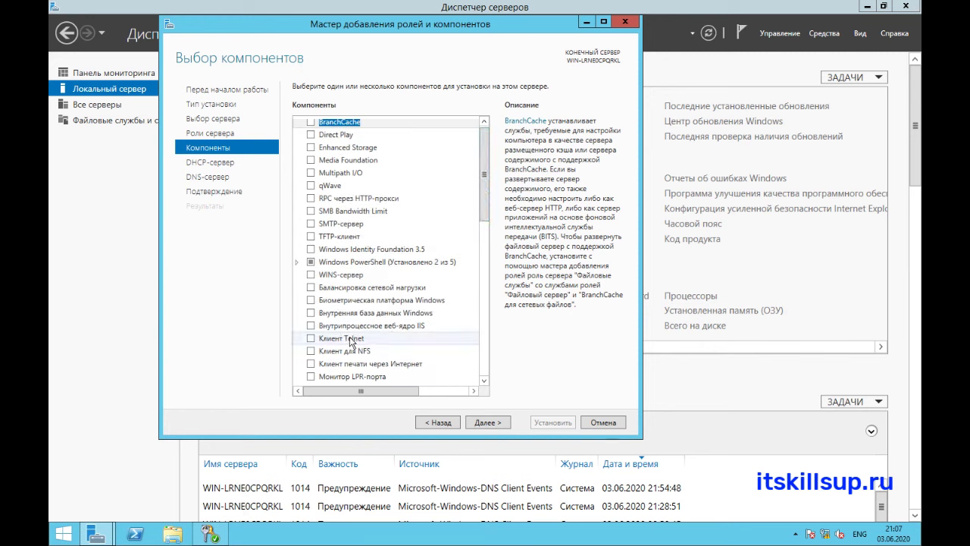
{"action": "left_click_drag", "start_coordinate": [482, 187], "coordinate": [480, 193]}
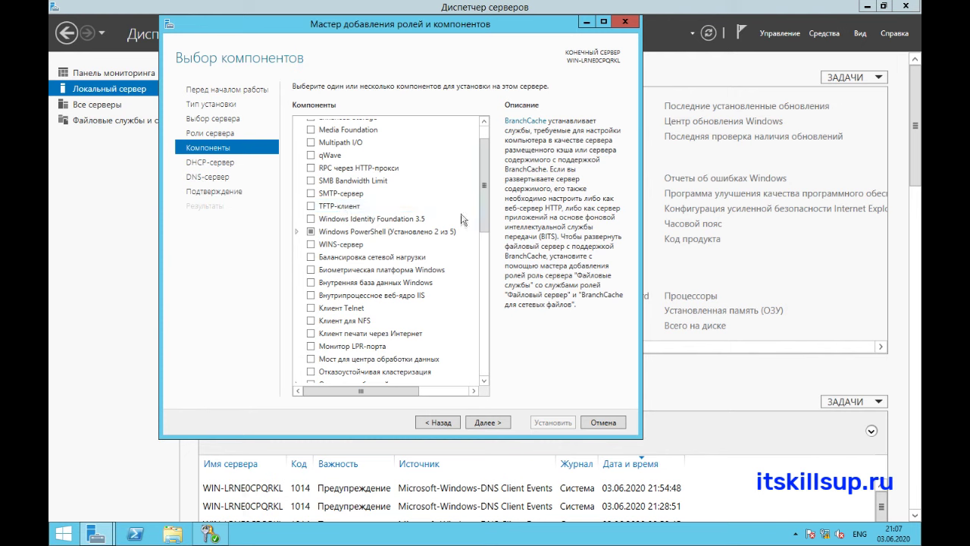
{"action": "left_click_drag", "start_coordinate": [486, 196], "coordinate": [485, 320]}
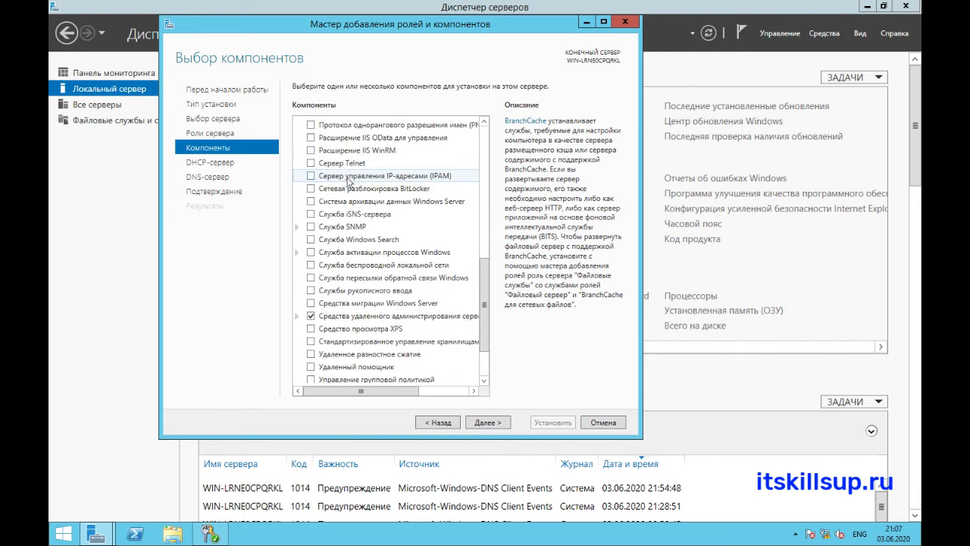
{"action": "left_click_drag", "start_coordinate": [484, 318], "coordinate": [482, 132]}
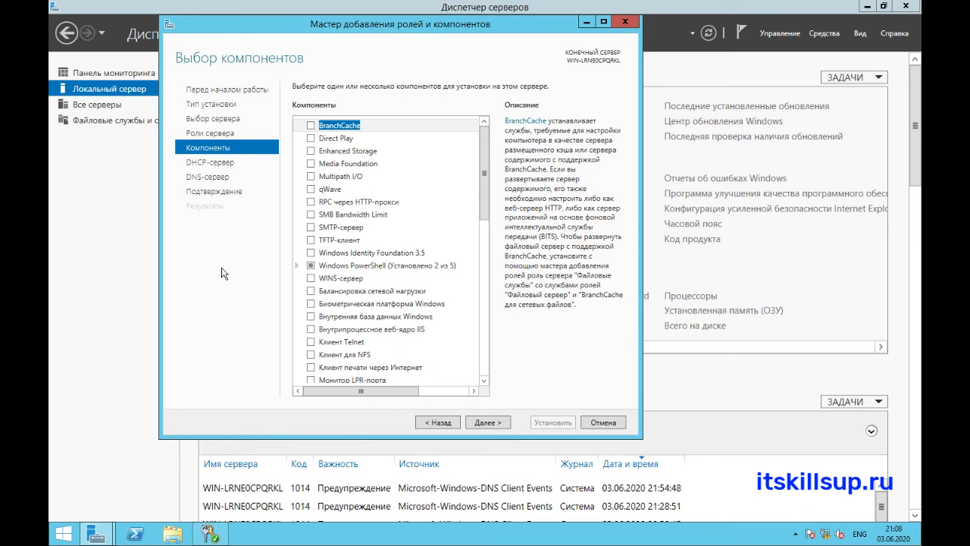
{"action": "left_click", "coordinate": [204, 163]}
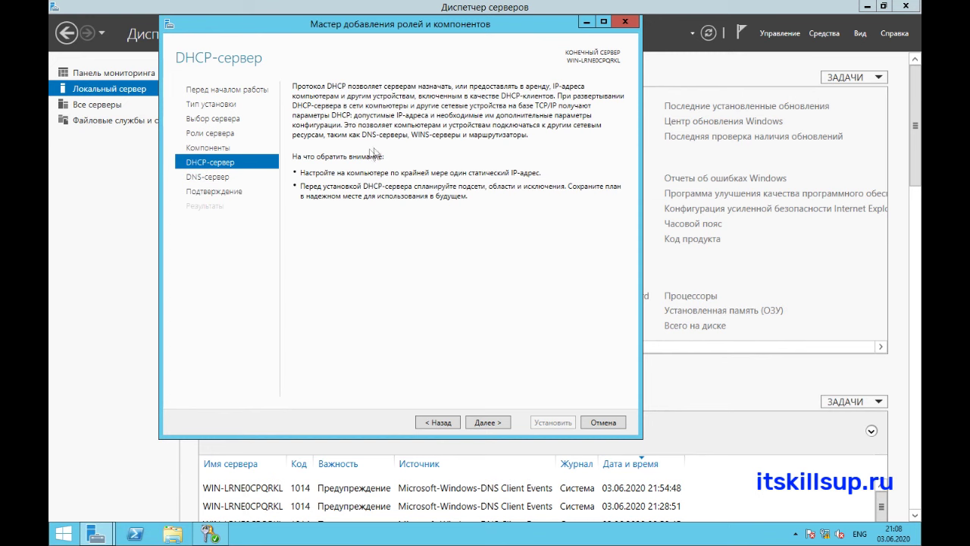
{"action": "left_click", "coordinate": [227, 182]}
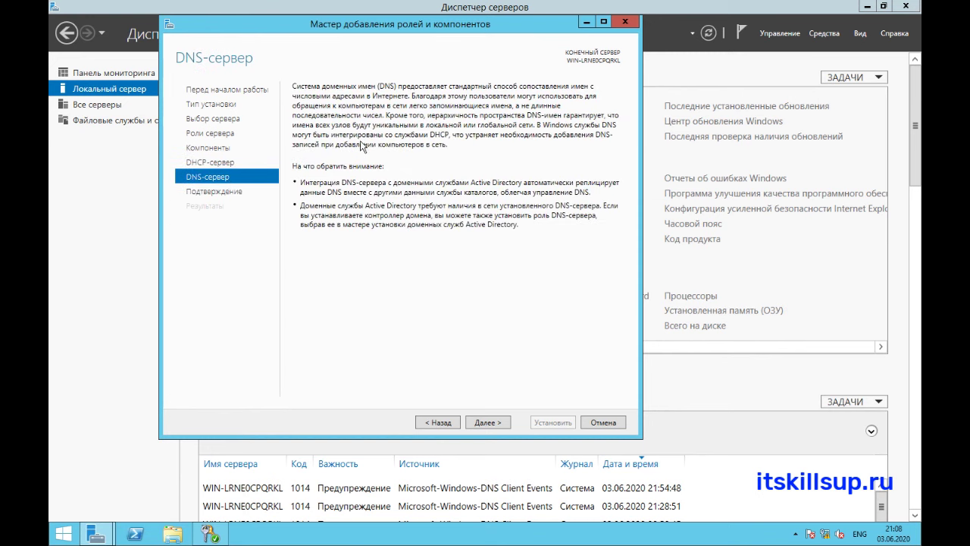
Step: Allow automatic restart of the destination server if required, and install the DHCP-сервер and DNS-сервер roles
{"action": "left_click", "coordinate": [215, 195]}
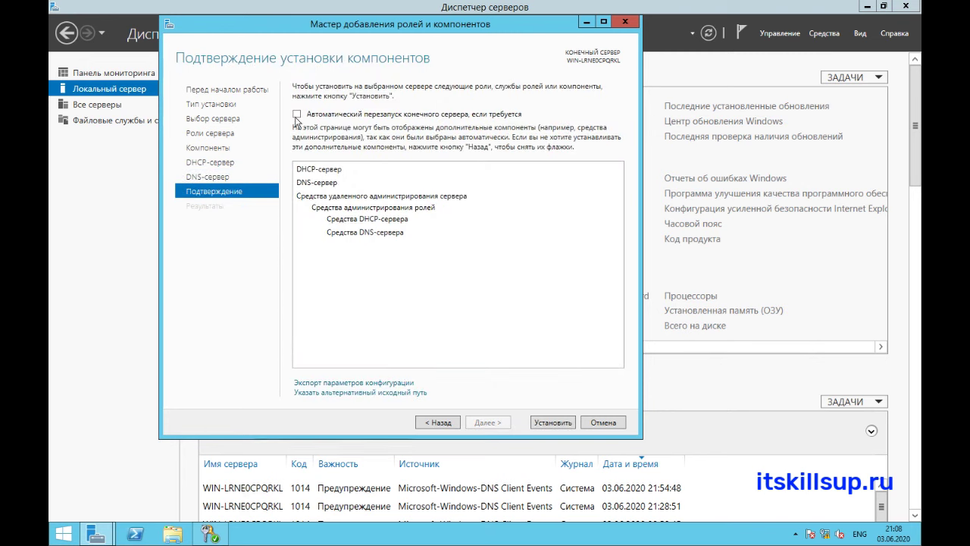
{"action": "left_click", "coordinate": [297, 114]}
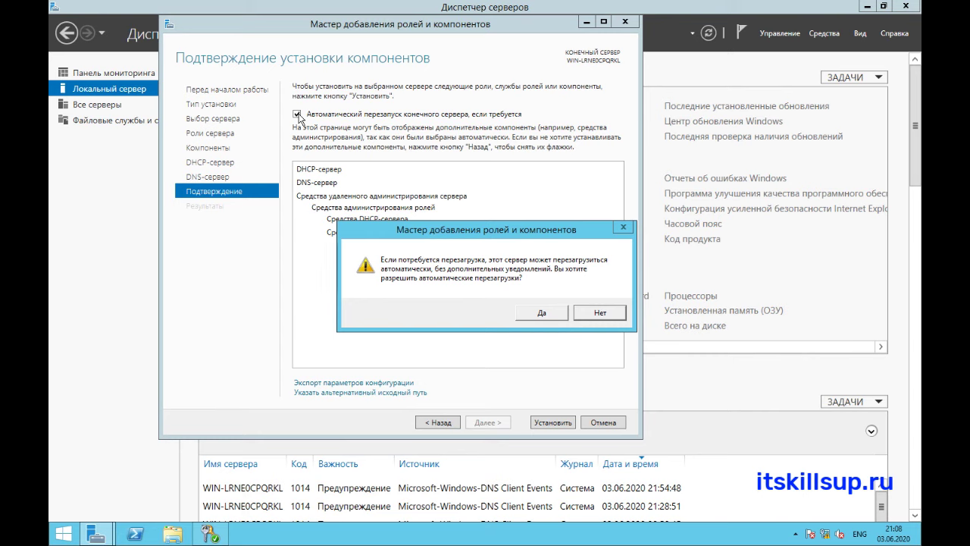
{"action": "left_click", "coordinate": [541, 313]}
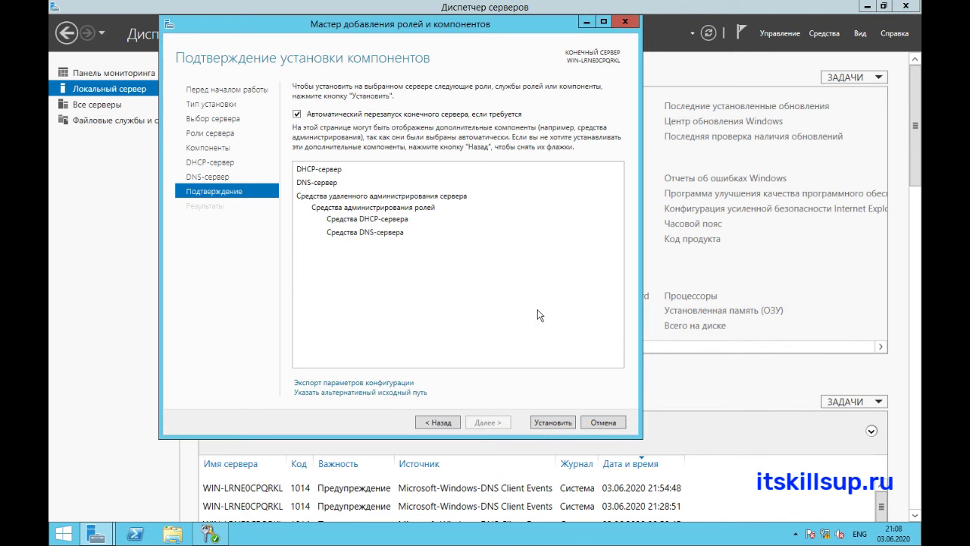
{"action": "left_click", "coordinate": [546, 418]}
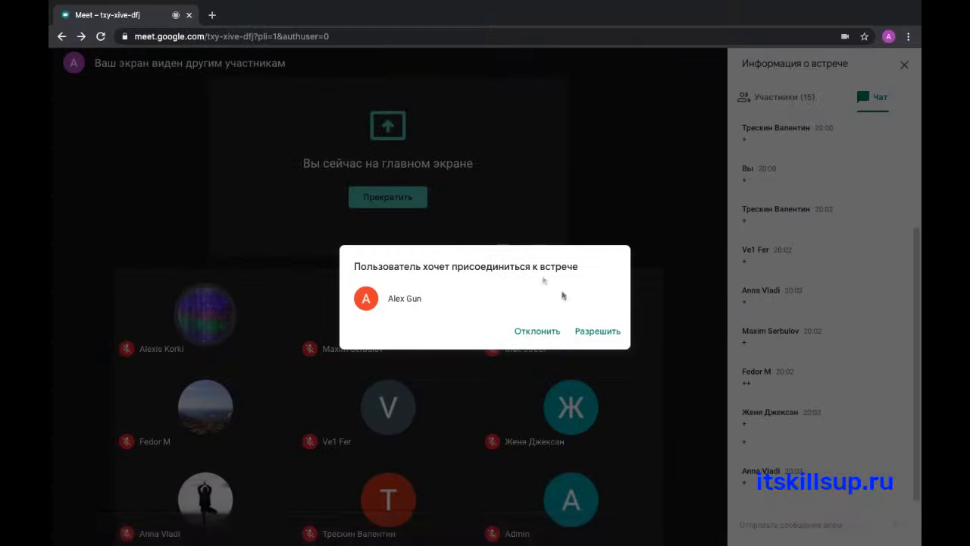
Step: Admit the participant waiting to join the Google Meet meeting
{"action": "left_click", "coordinate": [595, 330]}
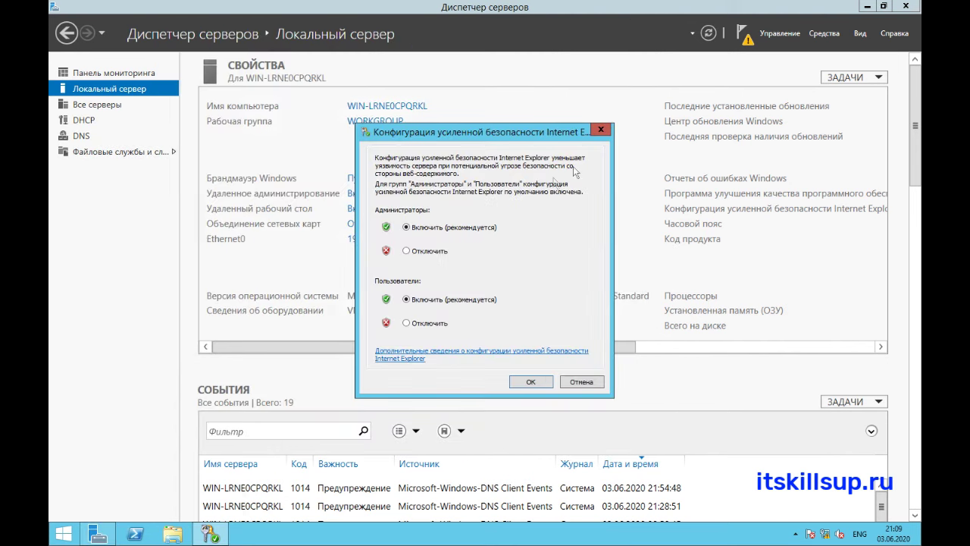
Step: Turn off Internet Explorer Enhanced Security Configuration for the administrators group and apply the setting
{"action": "left_click", "coordinate": [412, 252]}
{"action": "left_click", "coordinate": [531, 382]}
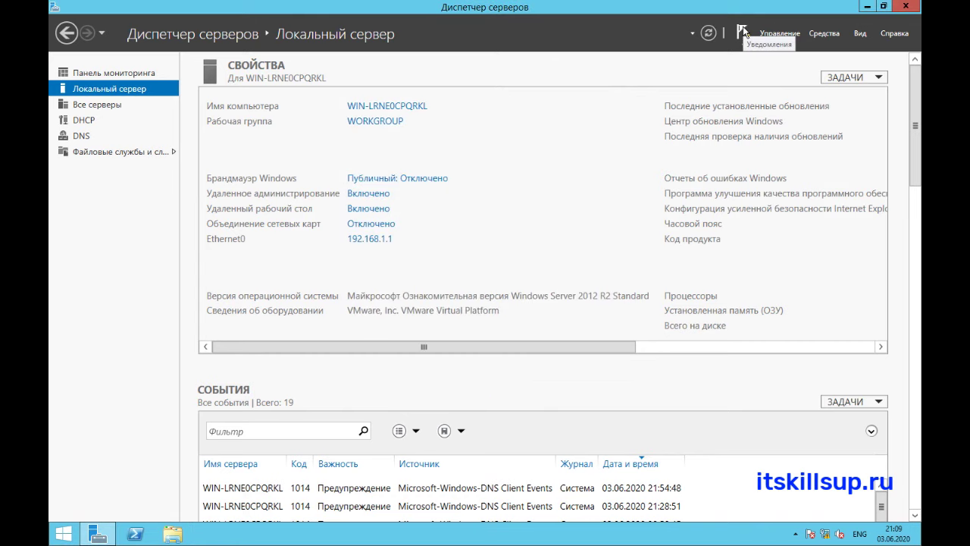
Step: Look at the new DHCP and DNS pages and complete the DHCP post-installation configuration, creating its security groups
{"action": "left_click", "coordinate": [85, 121]}
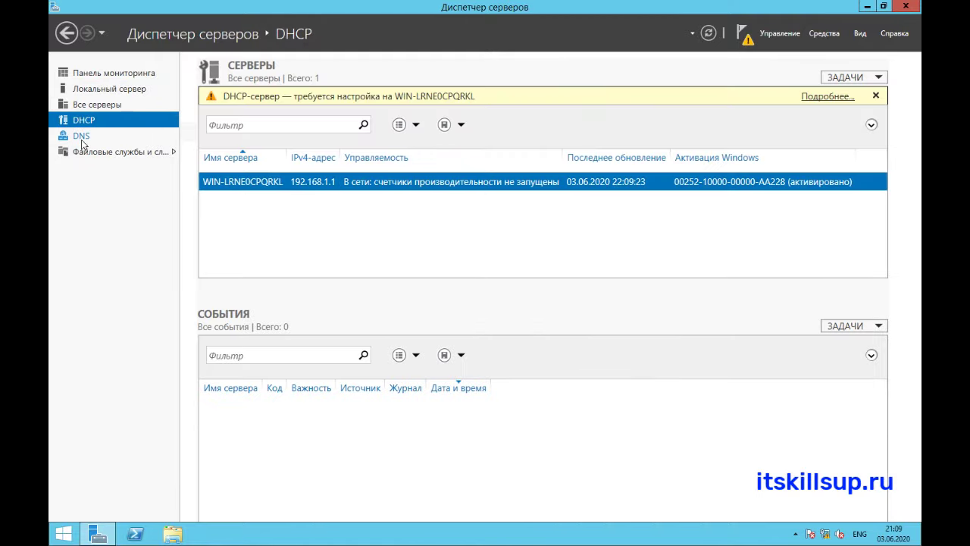
{"action": "left_click", "coordinate": [83, 141]}
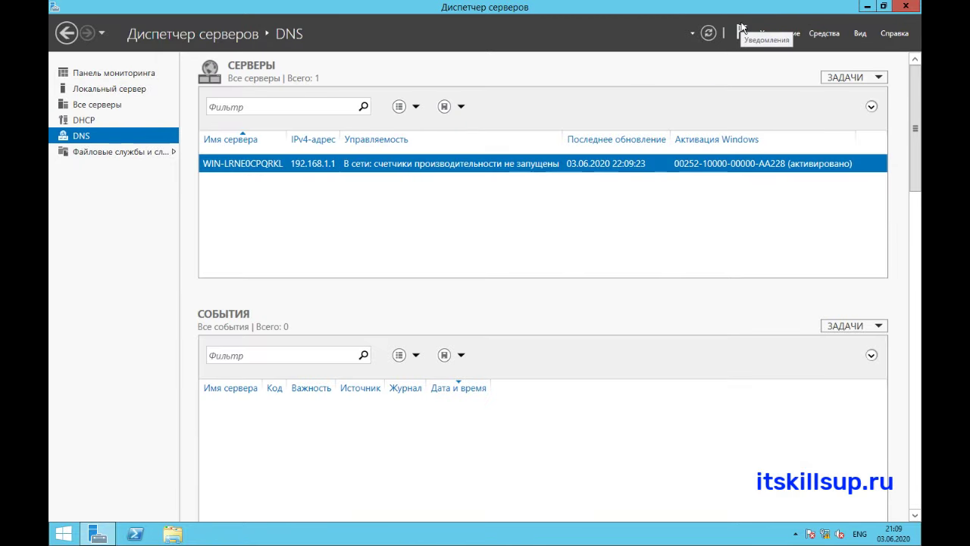
{"action": "left_click", "coordinate": [742, 30]}
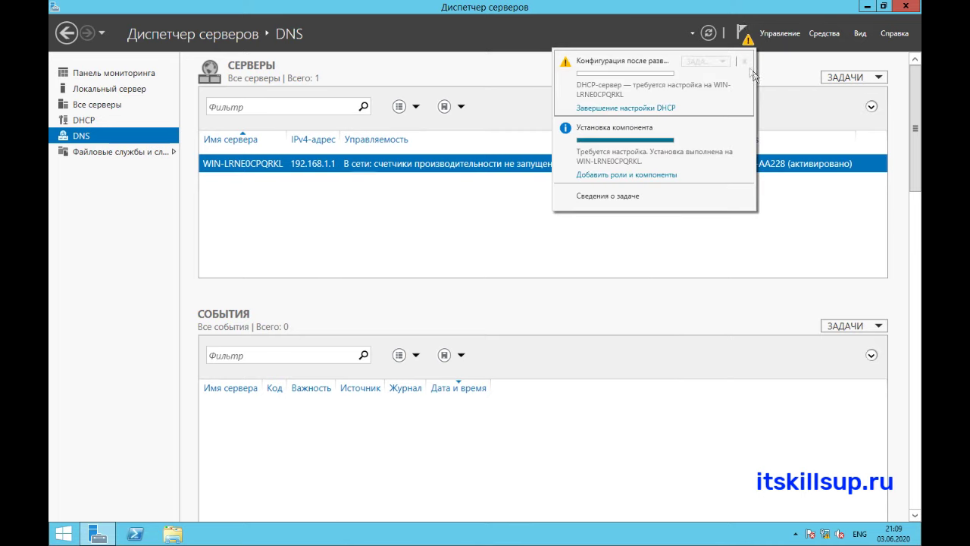
{"action": "left_click", "coordinate": [644, 108]}
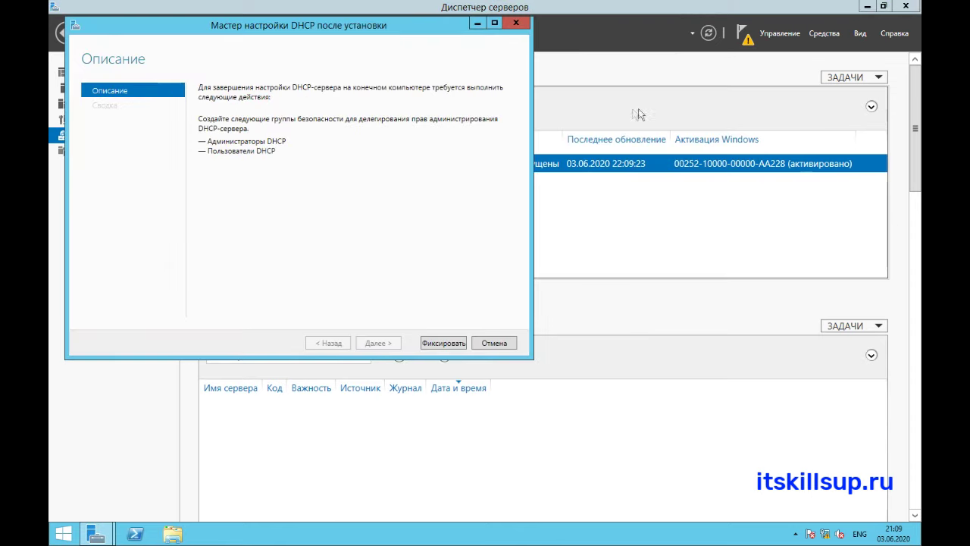
{"action": "left_click", "coordinate": [443, 343]}
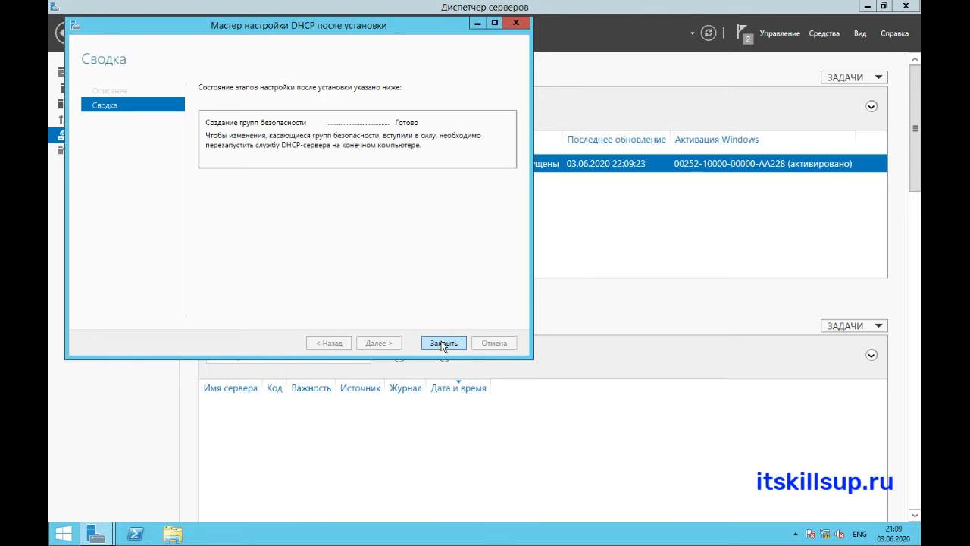
{"action": "left_click", "coordinate": [444, 343]}
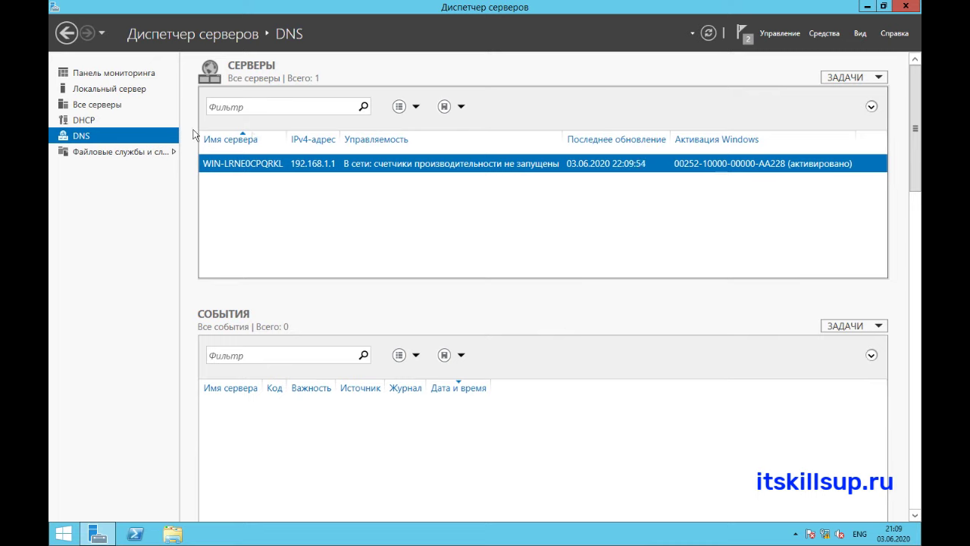
Step: Return to the DHCP server page and close Server Manager
{"action": "left_click", "coordinate": [101, 123]}
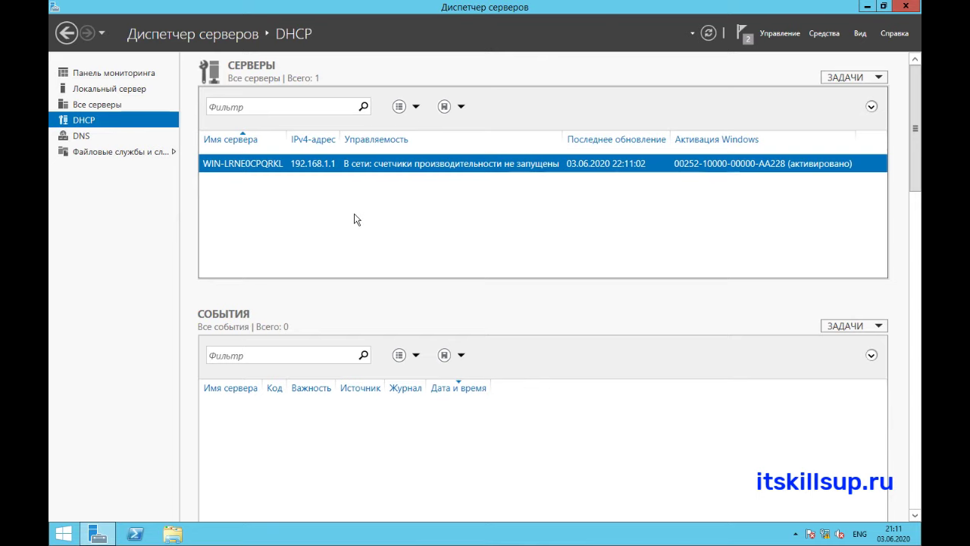
{"action": "left_click", "coordinate": [908, 7]}
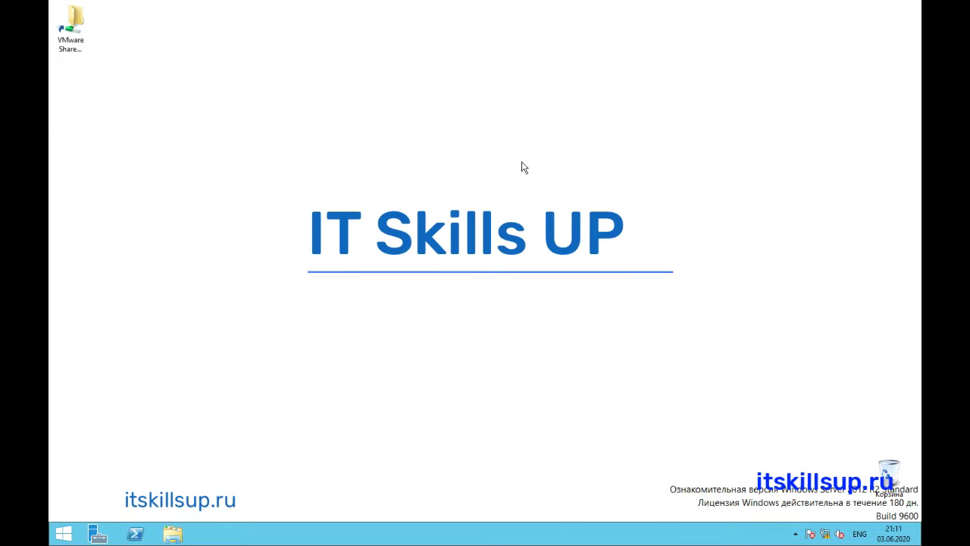